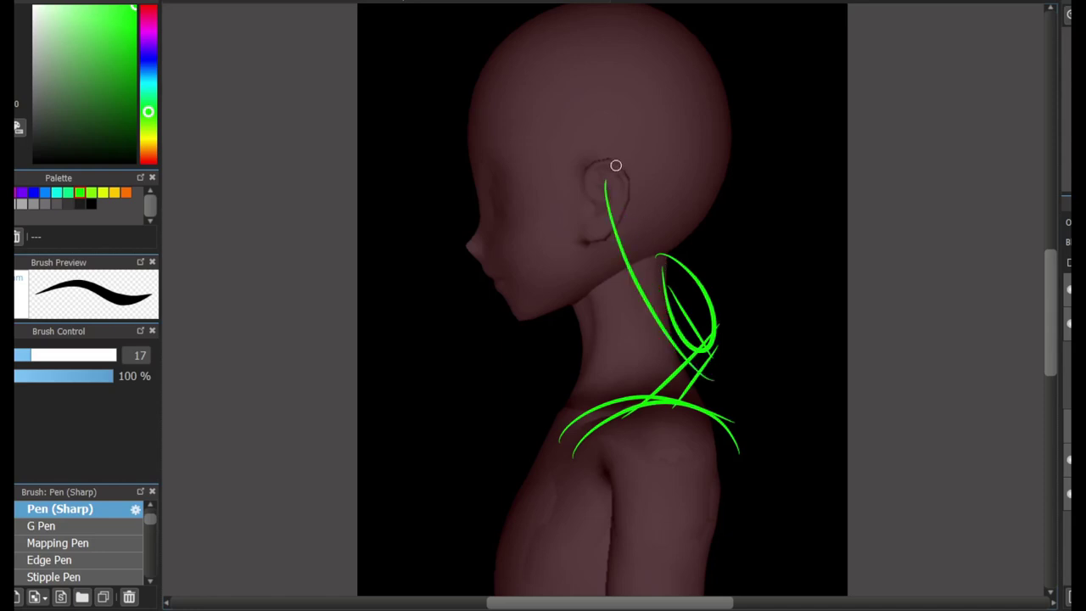
Sketch the eagle's long green body guide from the ear down behind the neck, with a tapered tail below it
{"action": "key", "text": "ctrl+z"}
{"action": "mouse_move", "coordinate": [653, 161]}
{"action": "left_mouse_down"}
{"action": "mouse_move", "coordinate": [721, 361]}
{"action": "mouse_move", "coordinate": [734, 552]}
{"action": "left_mouse_up"}
{"action": "mouse_move", "coordinate": [719, 360]}
{"action": "left_mouse_down"}
{"action": "mouse_move", "coordinate": [835, 509]}
{"action": "mouse_move", "coordinate": [774, 448]}
{"action": "left_mouse_up"}
{"action": "key", "text": "ctrl+z"}
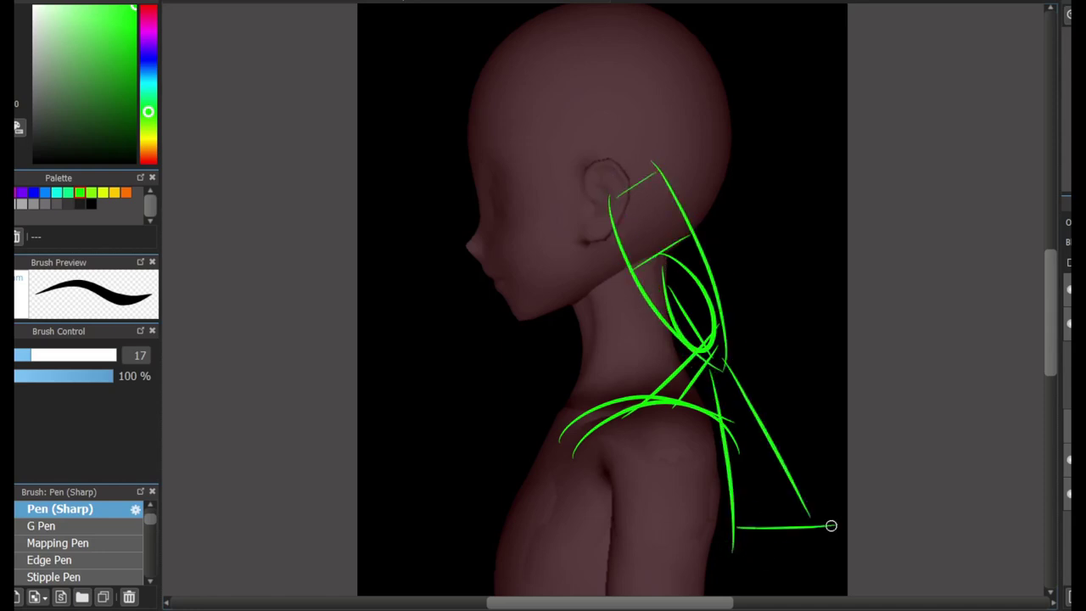
{"action": "mouse_move", "coordinate": [645, 192]}
{"action": "left_mouse_down"}
{"action": "mouse_move", "coordinate": [711, 107]}
{"action": "mouse_move", "coordinate": [847, 166]}
{"action": "left_mouse_up"}
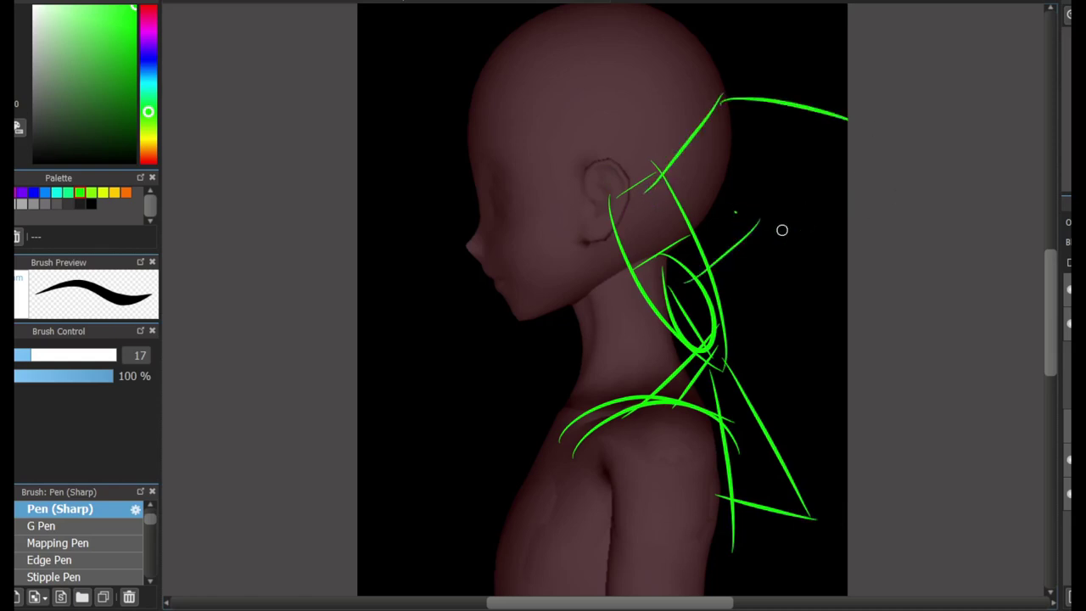
{"action": "key", "text": "ctrl+z"}
{"action": "key", "text": "ctrl+z"}
{"action": "key", "text": "ctrl+z"}
Close the upper end of the green body guide and move the figure with its sketch down, clear of the "#11 Eagle" title
{"action": "left_click_drag", "start_coordinate": [646, 190], "coordinate": [638, 235]}
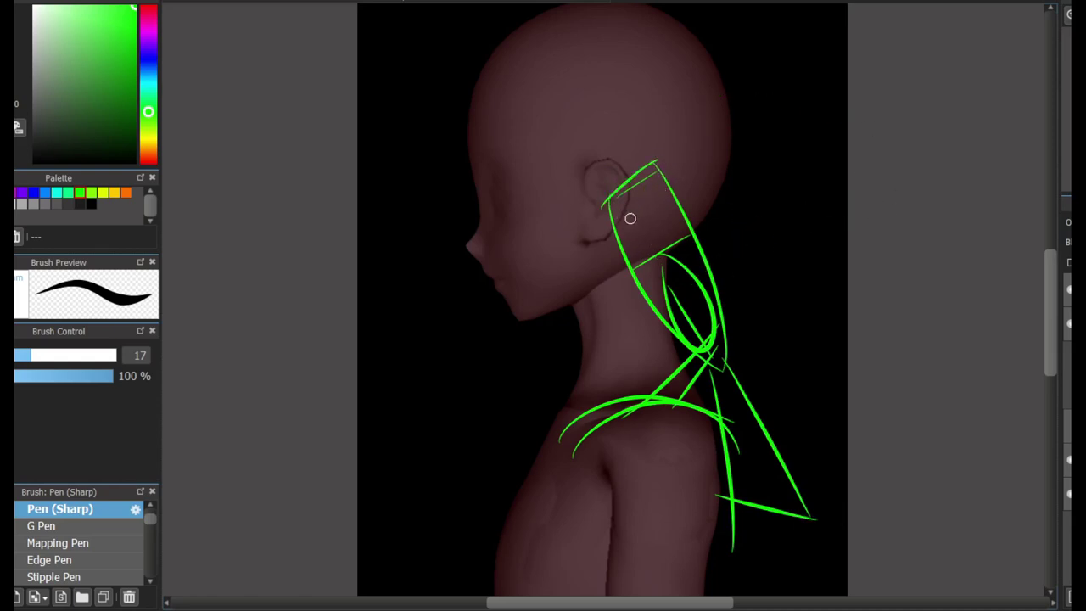
{"action": "scroll", "coordinate": [630, 218], "scroll_direction": "down", "scroll_amount": 3}
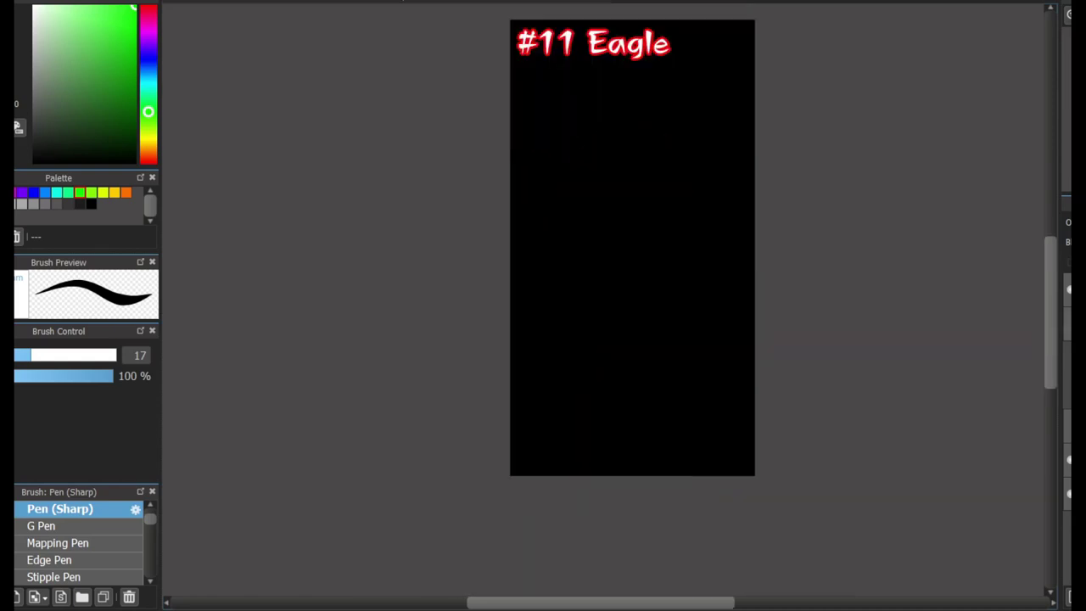
{"action": "key", "text": "ctrl+t"}
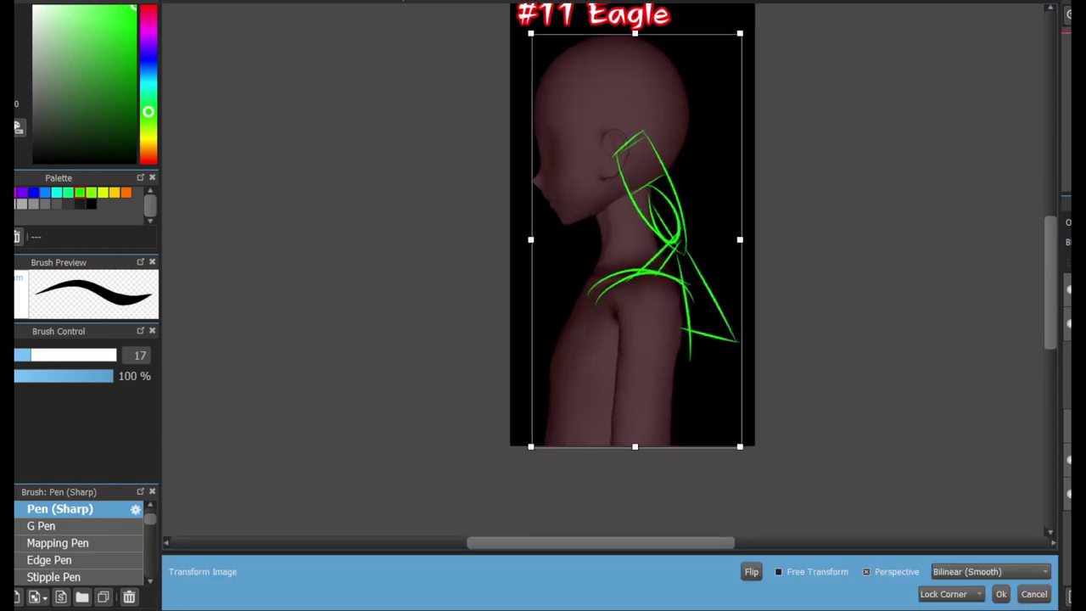
{"action": "left_click_drag", "start_coordinate": [648, 528], "coordinate": [649, 533]}
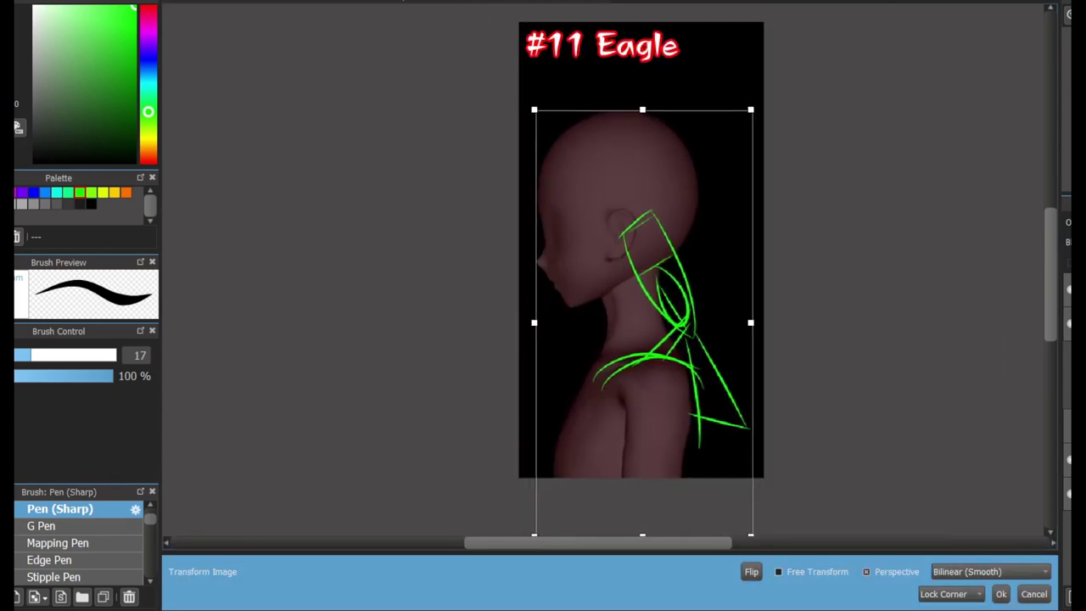
{"action": "key", "text": "Return"}
Sketch a green oval above the ear for the eagle's head, with two short lines for its neck joining the body
{"action": "scroll", "coordinate": [604, 239], "scroll_direction": "up", "scroll_amount": 5}
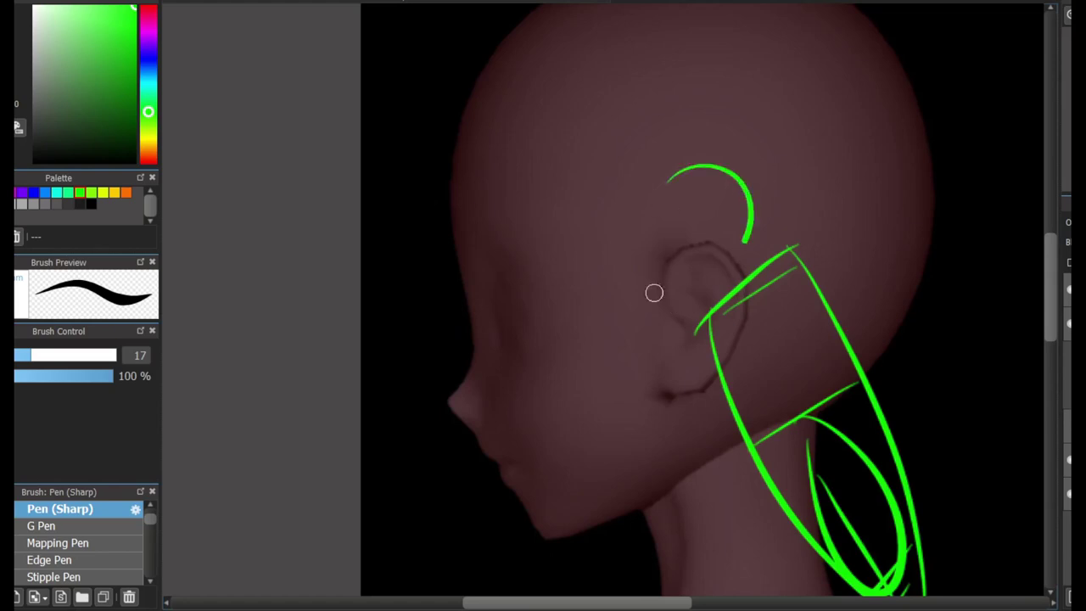
{"action": "key", "text": "ctrl+z"}
{"action": "mouse_move", "coordinate": [649, 206]}
{"action": "left_mouse_down"}
{"action": "mouse_move", "coordinate": [732, 178]}
{"action": "mouse_move", "coordinate": [818, 280]}
{"action": "left_mouse_up"}
{"action": "key", "text": "ctrl+z"}
{"action": "left_click_drag", "start_coordinate": [689, 278], "coordinate": [708, 340]}
{"action": "key", "text": "ctrl+z"}
{"action": "left_click_drag", "start_coordinate": [695, 165], "coordinate": [697, 168]}
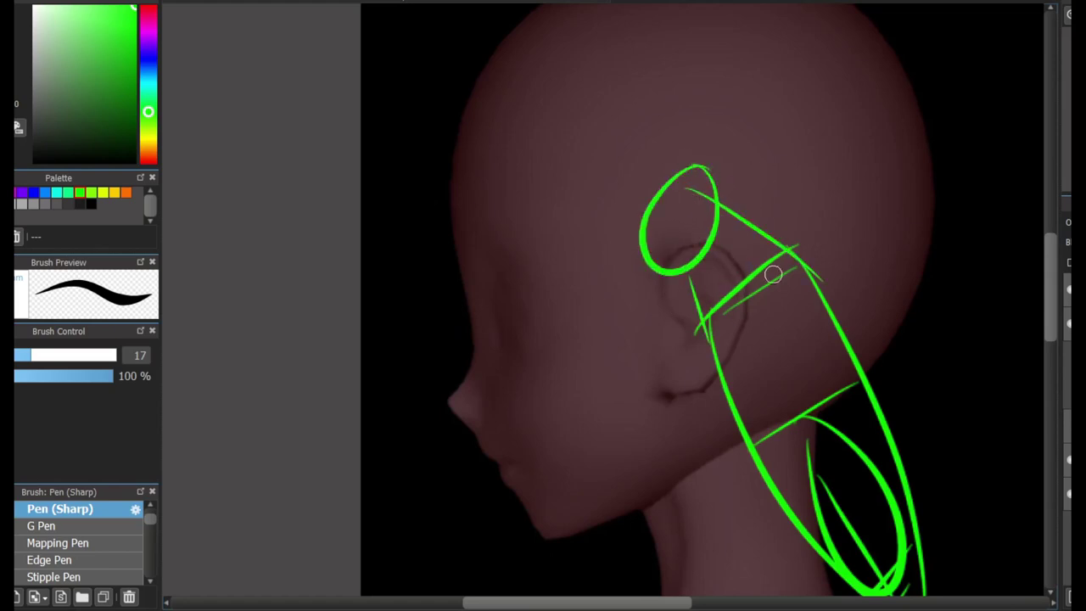
Sketch a narrow green panel with a small circle from the ear down to the neck, and undo the beak strokes
{"action": "scroll", "coordinate": [773, 274], "scroll_direction": "up", "scroll_amount": 2}
{"action": "scroll", "coordinate": [671, 276], "scroll_direction": "down", "scroll_amount": 2}
{"action": "left_click_drag", "start_coordinate": [679, 303], "coordinate": [728, 526]}
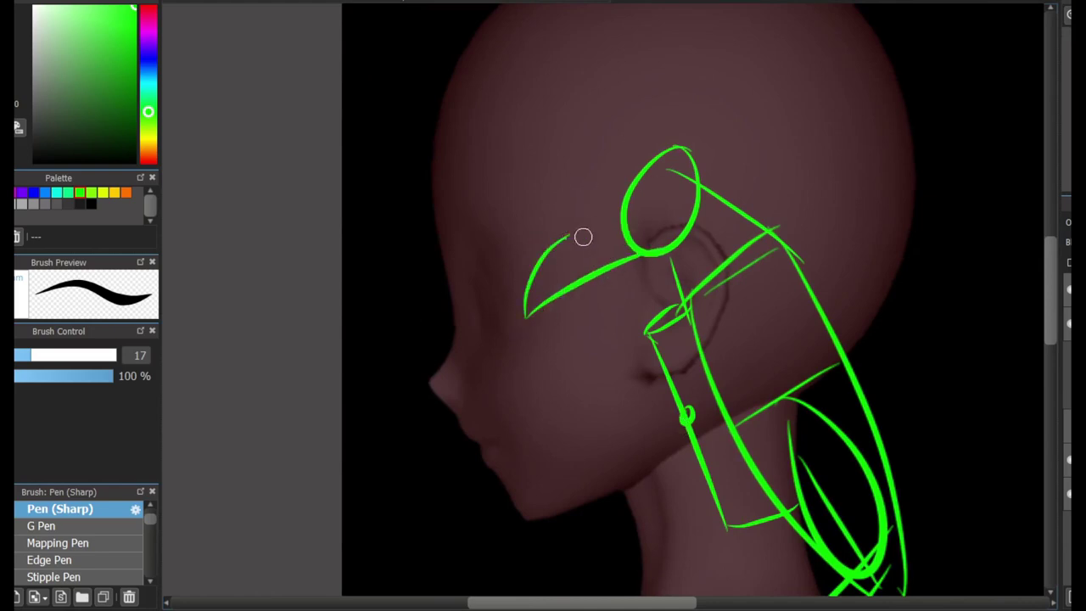
{"action": "key", "text": "ctrl+z"}
{"action": "key", "text": "ctrl+z"}
Switch to blue and draw the eagle's angular head over the green oval, with hooked beak, nostril, eye area and pointed crest
{"action": "left_click", "coordinate": [45, 192]}
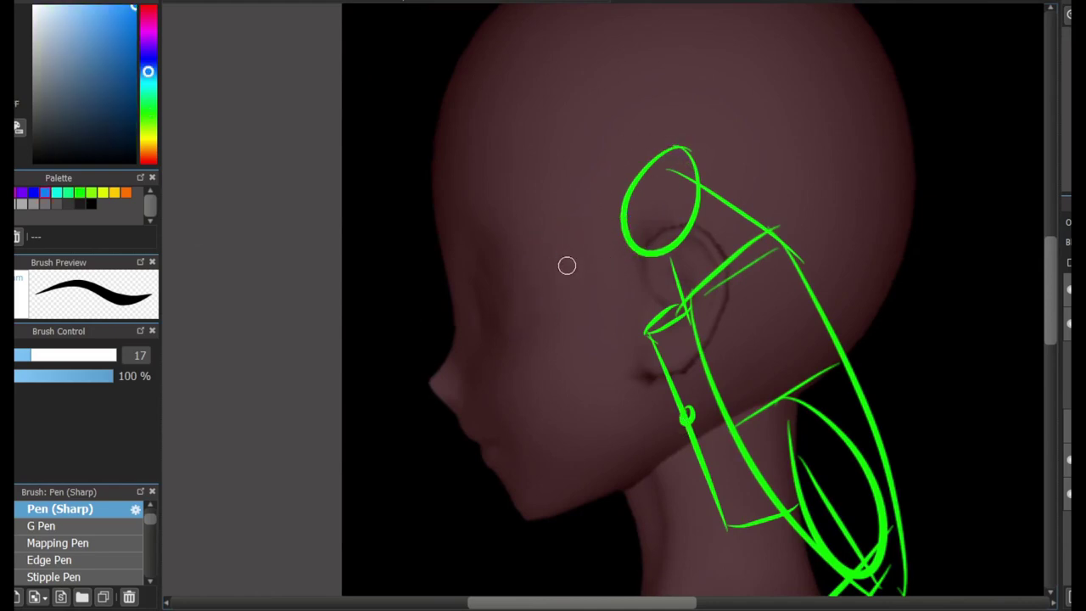
{"action": "left_click_drag", "start_coordinate": [543, 285], "coordinate": [696, 192]}
{"action": "left_click_drag", "start_coordinate": [720, 127], "coordinate": [708, 179]}
{"action": "left_click_drag", "start_coordinate": [533, 289], "coordinate": [687, 108]}
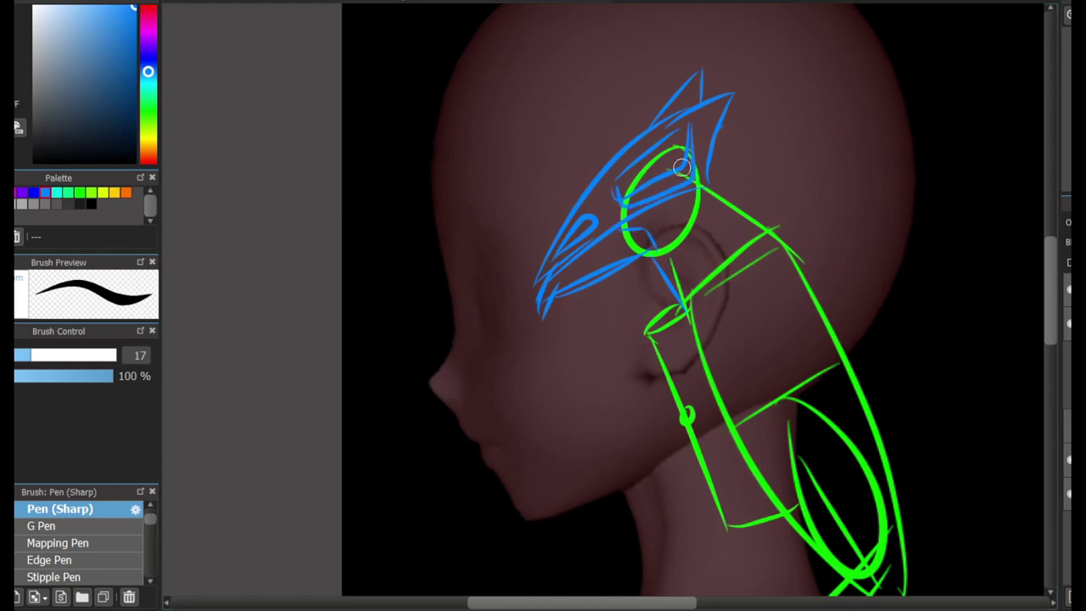
Erase most of the green oval and the overlapping strokes inside the eagle's head and beak
{"action": "scroll", "coordinate": [662, 184], "scroll_direction": "up", "scroll_amount": 2}
{"action": "key", "text": "e"}
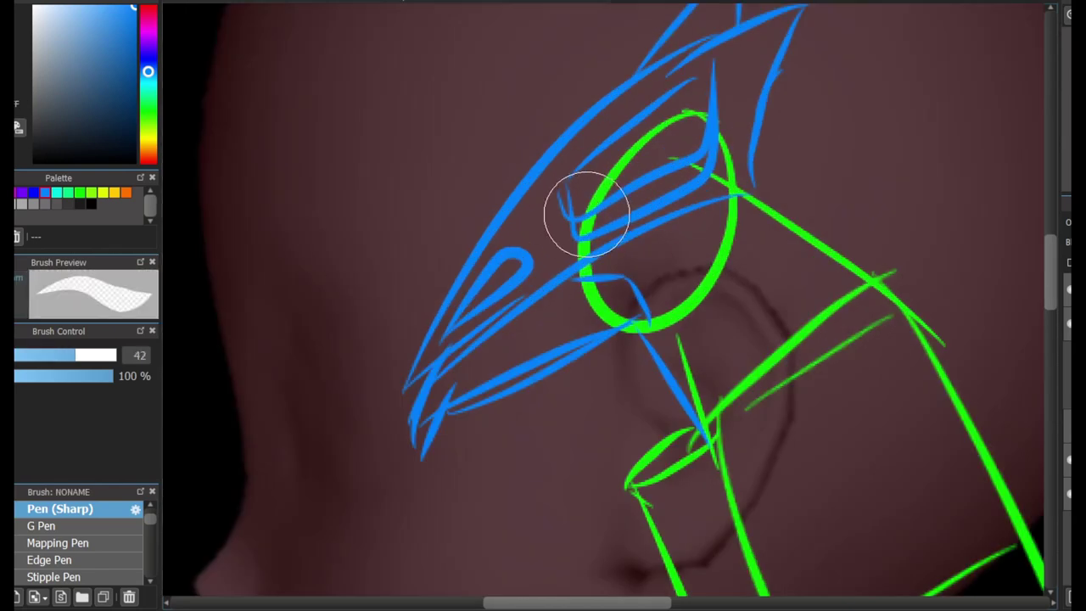
{"action": "mouse_move", "coordinate": [598, 211]}
{"action": "left_mouse_down"}
{"action": "mouse_move", "coordinate": [620, 150]}
{"action": "mouse_move", "coordinate": [696, 136]}
{"action": "left_mouse_up"}
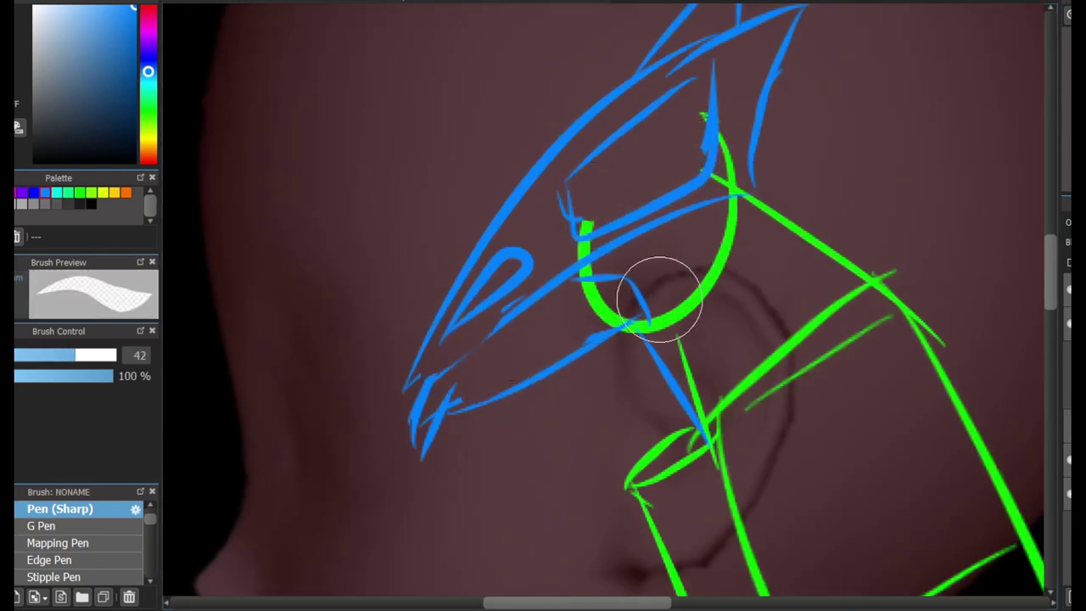
{"action": "left_click_drag", "start_coordinate": [659, 296], "coordinate": [691, 250]}
Draw overlapping pointed blue feathers sweeping back from the eagle's head with the pen
{"action": "scroll", "coordinate": [691, 249], "scroll_direction": "down", "scroll_amount": 3}
{"action": "key", "text": "p"}
{"action": "scroll", "coordinate": [688, 175], "scroll_direction": "up", "scroll_amount": 2}
{"action": "left_click_drag", "start_coordinate": [573, 178], "coordinate": [750, 222]}
{"action": "left_click_drag", "start_coordinate": [567, 207], "coordinate": [746, 222]}
{"action": "left_click_drag", "start_coordinate": [560, 248], "coordinate": [613, 249]}
{"action": "mouse_move", "coordinate": [654, 213]}
{"action": "left_mouse_down"}
{"action": "mouse_move", "coordinate": [688, 262]}
{"action": "mouse_move", "coordinate": [565, 238]}
{"action": "left_mouse_up"}
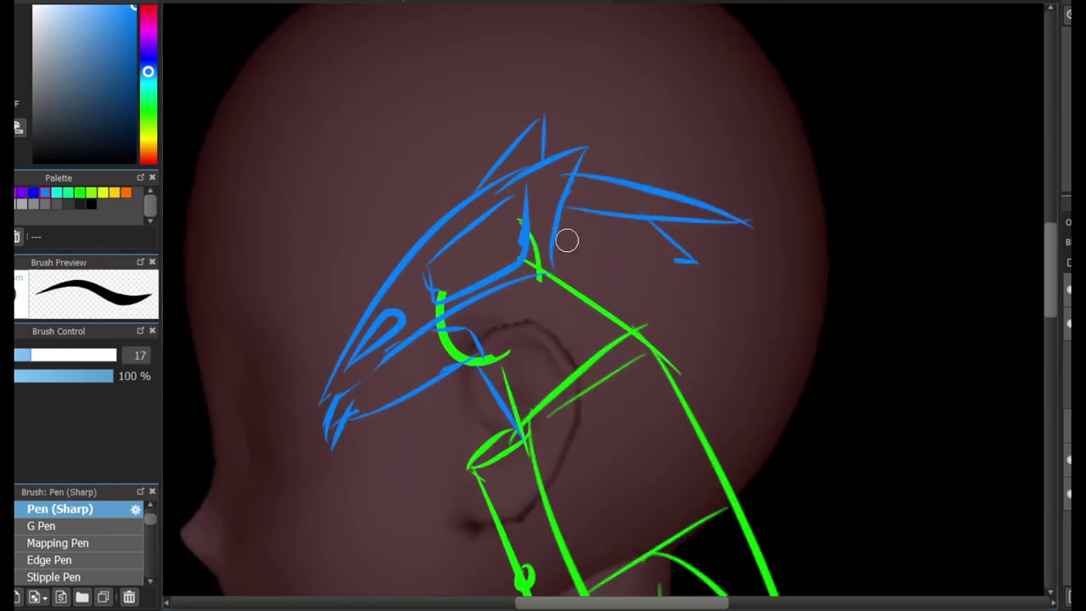
{"action": "left_click_drag", "start_coordinate": [679, 254], "coordinate": [629, 281]}
Draw the eagle's folded wing in blue along the body guide, with long pointed feathers trailing behind the neck
{"action": "scroll", "coordinate": [613, 101], "scroll_direction": "down", "scroll_amount": 3}
{"action": "mouse_move", "coordinate": [636, 108]}
{"action": "left_mouse_down"}
{"action": "mouse_move", "coordinate": [585, 297]}
{"action": "mouse_move", "coordinate": [726, 407]}
{"action": "mouse_move", "coordinate": [797, 437]}
{"action": "left_mouse_up"}
{"action": "left_click_drag", "start_coordinate": [675, 159], "coordinate": [835, 301]}
{"action": "left_click_drag", "start_coordinate": [731, 274], "coordinate": [835, 304]}
{"action": "left_click_drag", "start_coordinate": [797, 306], "coordinate": [895, 365]}
{"action": "left_click_drag", "start_coordinate": [768, 414], "coordinate": [925, 465]}
{"action": "left_click_drag", "start_coordinate": [840, 365], "coordinate": [925, 468]}
{"action": "left_click_drag", "start_coordinate": [667, 268], "coordinate": [836, 379]}
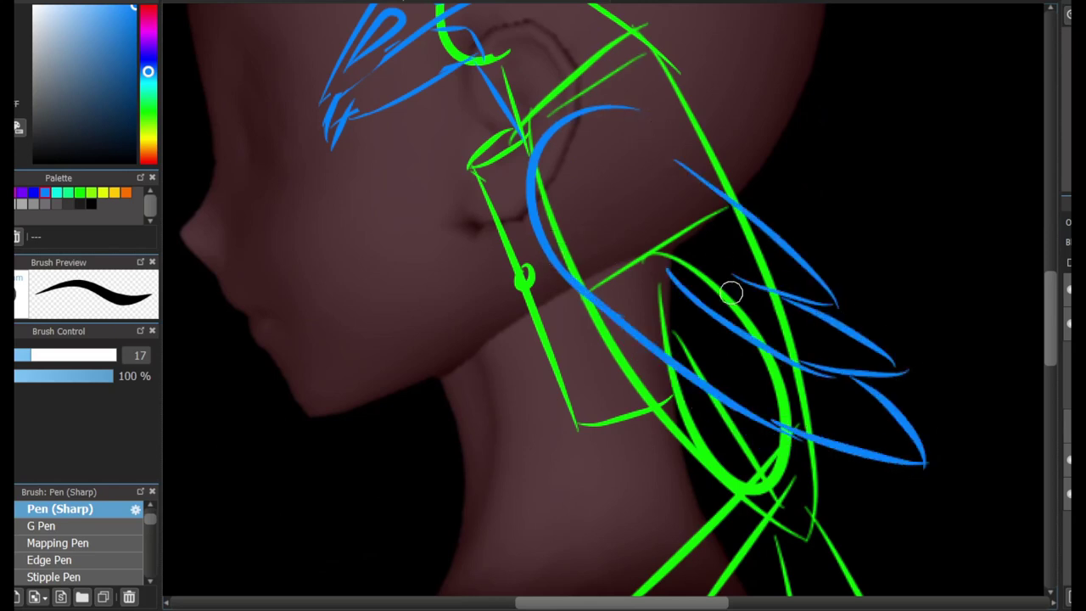
{"action": "left_click_drag", "start_coordinate": [688, 244], "coordinate": [763, 284]}
Draw a blue band around the eagle's neck with a small ring and two wavy strands flowing back from it
{"action": "scroll", "coordinate": [1036, 270], "scroll_direction": "up", "scroll_amount": 2}
{"action": "mouse_move", "coordinate": [522, 288]}
{"action": "left_mouse_down"}
{"action": "mouse_move", "coordinate": [635, 213]}
{"action": "mouse_move", "coordinate": [880, 90]}
{"action": "left_mouse_up"}
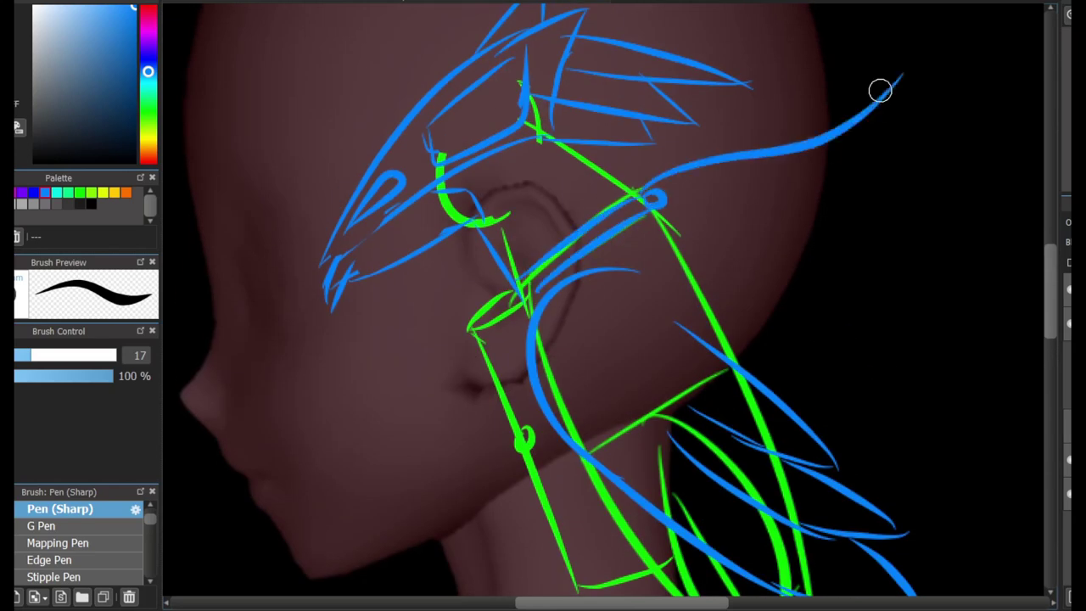
{"action": "key", "text": "ctrl+z"}
{"action": "mouse_move", "coordinate": [923, 188]}
{"action": "left_mouse_down"}
{"action": "mouse_move", "coordinate": [652, 208]}
{"action": "mouse_move", "coordinate": [900, 79]}
{"action": "left_mouse_up"}
Draw the eagle's lower body contour and legs in blue, with curved feet gripping the figure's shoulder
{"action": "scroll", "coordinate": [681, 308], "scroll_direction": "down", "scroll_amount": 5}
{"action": "scroll", "coordinate": [681, 308], "scroll_direction": "left", "scroll_amount": 2}
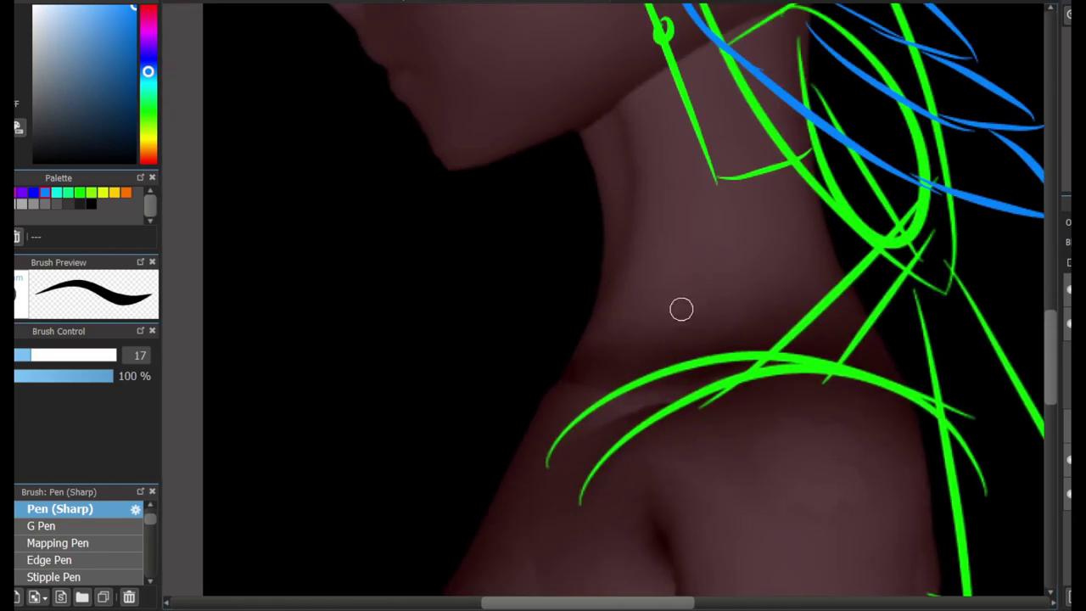
{"action": "mouse_move", "coordinate": [813, 126]}
{"action": "left_mouse_down"}
{"action": "mouse_move", "coordinate": [910, 244]}
{"action": "mouse_move", "coordinate": [812, 357]}
{"action": "mouse_move", "coordinate": [700, 400]}
{"action": "left_mouse_up"}
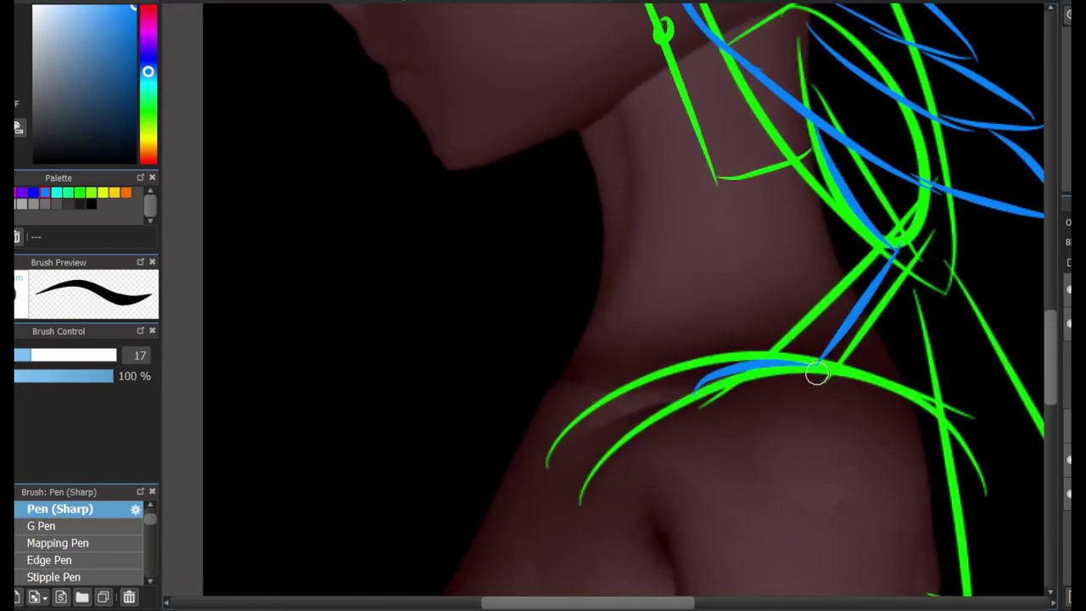
{"action": "key", "text": "ctrl+z"}
{"action": "left_click_drag", "start_coordinate": [823, 365], "coordinate": [699, 403]}
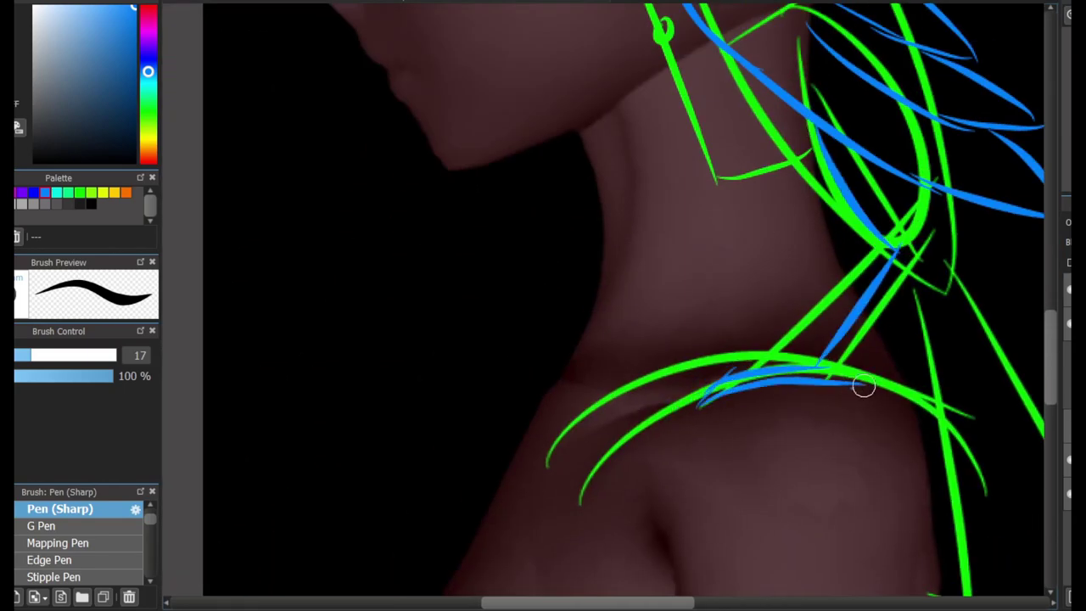
{"action": "mouse_move", "coordinate": [916, 255]}
{"action": "left_mouse_down"}
{"action": "mouse_move", "coordinate": [865, 365]}
{"action": "mouse_move", "coordinate": [925, 414]}
{"action": "left_mouse_up"}
{"action": "left_click_drag", "start_coordinate": [874, 225], "coordinate": [768, 355]}
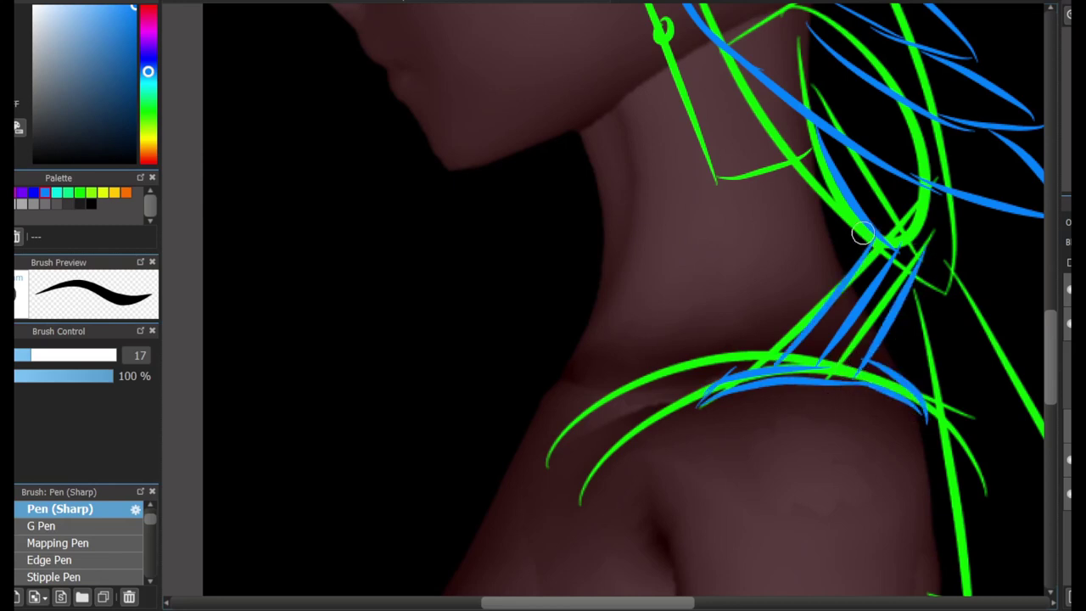
{"action": "key", "text": "ctrl+z"}
{"action": "left_click_drag", "start_coordinate": [721, 49], "coordinate": [882, 247]}
Erase parts of the green shoulder arcs and the overlapping guide lines around the eagle's legs
{"action": "key", "text": "e"}
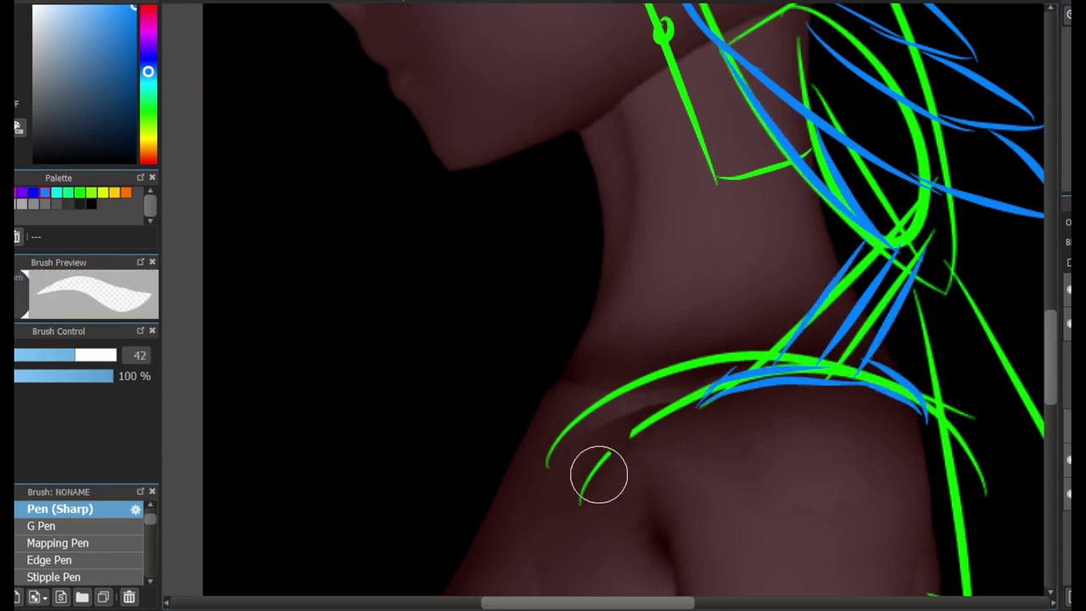
{"action": "left_click_drag", "start_coordinate": [599, 472], "coordinate": [653, 410]}
{"action": "scroll", "coordinate": [653, 410], "scroll_direction": "right", "scroll_amount": 3}
{"action": "left_click_drag", "start_coordinate": [764, 411], "coordinate": [806, 492]}
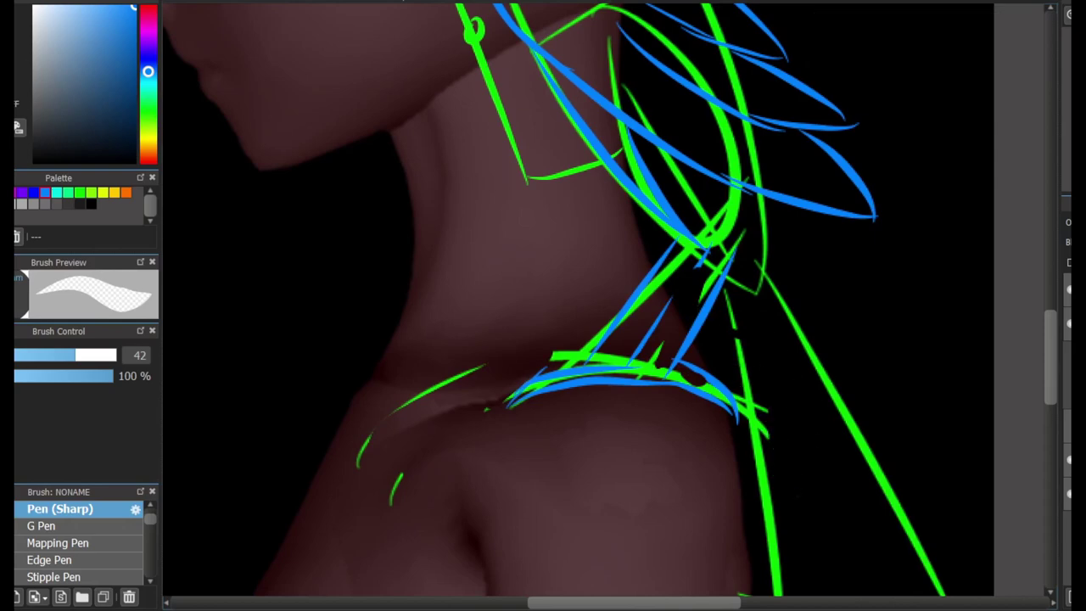
Draw a blue shoulder guard with a strap toward the chest, a horizontal band and four scalloped flaps over the upper arm
{"action": "key", "text": "p"}
{"action": "scroll", "coordinate": [741, 340], "scroll_direction": "left", "scroll_amount": 5}
{"action": "scroll", "coordinate": [742, 339], "scroll_direction": "right", "scroll_amount": 2}
{"action": "mouse_move", "coordinate": [581, 266]}
{"action": "left_mouse_down"}
{"action": "mouse_move", "coordinate": [676, 249]}
{"action": "mouse_move", "coordinate": [685, 298]}
{"action": "left_mouse_up"}
{"action": "mouse_move", "coordinate": [687, 288]}
{"action": "left_mouse_down"}
{"action": "mouse_move", "coordinate": [873, 290]}
{"action": "mouse_move", "coordinate": [863, 360]}
{"action": "left_mouse_up"}
{"action": "left_click_drag", "start_coordinate": [689, 292], "coordinate": [784, 297]}
{"action": "left_click_drag", "start_coordinate": [785, 297], "coordinate": [836, 297]}
{"action": "left_click_drag", "start_coordinate": [835, 296], "coordinate": [862, 297]}
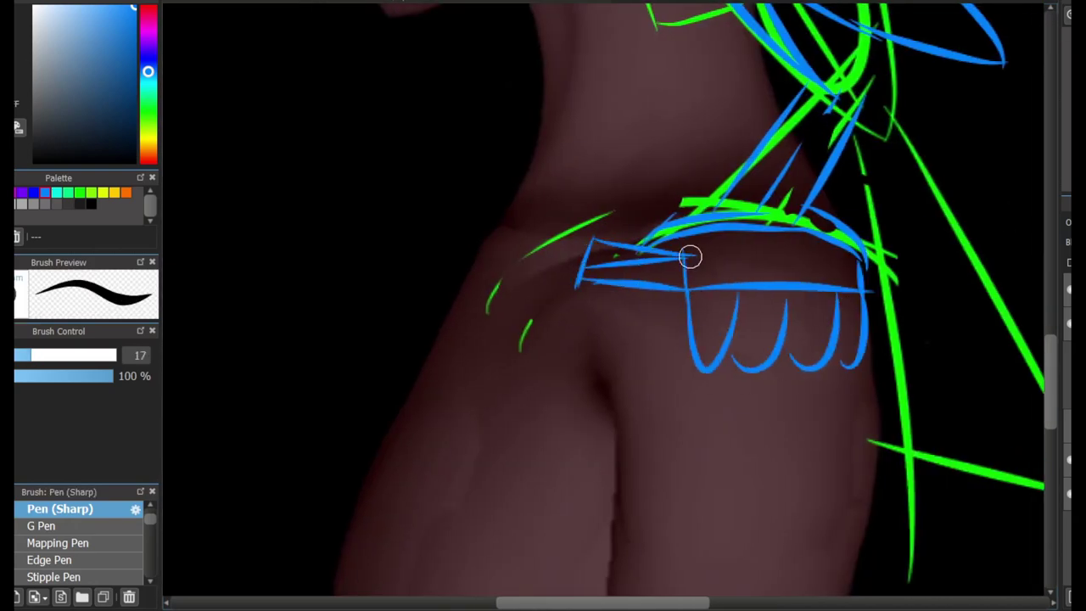
{"action": "left_click_drag", "start_coordinate": [691, 256], "coordinate": [865, 252]}
Draw a curved double band around the upper arm and the two long side edges of the sleeve
{"action": "scroll", "coordinate": [764, 262], "scroll_direction": "down", "scroll_amount": 5}
{"action": "mouse_move", "coordinate": [615, 250]}
{"action": "left_mouse_down"}
{"action": "mouse_move", "coordinate": [887, 239]}
{"action": "mouse_move", "coordinate": [891, 297]}
{"action": "left_mouse_up"}
{"action": "left_click_drag", "start_coordinate": [615, 209], "coordinate": [592, 499]}
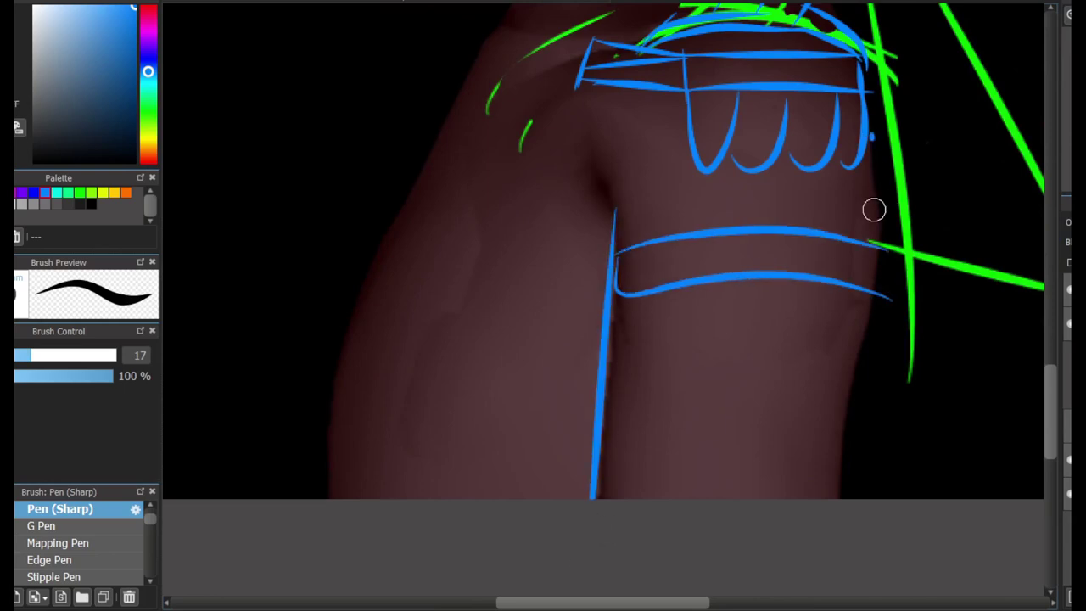
{"action": "left_click_drag", "start_coordinate": [868, 134], "coordinate": [845, 498]}
{"action": "left_click_drag", "start_coordinate": [694, 330], "coordinate": [734, 415]}
{"action": "key", "text": "ctrl+z"}
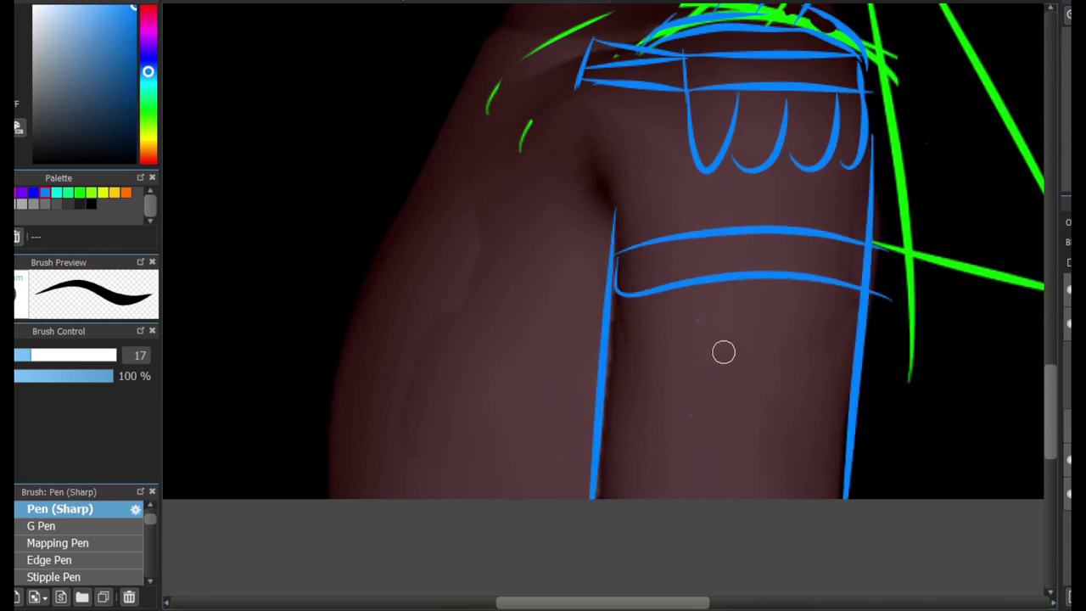
{"action": "left_click_drag", "start_coordinate": [717, 374], "coordinate": [741, 315]}
{"action": "key", "text": "ctrl+z"}
{"action": "mouse_move", "coordinate": [671, 387]}
{"action": "left_mouse_down"}
{"action": "mouse_move", "coordinate": [797, 300]}
{"action": "mouse_move", "coordinate": [782, 397]}
{"action": "left_mouse_up"}
{"action": "left_click_drag", "start_coordinate": [685, 309], "coordinate": [677, 396]}
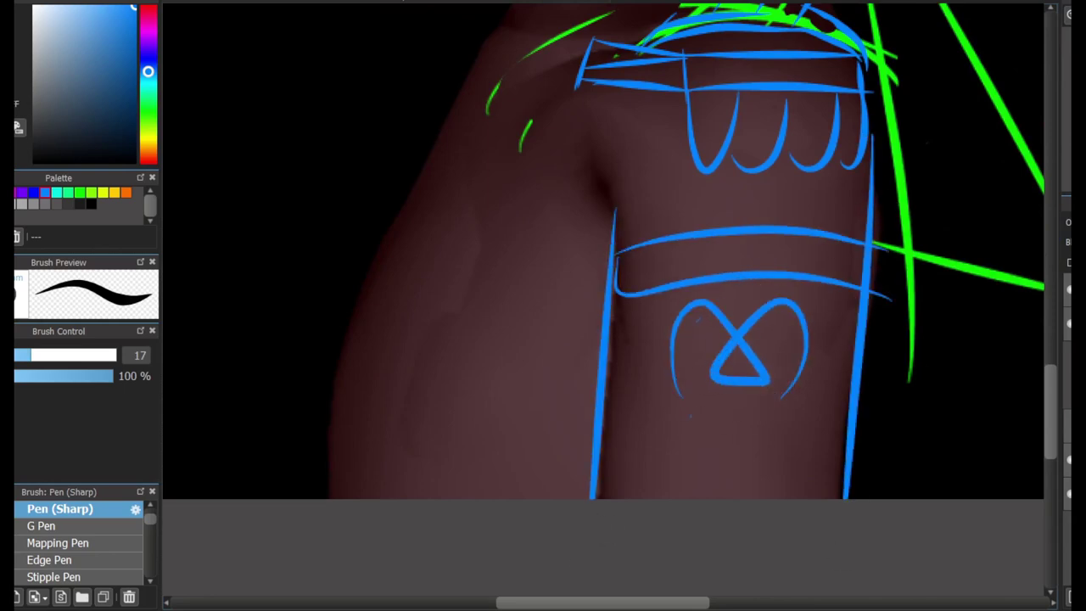
{"action": "key", "text": "ctrl+z"}
{"action": "key", "text": "ctrl+z"}
{"action": "key", "text": "ctrl+z"}
Draw a five-pointed star on the sleeve below the arm band and a second curved double band beneath it
{"action": "mouse_move", "coordinate": [707, 307]}
{"action": "left_mouse_down"}
{"action": "mouse_move", "coordinate": [690, 339]}
{"action": "mouse_move", "coordinate": [770, 296]}
{"action": "left_mouse_up"}
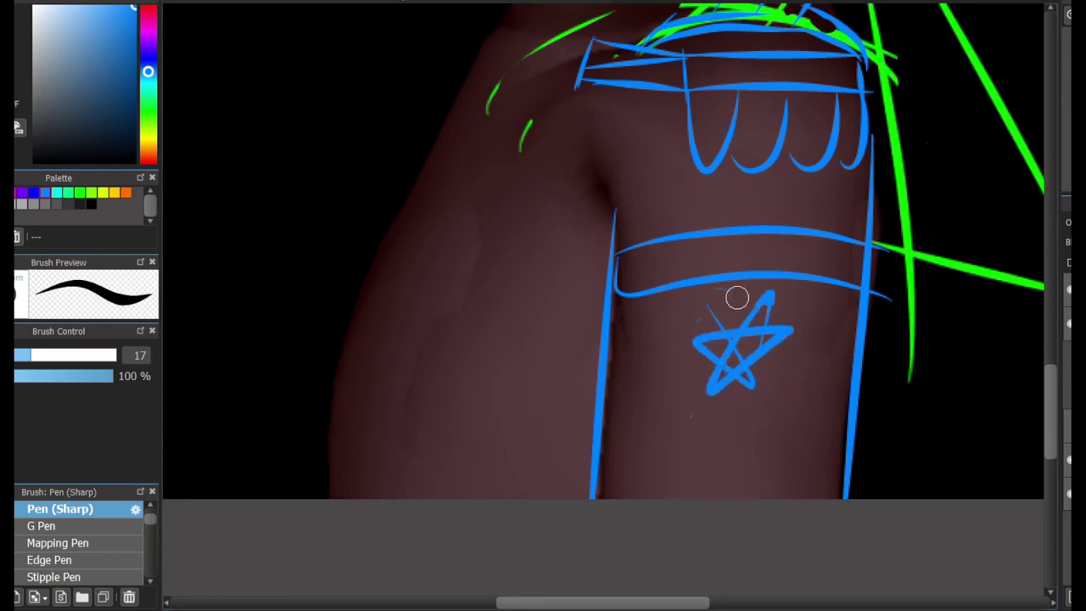
{"action": "key", "text": "ctrl+z"}
{"action": "left_click_drag", "start_coordinate": [698, 395], "coordinate": [794, 359]}
{"action": "left_click_drag", "start_coordinate": [612, 271], "coordinate": [655, 370]}
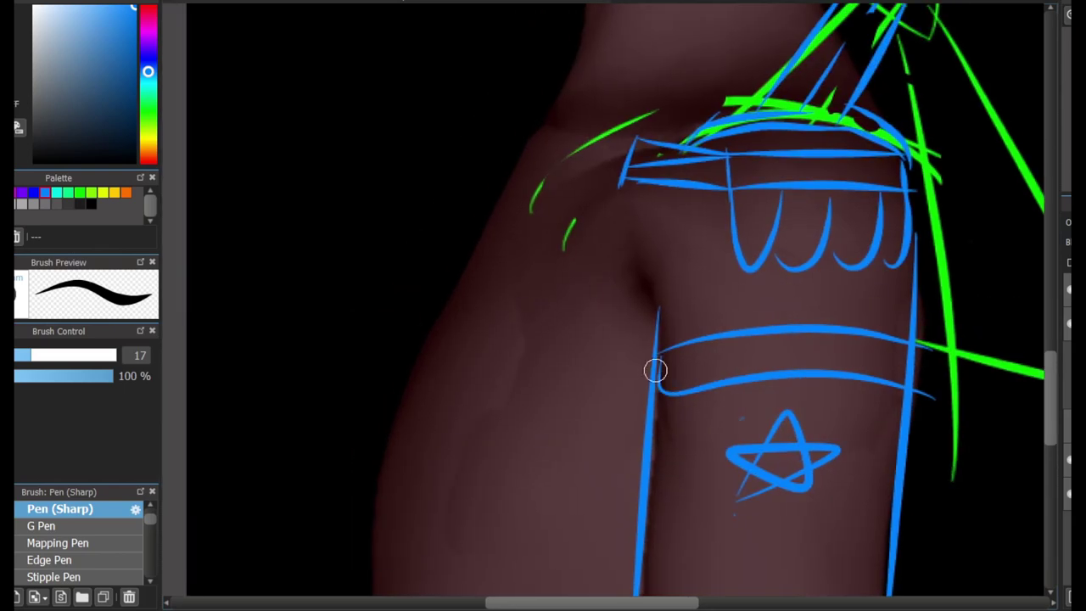
{"action": "left_click_drag", "start_coordinate": [644, 531], "coordinate": [882, 540]}
{"action": "left_click_drag", "start_coordinate": [642, 550], "coordinate": [910, 594]}
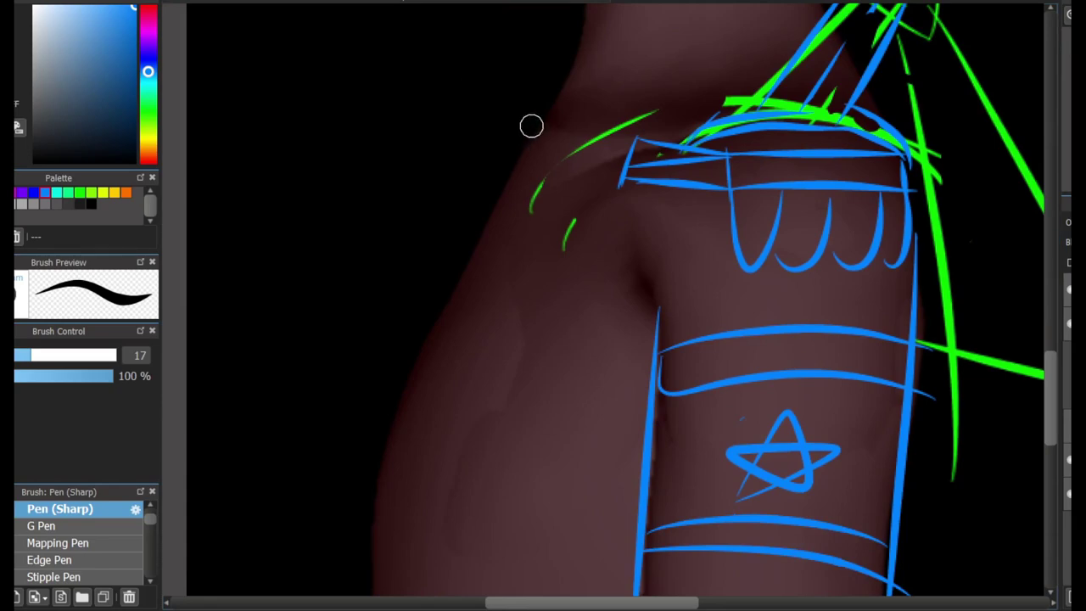
Draw the garment's slanted collar flap across the chest, with long vertical front edges and button dots below it
{"action": "mouse_move", "coordinate": [626, 101]}
{"action": "left_mouse_down"}
{"action": "mouse_move", "coordinate": [402, 319]}
{"action": "mouse_move", "coordinate": [613, 218]}
{"action": "mouse_move", "coordinate": [437, 350]}
{"action": "mouse_move", "coordinate": [390, 401]}
{"action": "left_mouse_up"}
{"action": "scroll", "coordinate": [741, 388], "scroll_direction": "down", "scroll_amount": 2}
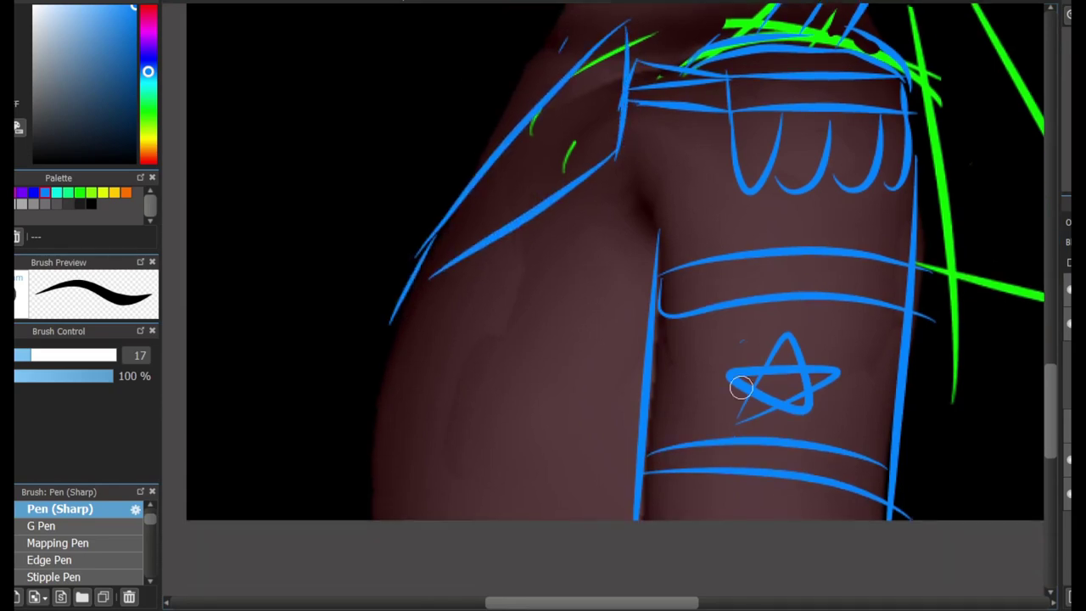
{"action": "left_click_drag", "start_coordinate": [422, 245], "coordinate": [385, 519]}
{"action": "scroll", "coordinate": [1032, 386], "scroll_direction": "up", "scroll_amount": 1}
{"action": "left_click", "coordinate": [518, 404]}
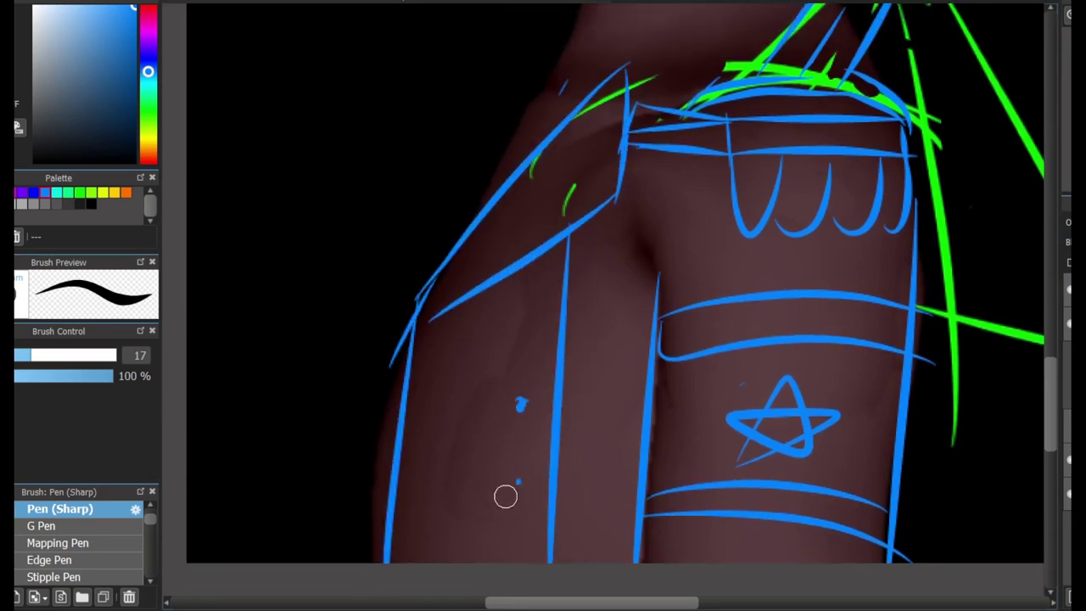
Switch to green and draw the lower edge of a tilted hat brim across the head, from forehead to back
{"action": "scroll", "coordinate": [504, 494], "scroll_direction": "up", "scroll_amount": 10}
{"action": "key", "text": "x"}
{"action": "scroll", "coordinate": [451, 384], "scroll_direction": "down", "scroll_amount": 2}
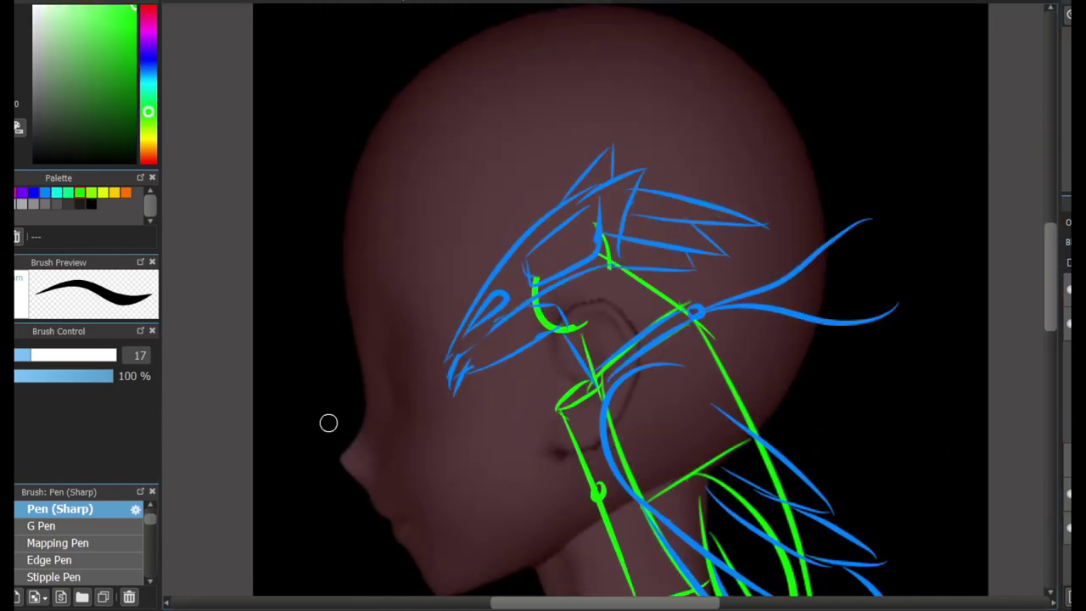
{"action": "mouse_move", "coordinate": [291, 410]}
{"action": "left_mouse_down"}
{"action": "mouse_move", "coordinate": [792, 189]}
{"action": "mouse_move", "coordinate": [882, 176]}
{"action": "mouse_move", "coordinate": [375, 159]}
{"action": "left_mouse_up"}
{"action": "key", "text": "ctrl+z"}
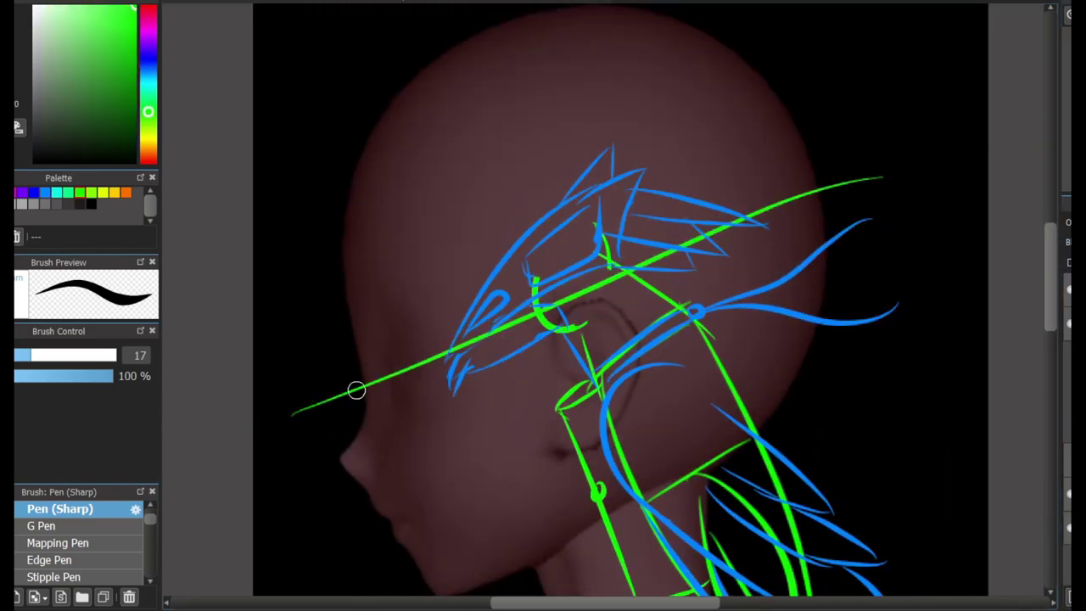
{"action": "left_click_drag", "start_coordinate": [314, 206], "coordinate": [497, 2]}
{"action": "scroll", "coordinate": [594, 340], "scroll_direction": "down", "scroll_amount": 3}
{"action": "key", "text": "ctrl+z"}
{"action": "scroll", "coordinate": [788, 197], "scroll_direction": "up", "scroll_amount": 5}
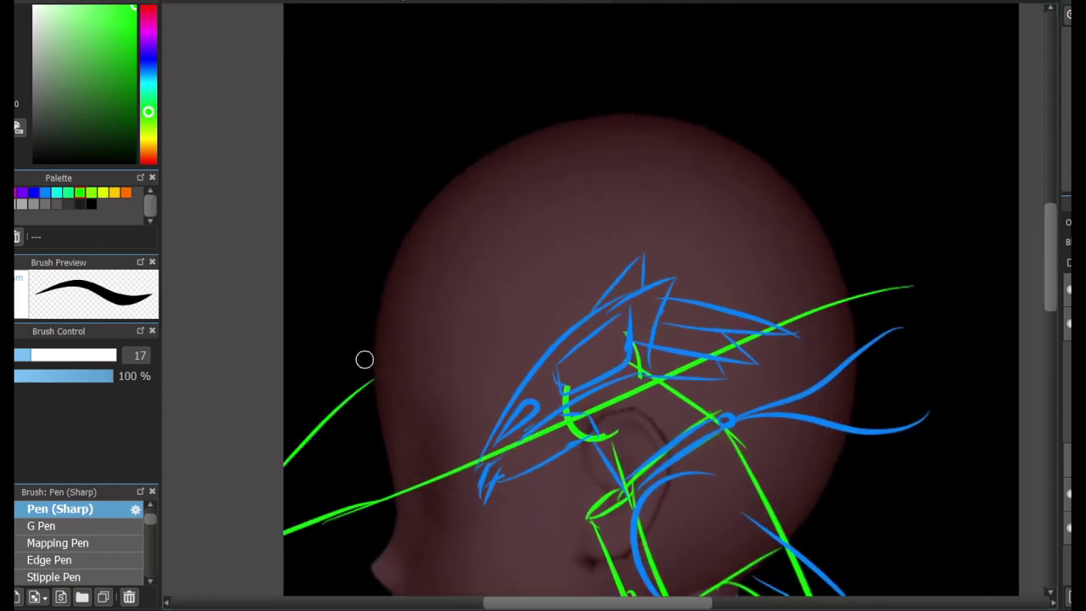
{"action": "left_click_drag", "start_coordinate": [377, 280], "coordinate": [386, 397]}
{"action": "key", "text": "ctrl+z"}
{"action": "key", "text": "ctrl+z"}
{"action": "mouse_move", "coordinate": [270, 463]}
{"action": "left_mouse_down"}
{"action": "mouse_move", "coordinate": [889, 231]}
{"action": "mouse_move", "coordinate": [283, 470]}
{"action": "left_mouse_up"}
{"action": "key", "text": "ctrl+z"}
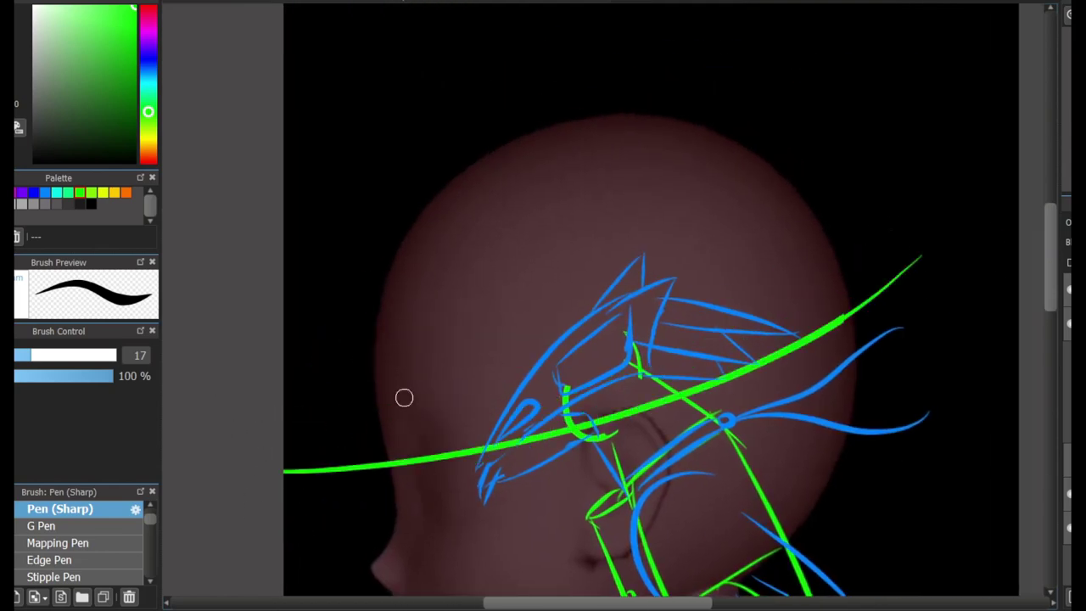
Draw the hat's angular crown above the head and the upper brim edge curving around behind the head
{"action": "mouse_move", "coordinate": [823, 204]}
{"action": "left_mouse_down"}
{"action": "mouse_move", "coordinate": [364, 381]}
{"action": "mouse_move", "coordinate": [416, 102]}
{"action": "mouse_move", "coordinate": [649, 38]}
{"action": "left_mouse_up"}
{"action": "left_click_drag", "start_coordinate": [654, 38], "coordinate": [835, 199]}
{"action": "left_click_drag", "start_coordinate": [374, 286], "coordinate": [916, 262]}
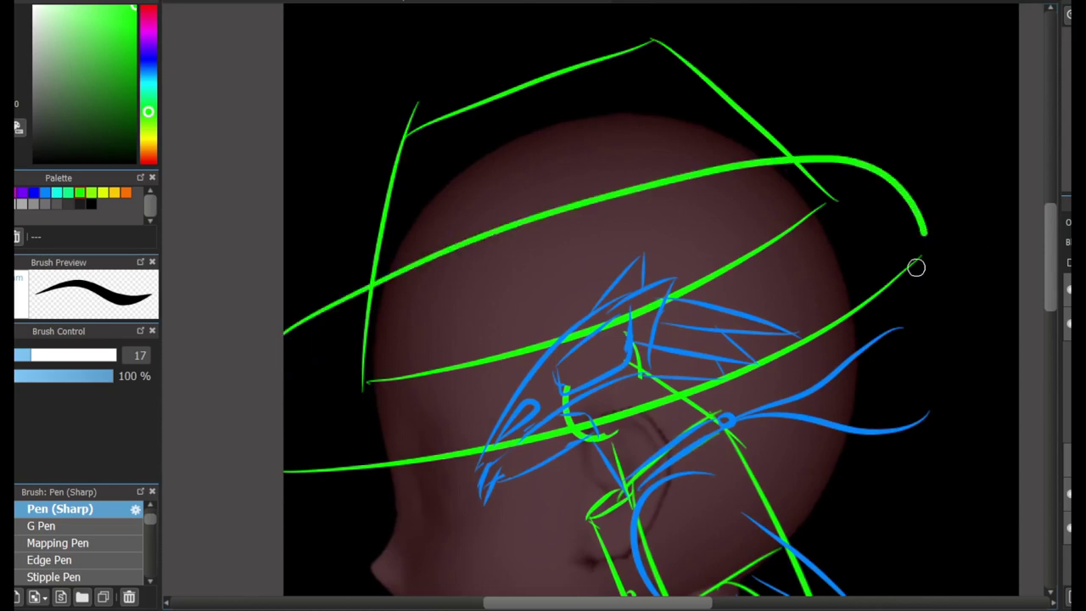
{"action": "key", "text": "ctrl+z"}
Draw a raised green collar with two pointed tips around the base of the neck, its front edge running down the chest
{"action": "scroll", "coordinate": [546, 274], "scroll_direction": "down", "scroll_amount": 5}
{"action": "scroll", "coordinate": [591, 431], "scroll_direction": "down", "scroll_amount": 3}
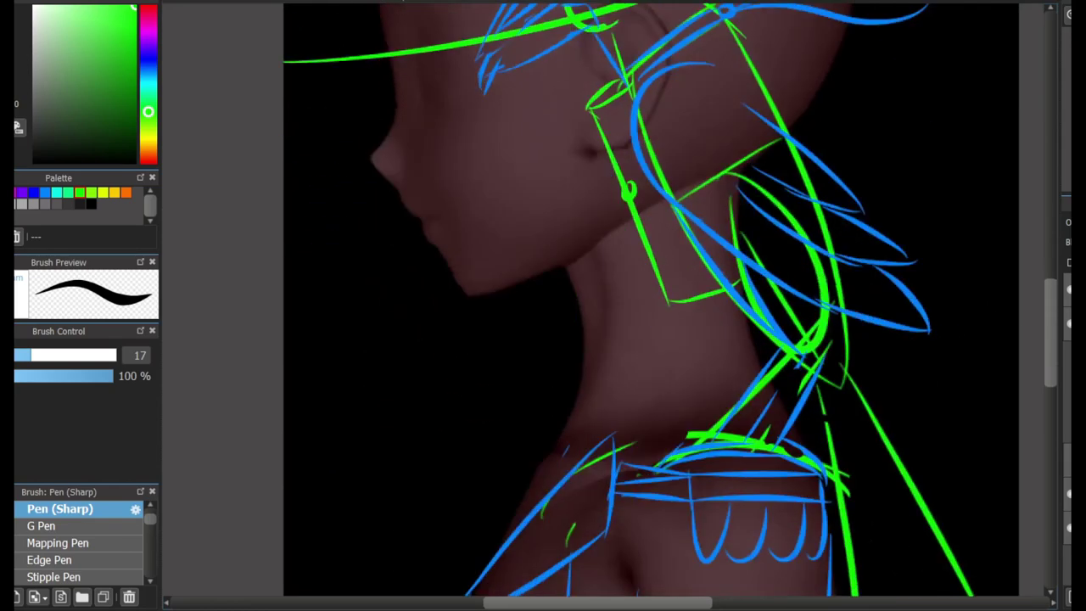
{"action": "key", "text": "ctrl+z"}
{"action": "left_click_drag", "start_coordinate": [571, 438], "coordinate": [610, 512]}
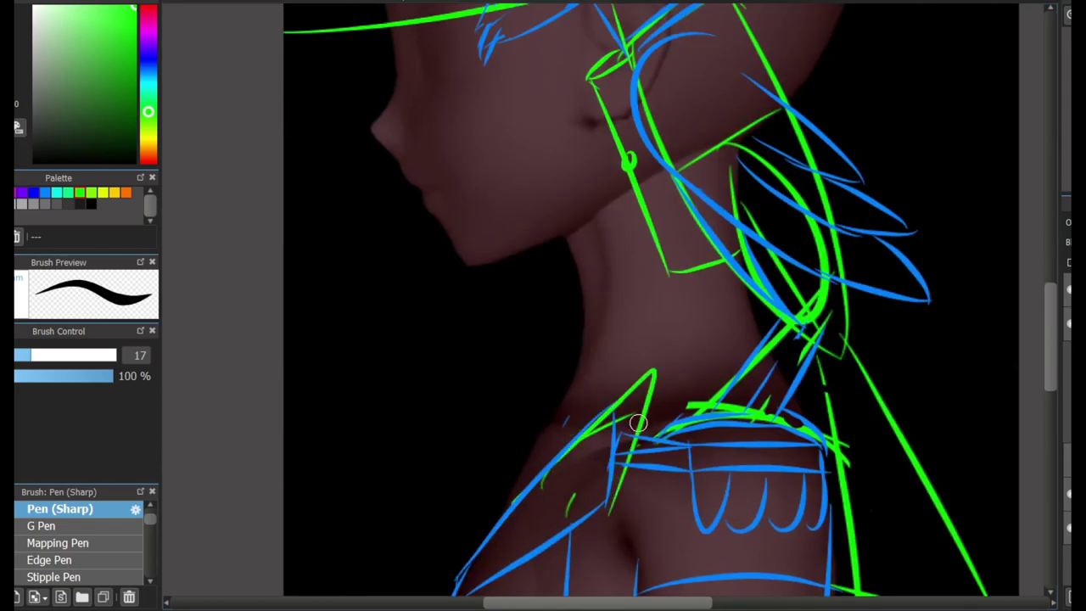
{"action": "left_click_drag", "start_coordinate": [489, 533], "coordinate": [594, 424]}
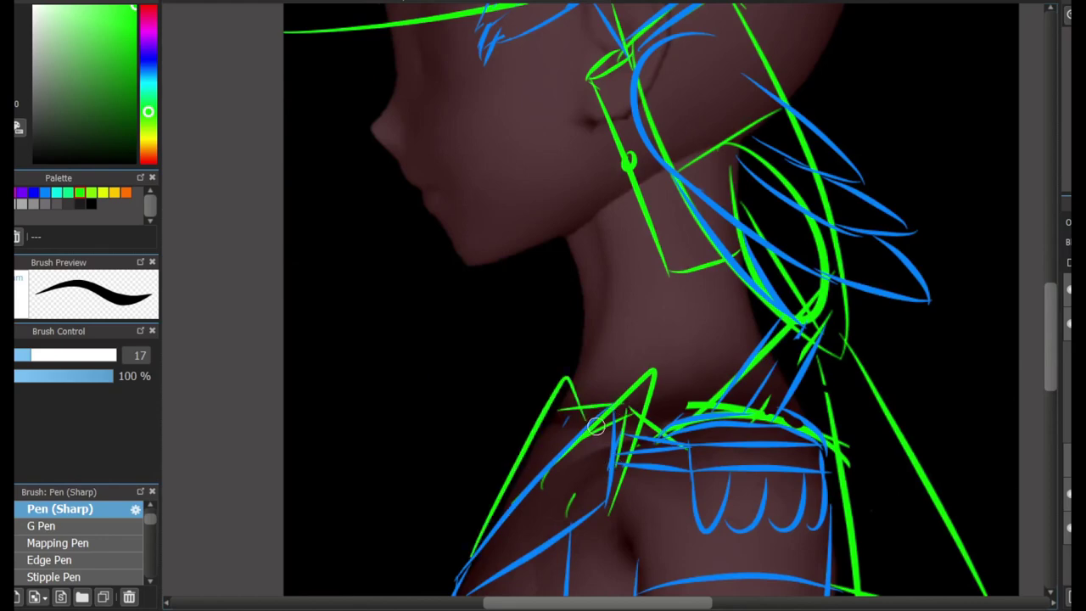
{"action": "key", "text": "ctrl+z"}
{"action": "left_click_drag", "start_coordinate": [464, 567], "coordinate": [573, 423]}
{"action": "scroll", "coordinate": [1040, 324], "scroll_direction": "up", "scroll_amount": 5}
{"action": "scroll", "coordinate": [1040, 324], "scroll_direction": "down", "scroll_amount": 10}
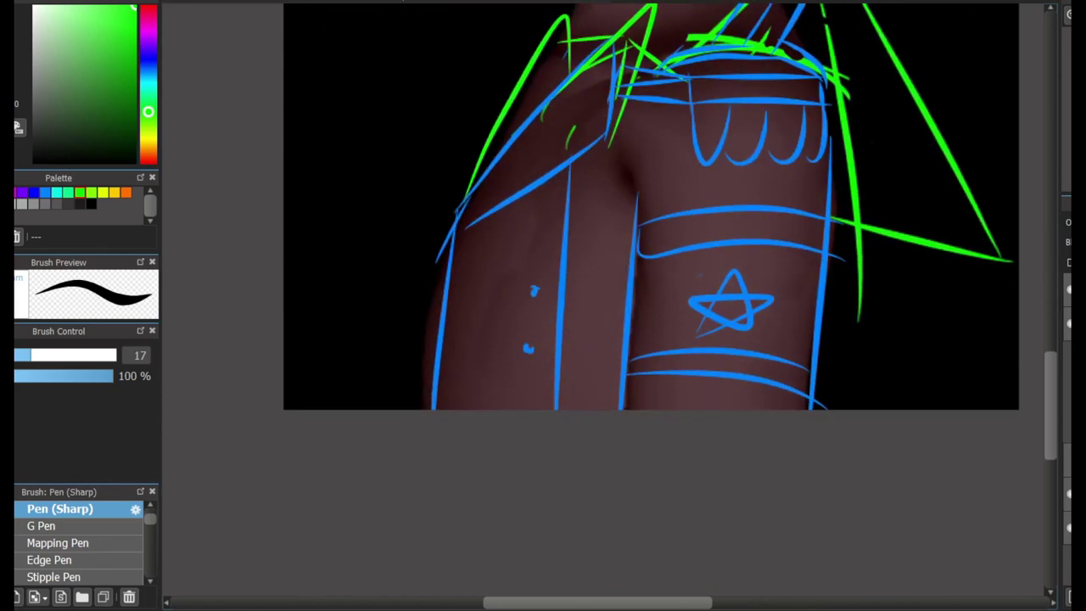
{"action": "scroll", "coordinate": [406, 307], "scroll_direction": "up", "scroll_amount": 8}
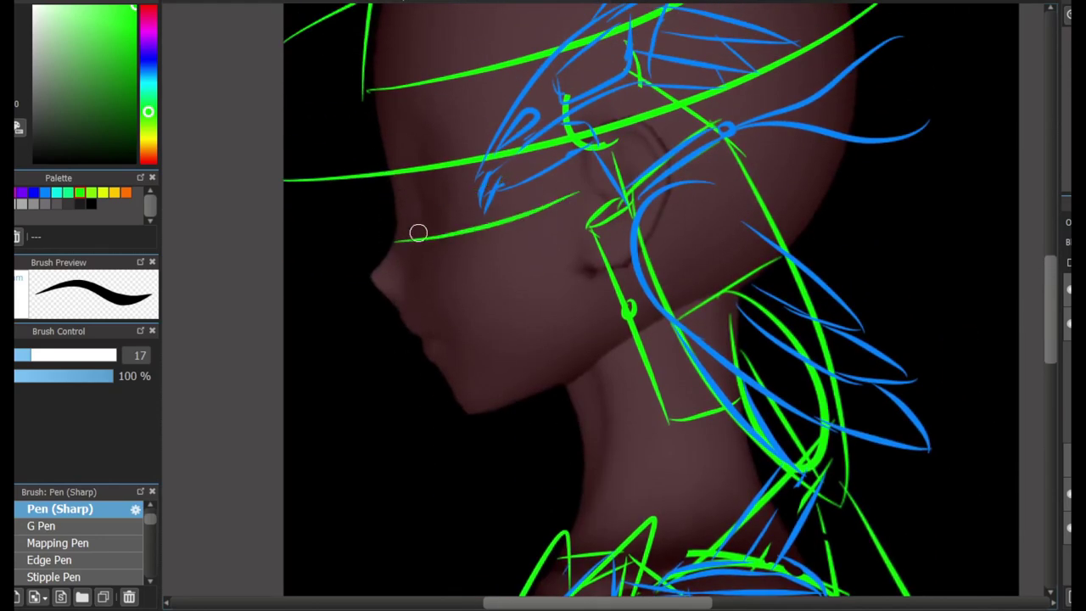
{"action": "key", "text": "ctrl+z"}
{"action": "left_click_drag", "start_coordinate": [393, 211], "coordinate": [616, 347]}
{"action": "key", "text": "ctrl+z"}
{"action": "left_click_drag", "start_coordinate": [514, 157], "coordinate": [428, 380]}
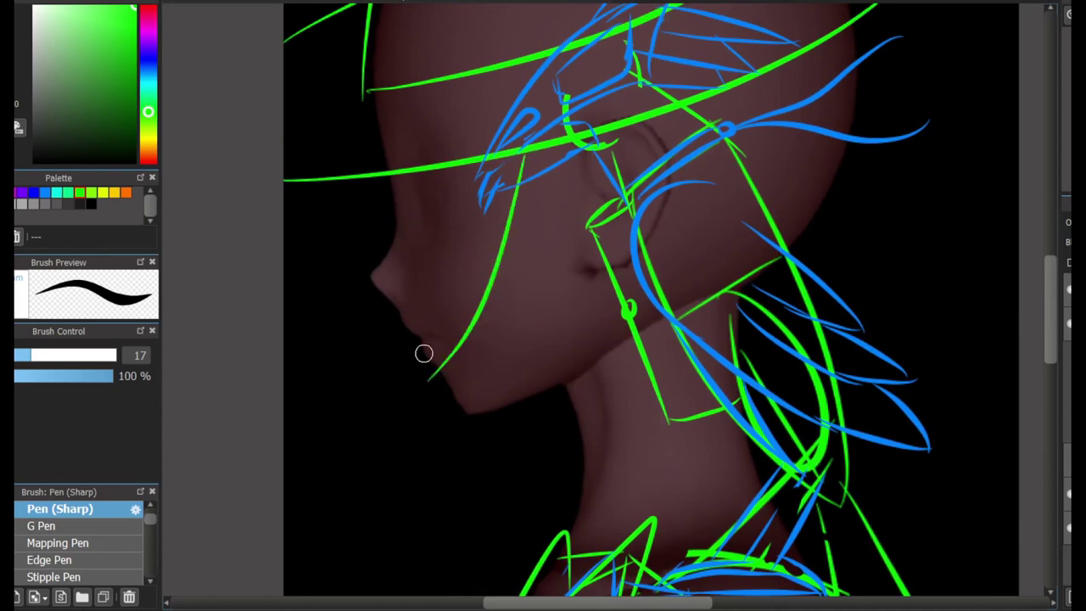
{"action": "key", "text": "ctrl+z"}
{"action": "left_click_drag", "start_coordinate": [396, 182], "coordinate": [606, 297]}
{"action": "key", "text": "ctrl+z"}
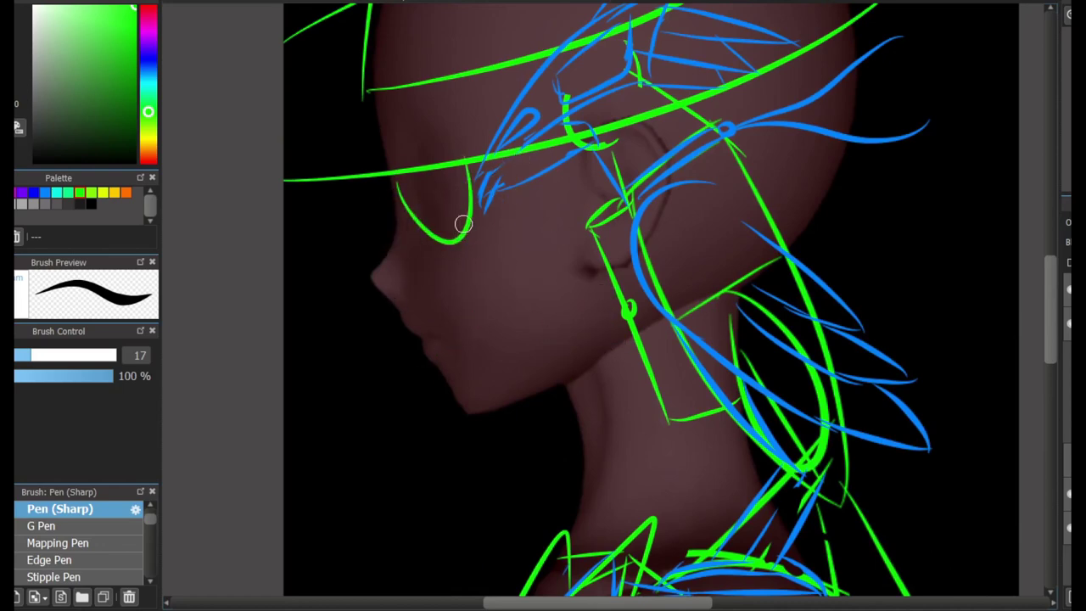
{"action": "key", "text": "ctrl+y"}
{"action": "key", "text": "ctrl+z"}
{"action": "key", "text": "ctrl+z"}
Draw the upper edge of the hat band across the crown, between the front edge and the back of the brim
{"action": "scroll", "coordinate": [495, 296], "scroll_direction": "up", "scroll_amount": 5}
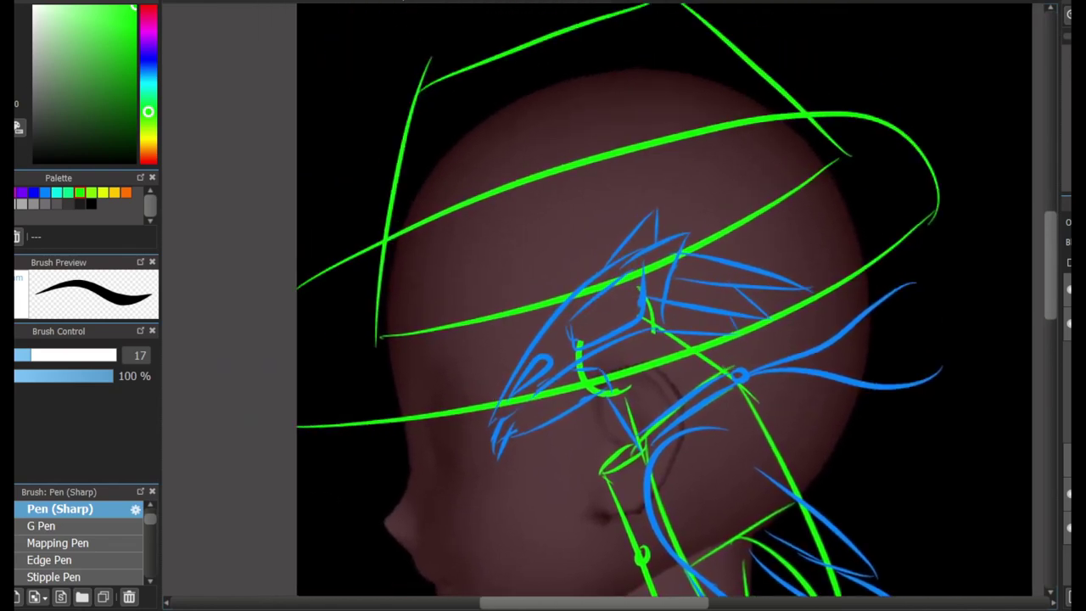
{"action": "scroll", "coordinate": [460, 342], "scroll_direction": "up", "scroll_amount": 2}
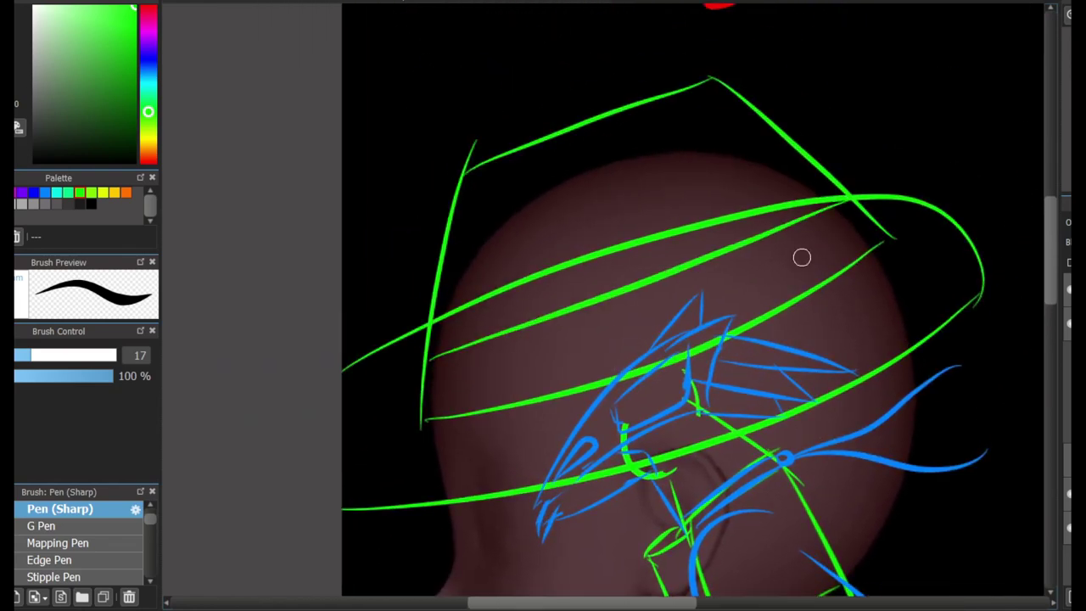
{"action": "scroll", "coordinate": [801, 257], "scroll_direction": "down", "scroll_amount": 5}
{"action": "scroll", "coordinate": [615, 254], "scroll_direction": "down", "scroll_amount": 5}
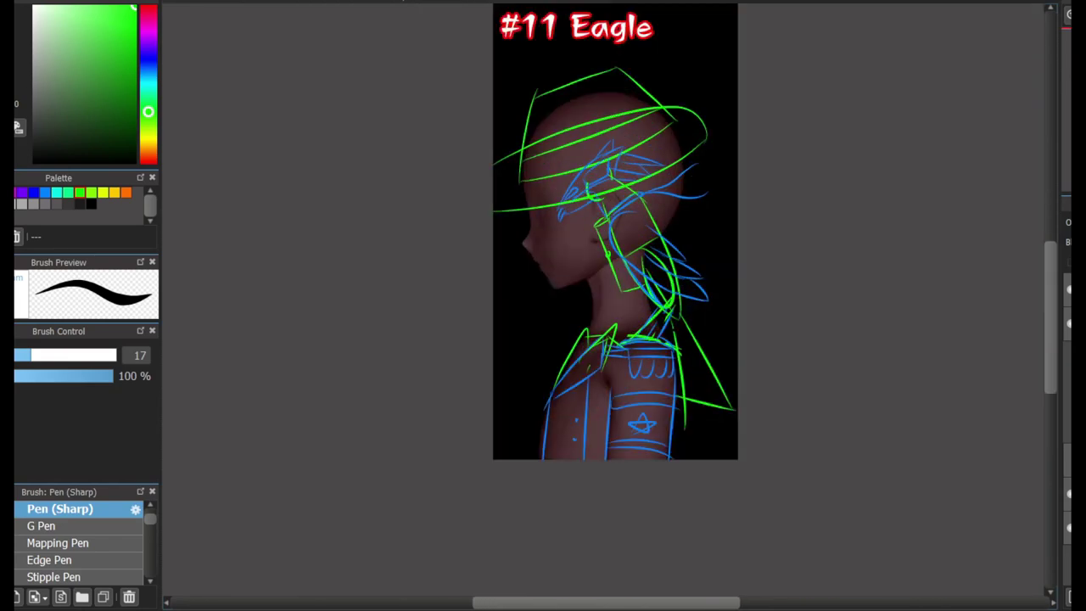
{"action": "scroll", "coordinate": [615, 232], "scroll_direction": "down", "scroll_amount": 2}
{"action": "key", "text": "ctrl+t"}
{"action": "key", "text": "Escape"}
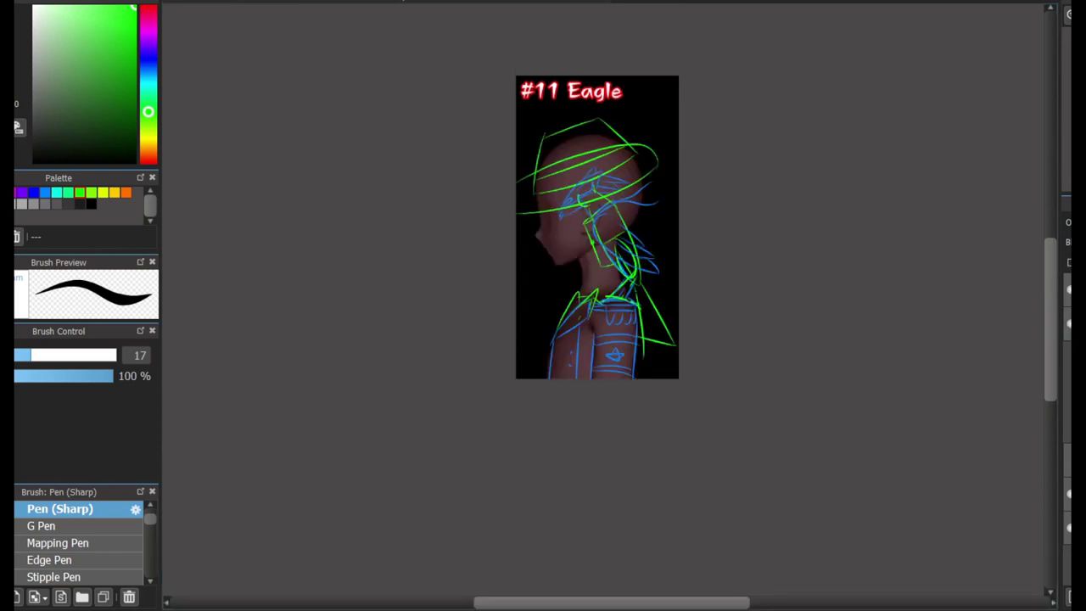
{"action": "key", "text": "ctrl+t"}
{"action": "left_click_drag", "start_coordinate": [630, 255], "coordinate": [630, 293]}
{"action": "left_click_drag", "start_coordinate": [547, 427], "coordinate": [510, 470]}
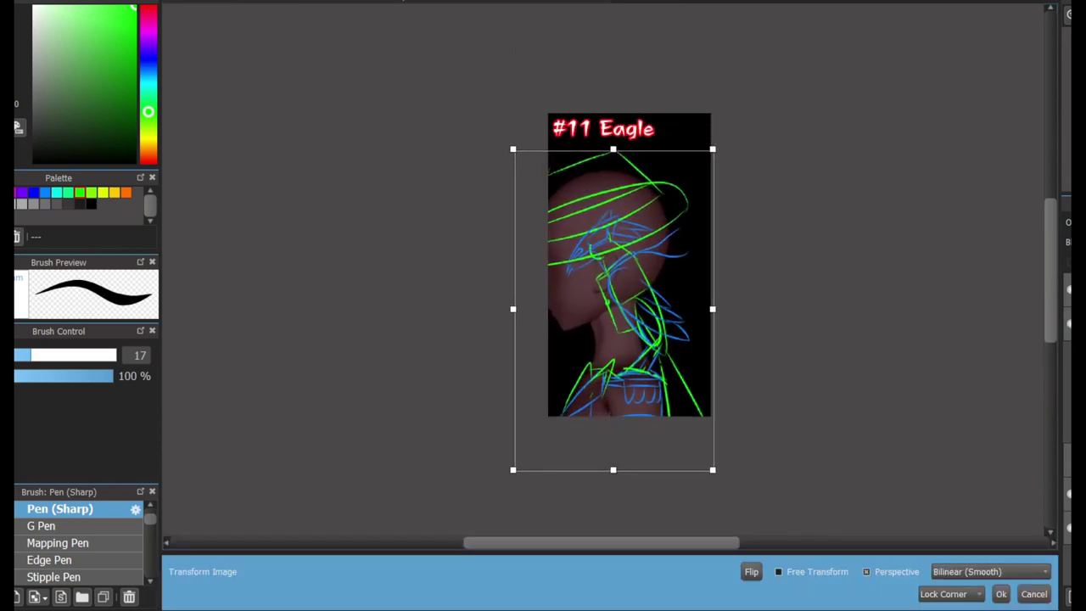
{"action": "key", "text": "Return"}
Fade the green and blue sketch lines and ink the eagle head's upper and lower contours in white, meeting at the beak tip
{"action": "scroll", "coordinate": [621, 288], "scroll_direction": "up", "scroll_amount": 4}
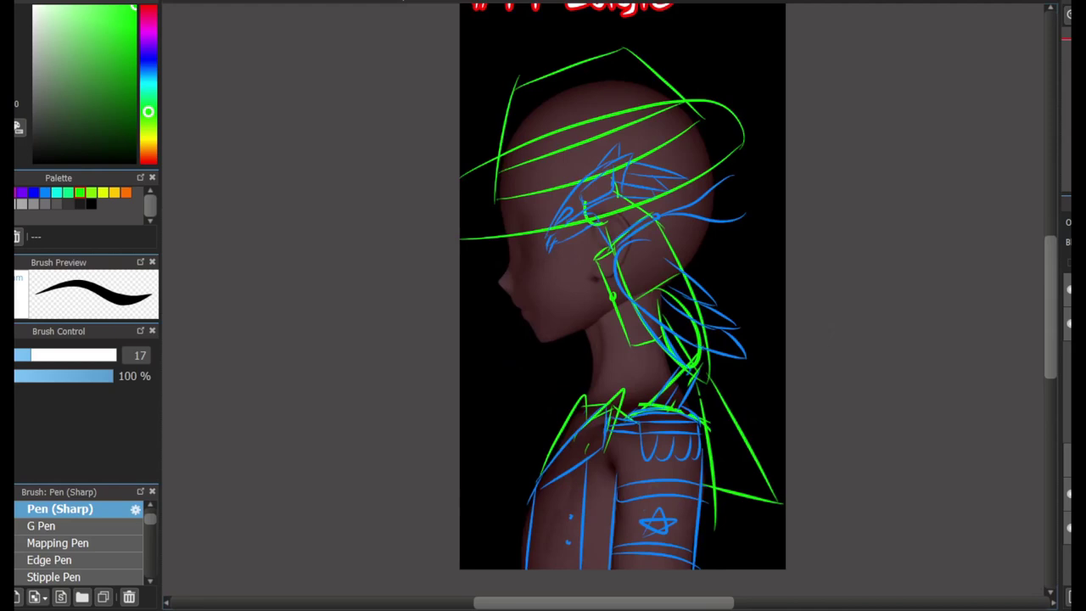
{"action": "scroll", "coordinate": [621, 286], "scroll_direction": "down", "scroll_amount": 1}
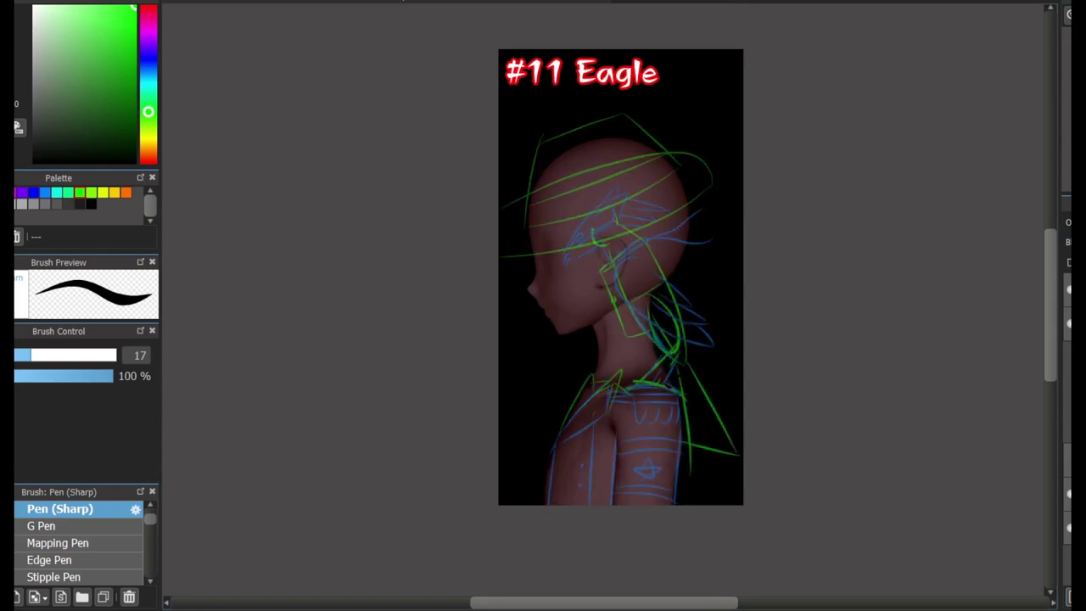
{"action": "scroll", "coordinate": [646, 327], "scroll_direction": "up", "scroll_amount": 1}
{"action": "scroll", "coordinate": [623, 260], "scroll_direction": "up", "scroll_amount": 4}
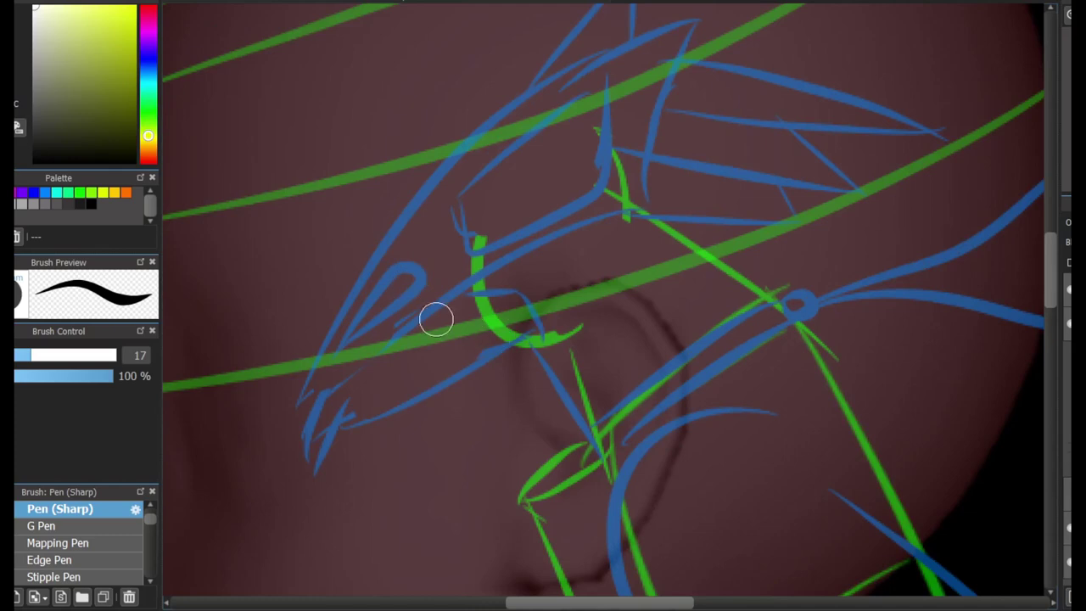
{"action": "scroll", "coordinate": [436, 319], "scroll_direction": "down", "scroll_amount": 2}
{"action": "mouse_move", "coordinate": [584, 271]}
{"action": "left_mouse_down"}
{"action": "mouse_move", "coordinate": [338, 424]}
{"action": "mouse_move", "coordinate": [441, 219]}
{"action": "left_mouse_up"}
{"action": "left_click_drag", "start_coordinate": [509, 171], "coordinate": [585, 255]}
{"action": "key", "text": "ctrl+z"}
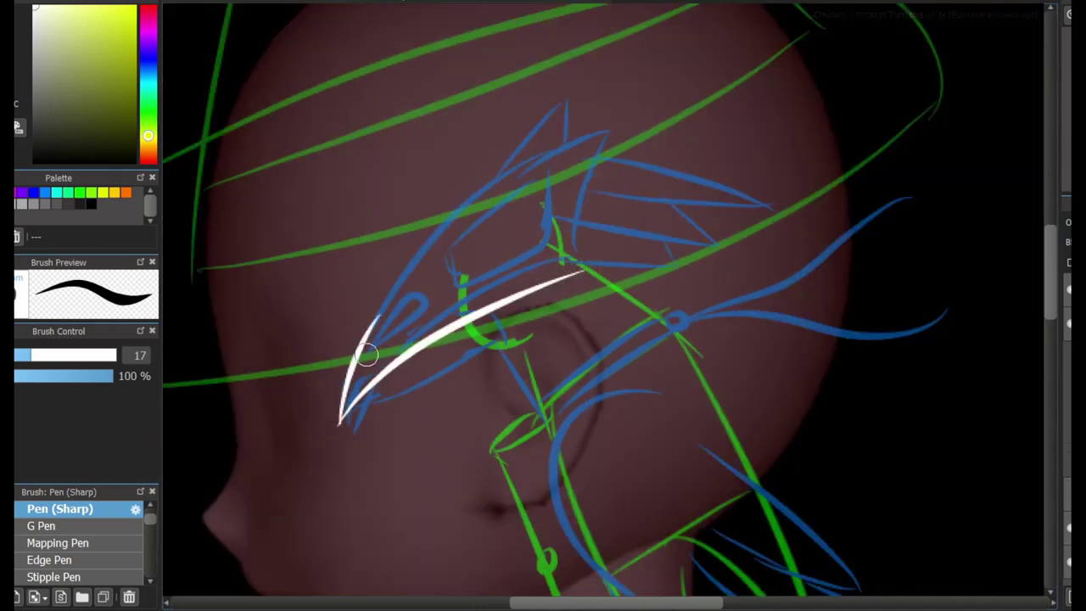
{"action": "mouse_move", "coordinate": [338, 424]}
{"action": "left_mouse_down"}
{"action": "mouse_move", "coordinate": [582, 243]}
{"action": "mouse_move", "coordinate": [584, 267]}
{"action": "left_mouse_up"}
Ink three pointed feathers behind the eagle's head and a small pointed tuft on top of it
{"action": "mouse_move", "coordinate": [620, 140]}
{"action": "left_mouse_down"}
{"action": "mouse_move", "coordinate": [790, 201]}
{"action": "mouse_move", "coordinate": [690, 179]}
{"action": "mouse_move", "coordinate": [605, 194]}
{"action": "left_mouse_up"}
{"action": "left_click_drag", "start_coordinate": [693, 206], "coordinate": [596, 229]}
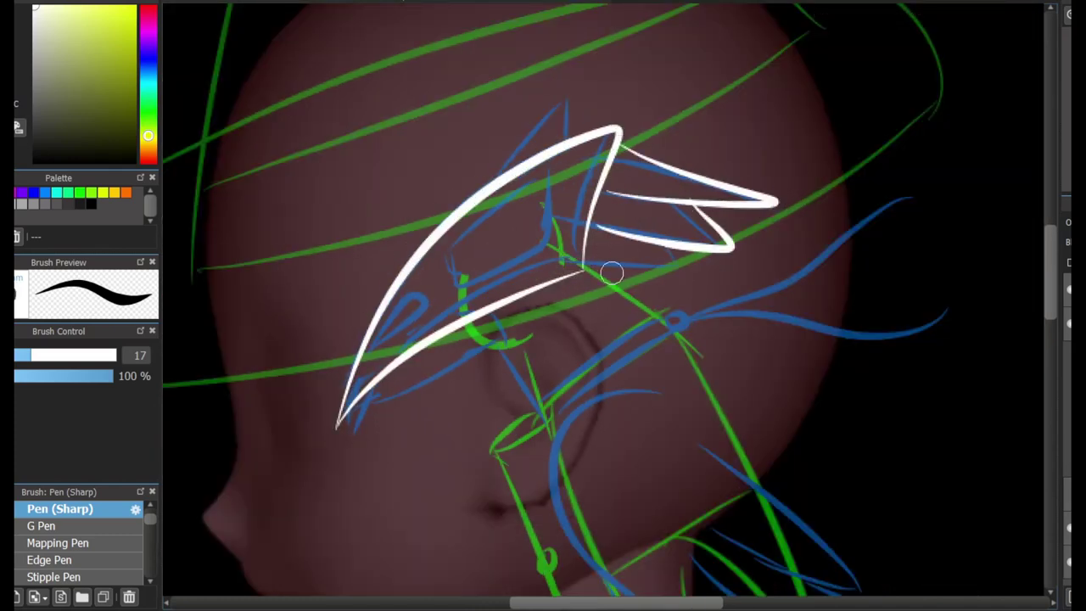
{"action": "left_click_drag", "start_coordinate": [684, 255], "coordinate": [582, 243]}
{"action": "scroll", "coordinate": [615, 163], "scroll_direction": "up", "scroll_amount": 2}
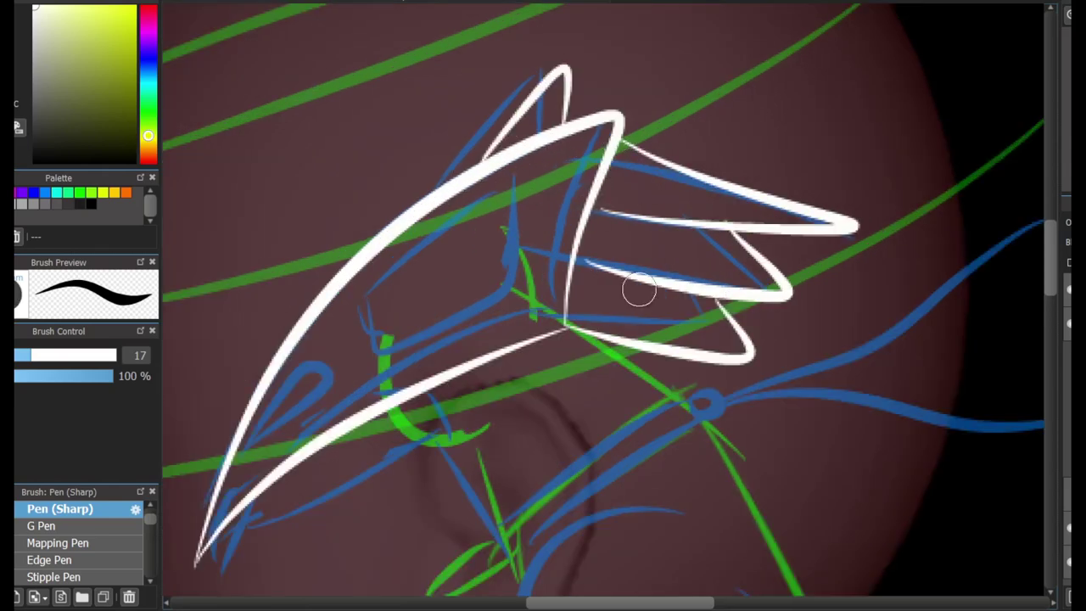
Ink the diagonal strap below the eagle's head in red, with its round ring and wavy lines trailing behind
{"action": "left_click_drag", "start_coordinate": [351, 420], "coordinate": [469, 217]}
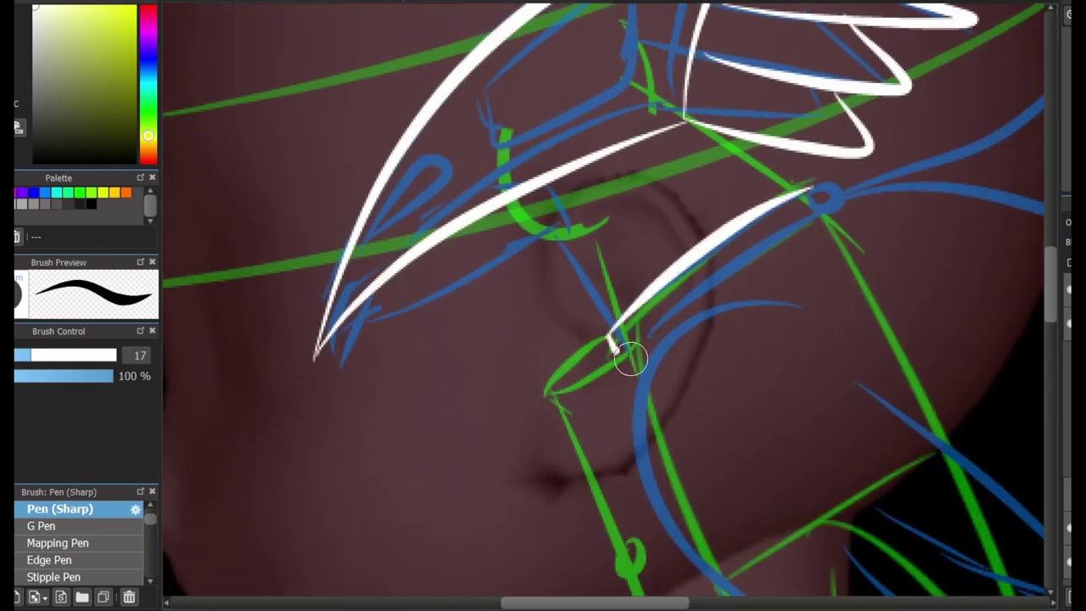
{"action": "mouse_move", "coordinate": [628, 352]}
{"action": "left_mouse_down"}
{"action": "mouse_move", "coordinate": [836, 194]}
{"action": "mouse_move", "coordinate": [635, 315]}
{"action": "mouse_move", "coordinate": [794, 245]}
{"action": "left_mouse_up"}
{"action": "key", "text": "ctrl+z"}
{"action": "left_click", "coordinate": [786, 199], "text": "alt"}
{"action": "key", "text": "ctrl+z"}
{"action": "mouse_move", "coordinate": [804, 192]}
{"action": "left_mouse_down"}
{"action": "mouse_move", "coordinate": [794, 246]}
{"action": "mouse_move", "coordinate": [396, 447]}
{"action": "mouse_move", "coordinate": [785, 265]}
{"action": "left_mouse_up"}
{"action": "left_click_drag", "start_coordinate": [424, 431], "coordinate": [772, 333]}
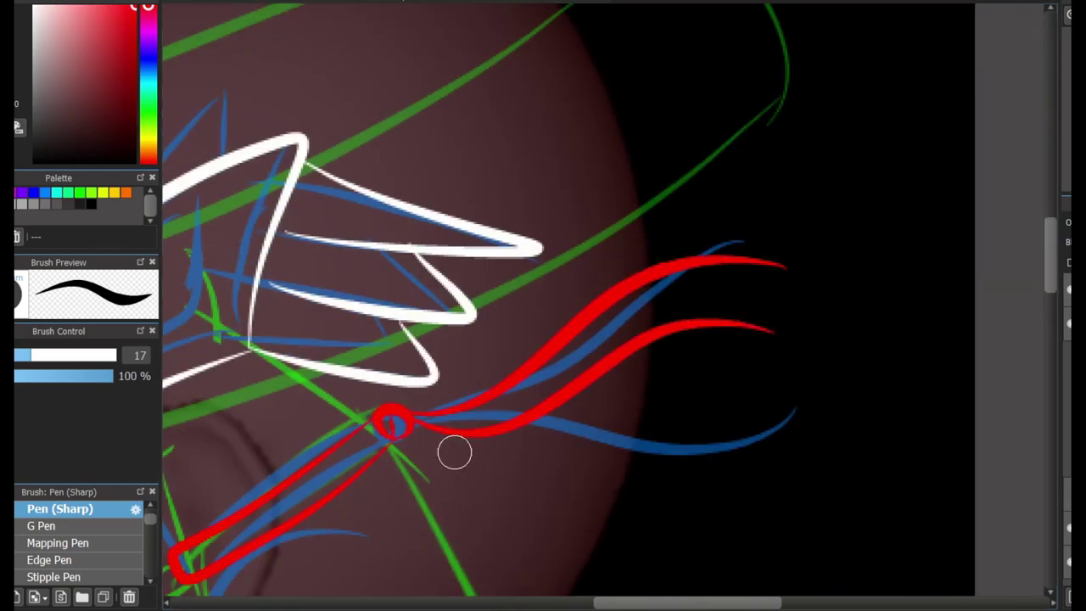
{"action": "left_click_drag", "start_coordinate": [455, 453], "coordinate": [840, 298]}
Return to white and ink the inner panel of the eagle's head with a curved accent, plus a small mark near the beak tip
{"action": "left_click", "coordinate": [418, 215], "text": "alt"}
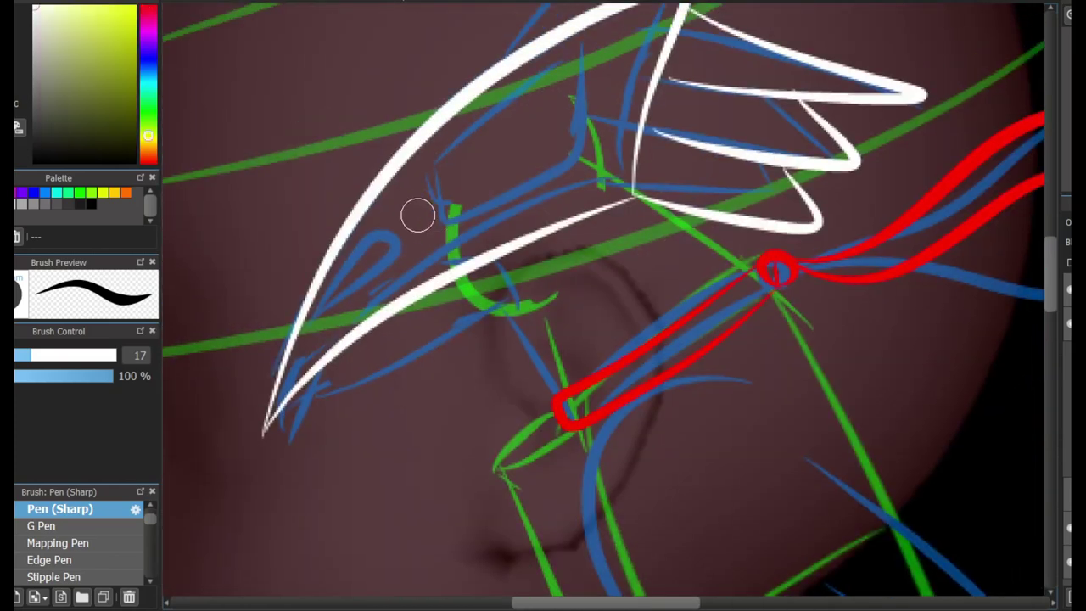
{"action": "key", "text": "ctrl+z"}
{"action": "mouse_move", "coordinate": [426, 156]}
{"action": "left_mouse_down"}
{"action": "mouse_move", "coordinate": [417, 249]}
{"action": "mouse_move", "coordinate": [576, 150]}
{"action": "mouse_move", "coordinate": [432, 253]}
{"action": "mouse_move", "coordinate": [469, 230]}
{"action": "mouse_move", "coordinate": [552, 117]}
{"action": "left_mouse_up"}
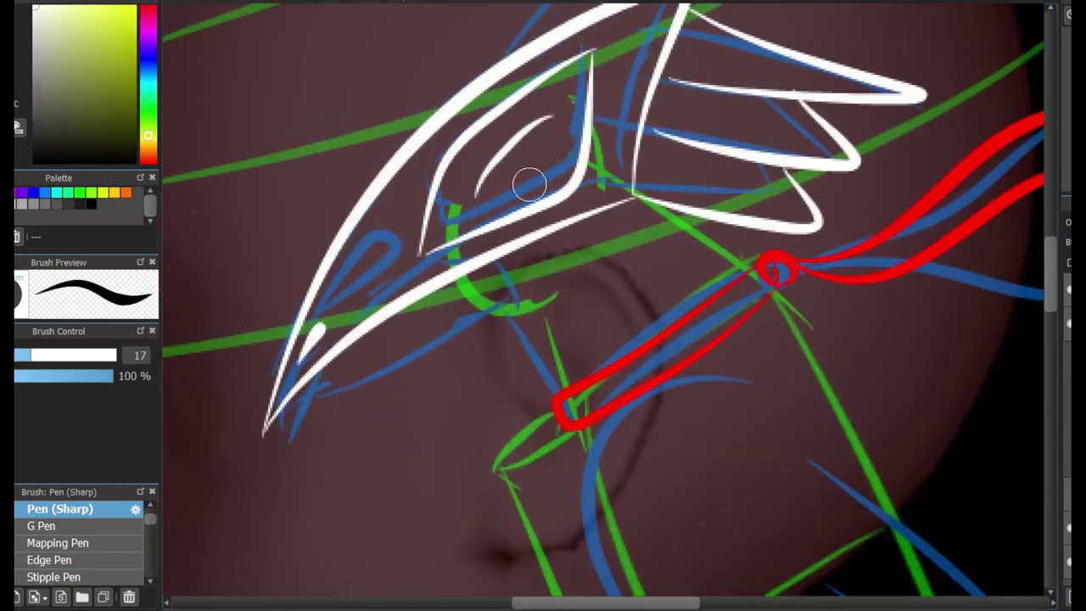
Ink the eagle's lower beak beneath the head's lower contour, closing it with a short point at the back
{"action": "mouse_move", "coordinate": [286, 404]}
{"action": "left_mouse_down"}
{"action": "mouse_move", "coordinate": [444, 347]}
{"action": "mouse_move", "coordinate": [316, 375]}
{"action": "mouse_move", "coordinate": [507, 301]}
{"action": "left_mouse_up"}
{"action": "key", "text": "ctrl+z"}
{"action": "key", "text": "ctrl+z"}
{"action": "mouse_move", "coordinate": [270, 427]}
{"action": "left_mouse_down"}
{"action": "mouse_move", "coordinate": [507, 302]}
{"action": "mouse_move", "coordinate": [320, 397]}
{"action": "left_mouse_up"}
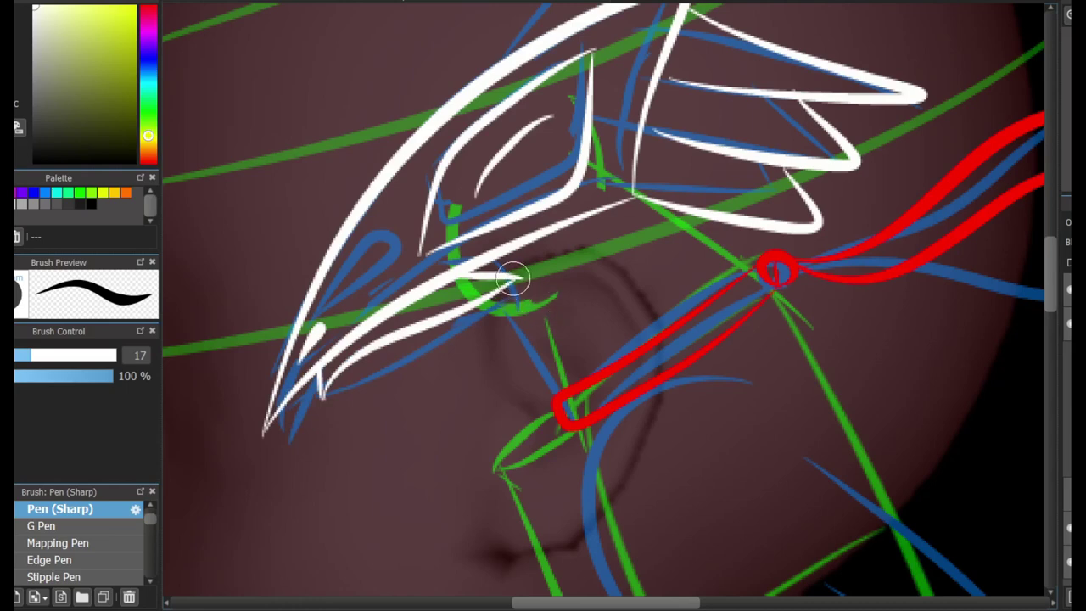
{"action": "left_click_drag", "start_coordinate": [511, 277], "coordinate": [497, 297]}
Ink a long white curve starting below the red strap, bending around the ear and sweeping down behind the neck
{"action": "left_click_drag", "start_coordinate": [650, 410], "coordinate": [448, 305]}
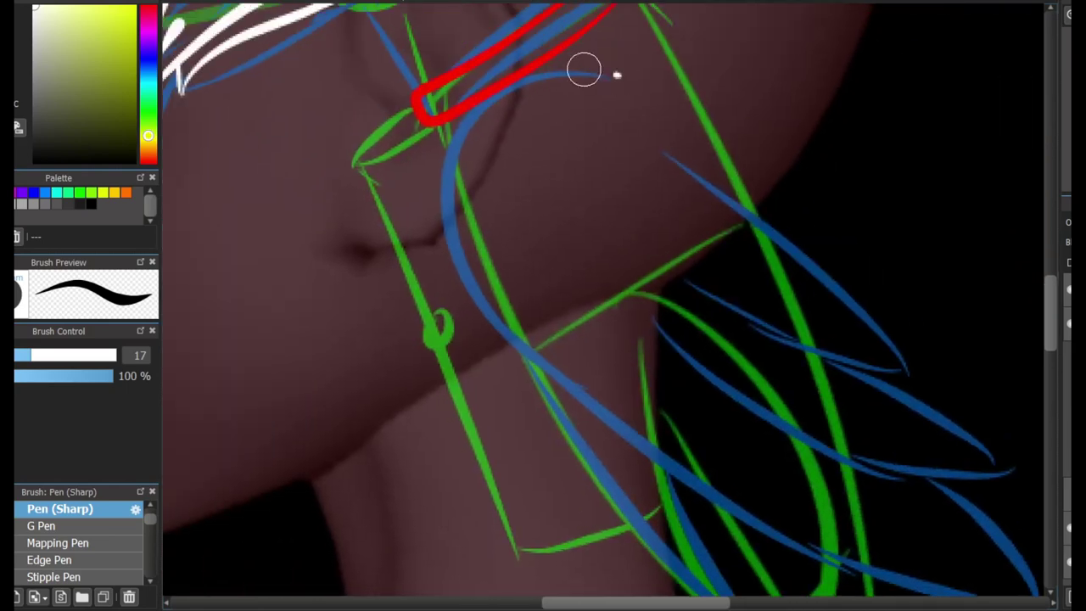
{"action": "left_click_drag", "start_coordinate": [557, 213], "coordinate": [739, 432]}
{"action": "scroll", "coordinate": [588, 262], "scroll_direction": "down", "scroll_amount": 2}
{"action": "key", "text": "ctrl+z"}
{"action": "mouse_move", "coordinate": [606, 139]}
{"action": "left_mouse_down"}
{"action": "mouse_move", "coordinate": [727, 436]}
{"action": "mouse_move", "coordinate": [814, 467]}
{"action": "left_mouse_up"}
{"action": "key", "text": "ctrl+z"}
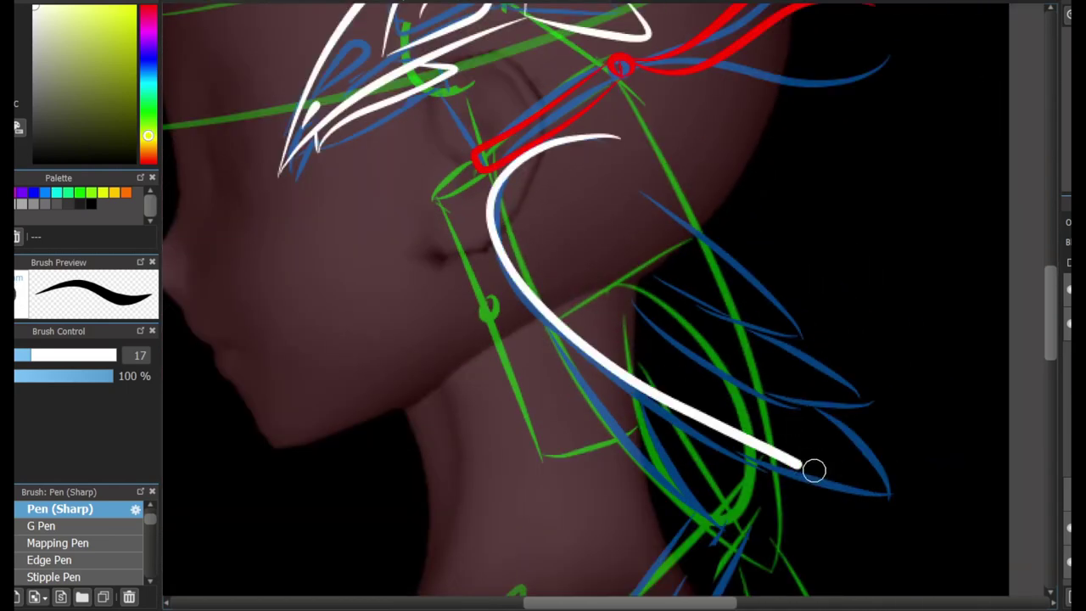
{"action": "key", "text": "ctrl+z"}
{"action": "left_click_drag", "start_coordinate": [608, 157], "coordinate": [747, 466]}
Extend the long neck curve to its lower tip and ink the long edges of the feathers behind the neck
{"action": "scroll", "coordinate": [667, 356], "scroll_direction": "up", "scroll_amount": 4}
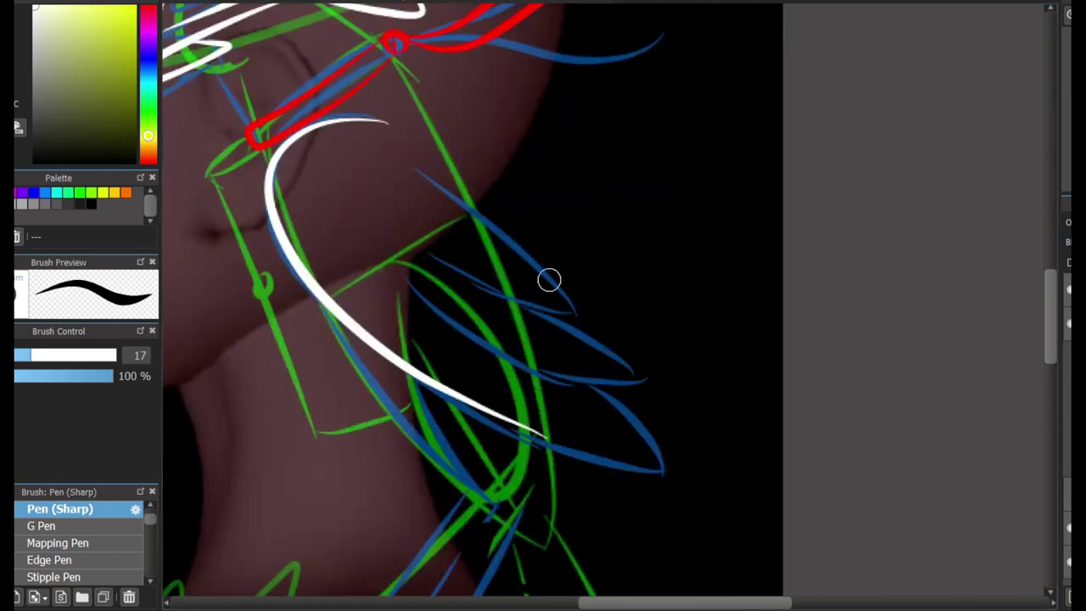
{"action": "left_click_drag", "start_coordinate": [355, 89], "coordinate": [610, 308]}
{"action": "left_click_drag", "start_coordinate": [470, 463], "coordinate": [727, 547]}
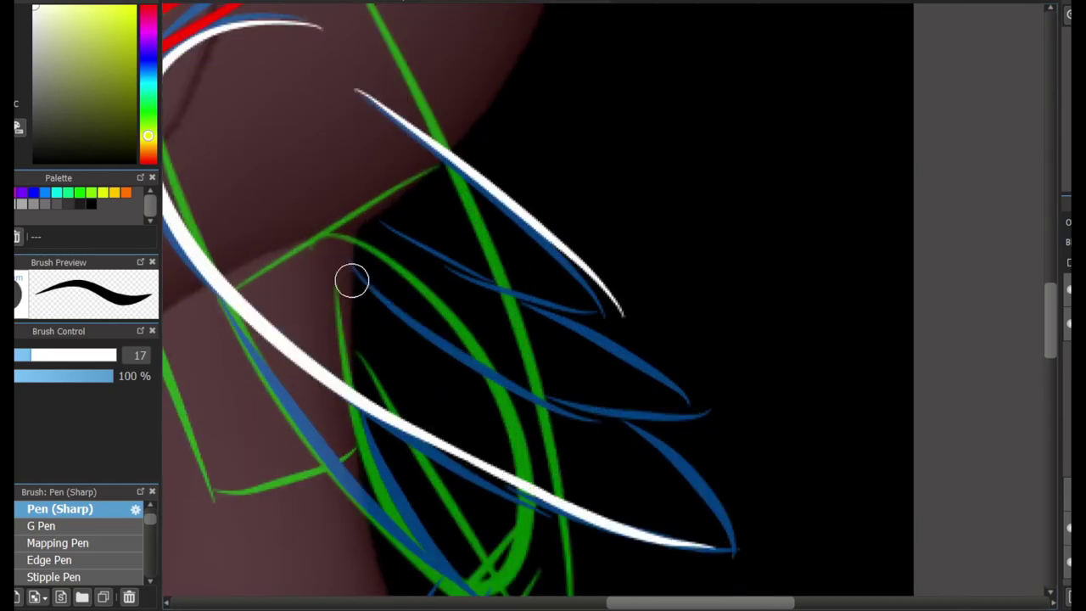
{"action": "key", "text": "ctrl+z"}
{"action": "mouse_move", "coordinate": [336, 259]}
{"action": "left_mouse_down"}
{"action": "mouse_move", "coordinate": [705, 421]}
{"action": "mouse_move", "coordinate": [646, 437]}
{"action": "left_mouse_up"}
{"action": "mouse_move", "coordinate": [369, 224]}
{"action": "left_mouse_down"}
{"action": "mouse_move", "coordinate": [517, 294]}
{"action": "mouse_move", "coordinate": [623, 313]}
{"action": "left_mouse_up"}
Ink short slanted edges that close the tips of the two lower feathers behind the neck
{"action": "left_click_drag", "start_coordinate": [568, 312], "coordinate": [719, 545]}
{"action": "key", "text": "ctrl+z"}
{"action": "key", "text": "ctrl+z"}
{"action": "mouse_move", "coordinate": [589, 412]}
{"action": "left_mouse_down"}
{"action": "mouse_move", "coordinate": [705, 543]}
{"action": "mouse_move", "coordinate": [699, 533]}
{"action": "left_mouse_up"}
{"action": "key", "text": "ctrl+z"}
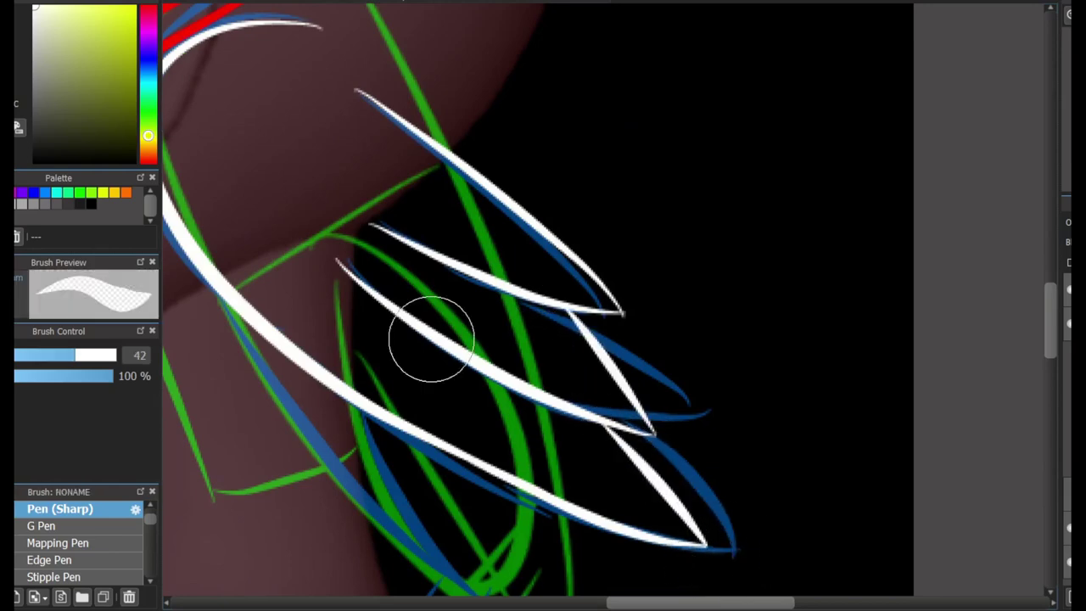
Ink a short curve from the back of the lower beak toward the front end of the red strap
{"action": "left_click_drag", "start_coordinate": [425, 335], "coordinate": [831, 444]}
{"action": "scroll", "coordinate": [553, 285], "scroll_direction": "down", "scroll_amount": 3}
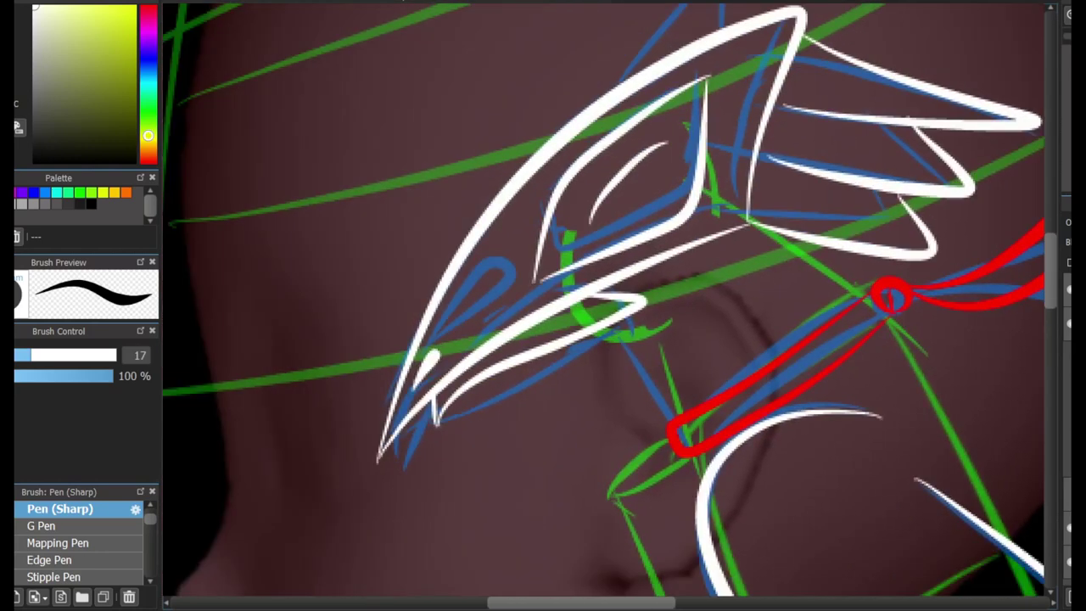
{"action": "scroll", "coordinate": [553, 285], "scroll_direction": "up", "scroll_amount": 3}
{"action": "key", "text": "ctrl+z"}
{"action": "left_click_drag", "start_coordinate": [554, 285], "coordinate": [627, 313]}
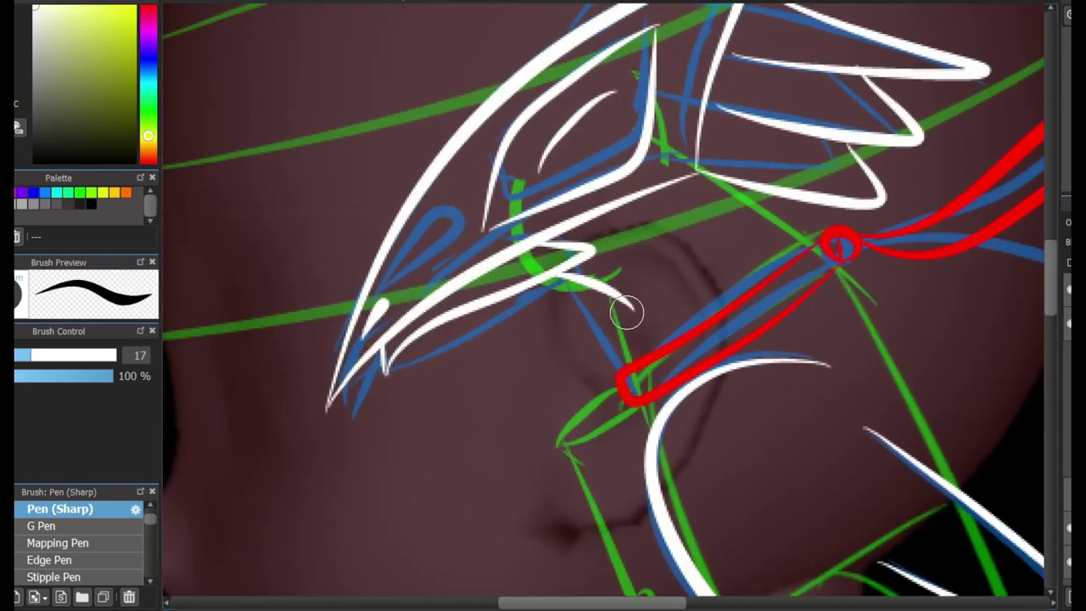
{"action": "left_click", "coordinate": [922, 224], "text": "alt"}
{"action": "scroll", "coordinate": [754, 310], "scroll_direction": "up", "scroll_amount": 1}
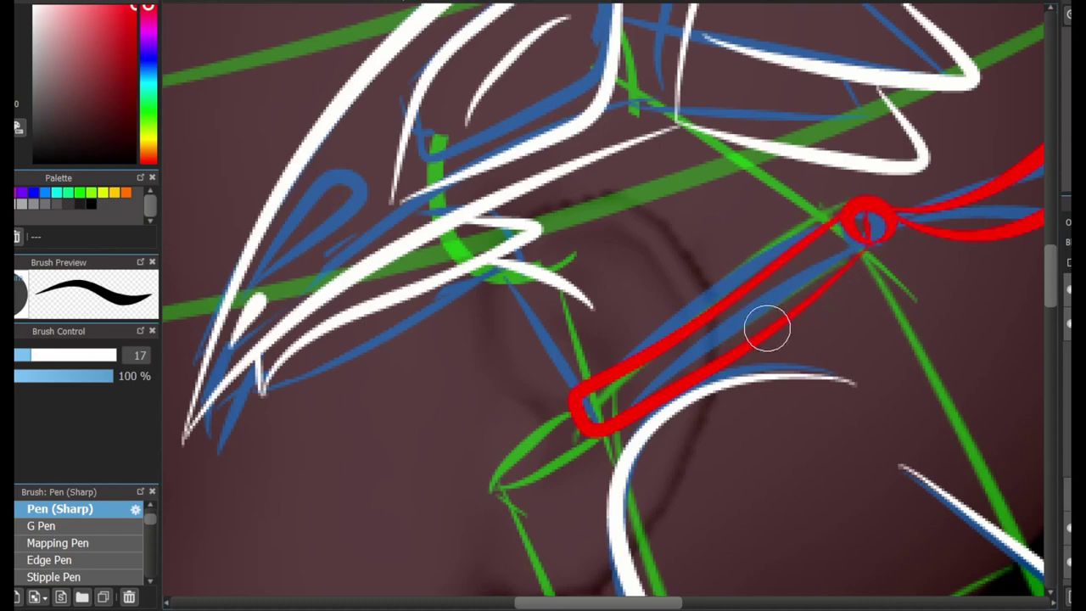
{"action": "scroll", "coordinate": [883, 320], "scroll_direction": "down", "scroll_amount": 3}
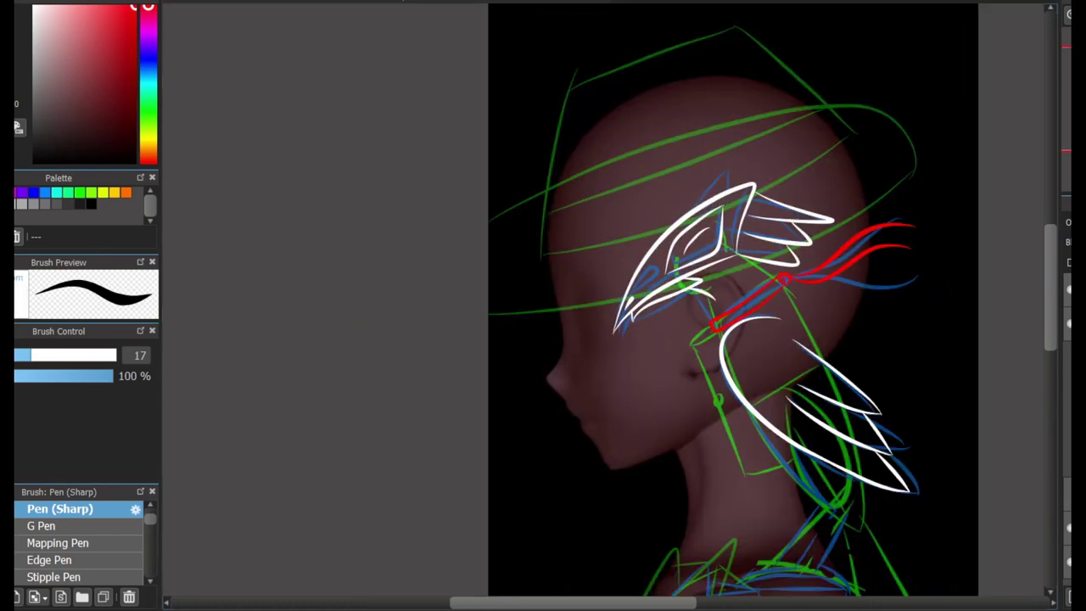
{"action": "scroll", "coordinate": [733, 305], "scroll_direction": "down", "scroll_amount": 2}
{"action": "scroll", "coordinate": [756, 466], "scroll_direction": "up", "scroll_amount": 3}
{"action": "scroll", "coordinate": [756, 466], "scroll_direction": "down", "scroll_amount": 2}
{"action": "key", "text": "x"}
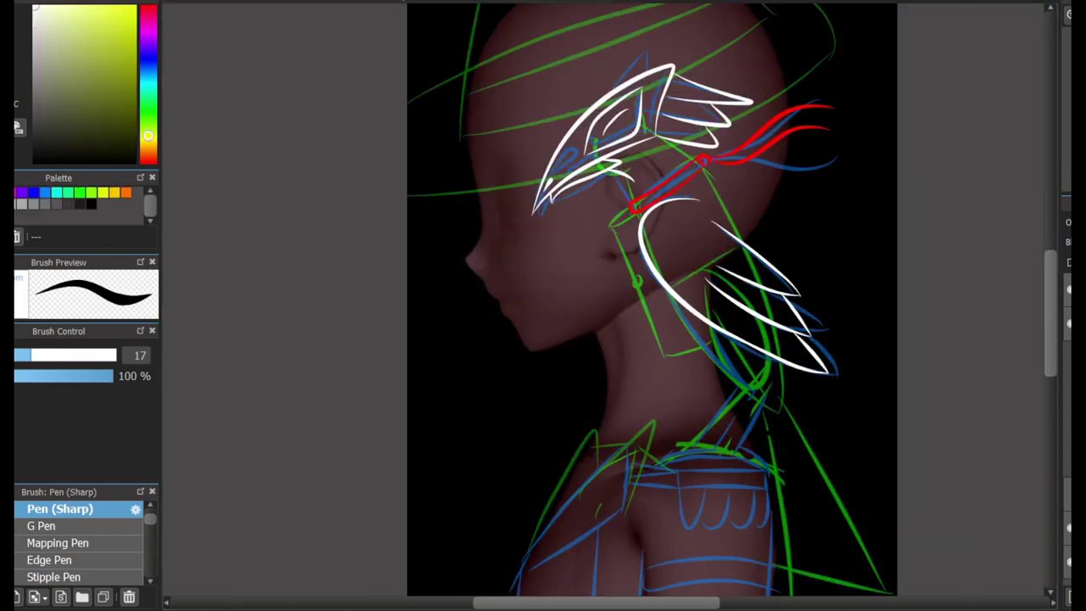
{"action": "scroll", "coordinate": [902, 361], "scroll_direction": "up", "scroll_amount": 2}
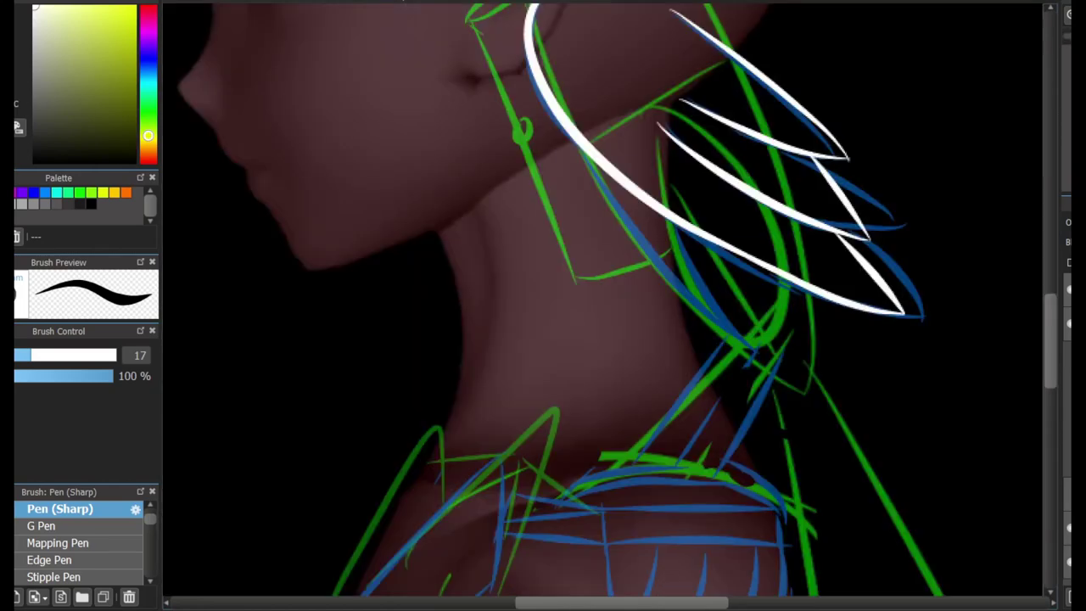
{"action": "scroll", "coordinate": [902, 362], "scroll_direction": "down", "scroll_amount": 3}
{"action": "scroll", "coordinate": [679, 109], "scroll_direction": "up", "scroll_amount": 3}
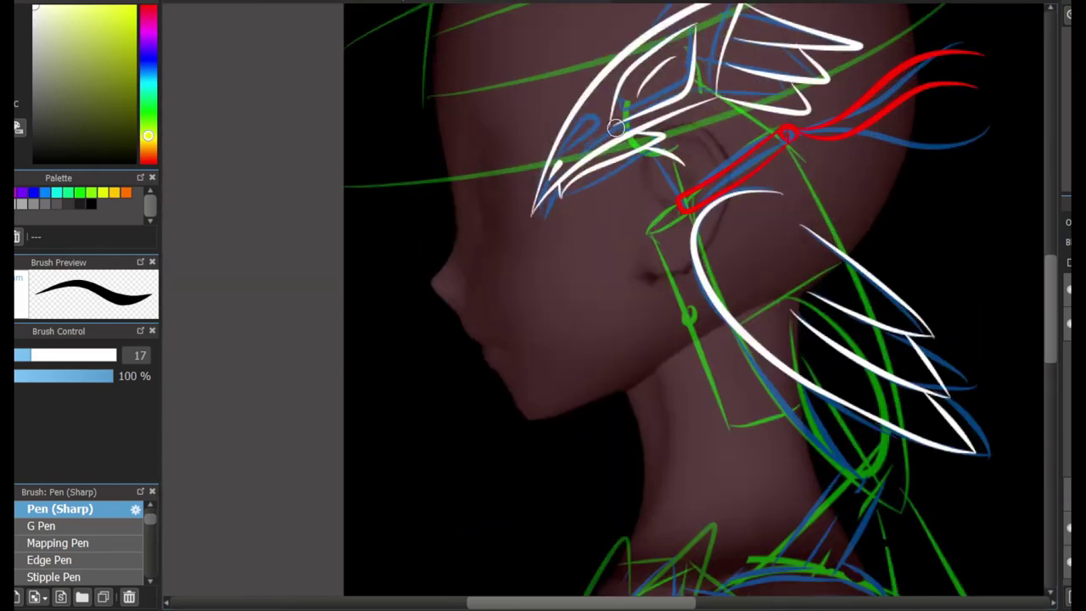
Ink a slanted white line rising behind the neck and the front upper curve of the shoulder pad
{"action": "mouse_move", "coordinate": [455, 150]}
{"action": "left_mouse_down"}
{"action": "mouse_move", "coordinate": [436, 280]}
{"action": "mouse_move", "coordinate": [514, 407]}
{"action": "mouse_move", "coordinate": [552, 415]}
{"action": "mouse_move", "coordinate": [679, 373]}
{"action": "left_mouse_up"}
{"action": "scroll", "coordinate": [748, 358], "scroll_direction": "down", "scroll_amount": 3}
{"action": "scroll", "coordinate": [620, 368], "scroll_direction": "up", "scroll_amount": 2}
{"action": "mouse_move", "coordinate": [773, 126]}
{"action": "left_mouse_down"}
{"action": "mouse_move", "coordinate": [669, 313]}
{"action": "mouse_move", "coordinate": [517, 364]}
{"action": "mouse_move", "coordinate": [813, 386]}
{"action": "left_mouse_up"}
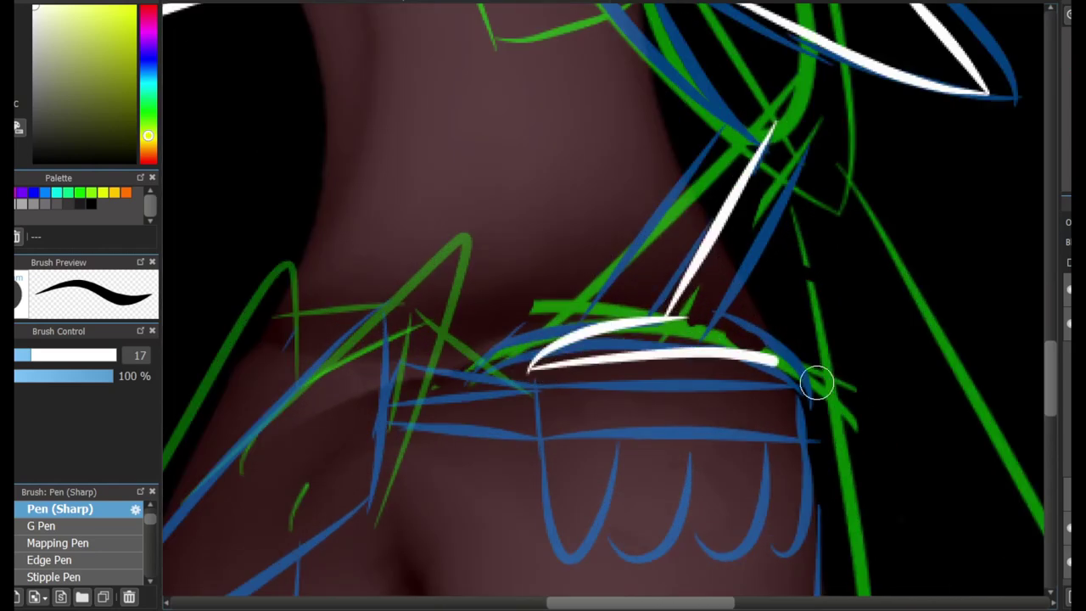
{"action": "key", "text": "ctrl+z"}
Ink a rectangular band below the shoulder pad with a row of four rounded feathers hanging from it
{"action": "mouse_move", "coordinate": [539, 386]}
{"action": "left_mouse_down"}
{"action": "mouse_move", "coordinate": [804, 382]}
{"action": "mouse_move", "coordinate": [539, 384]}
{"action": "left_mouse_up"}
{"action": "mouse_move", "coordinate": [545, 443]}
{"action": "left_mouse_down"}
{"action": "mouse_move", "coordinate": [622, 492]}
{"action": "mouse_move", "coordinate": [750, 485]}
{"action": "left_mouse_up"}
{"action": "key", "text": "ctrl+z"}
{"action": "key", "text": "ctrl+z"}
{"action": "left_click_drag", "start_coordinate": [806, 445], "coordinate": [810, 561]}
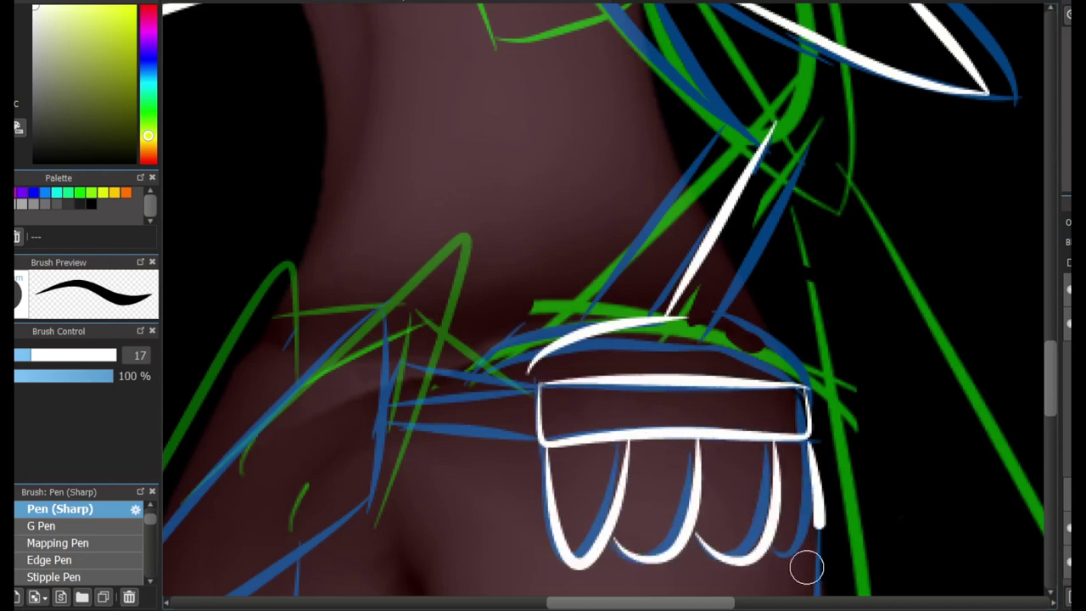
Ink a second slanted line parallel to the first behind the neck and the rear curve of the shoulder pad
{"action": "left_click_drag", "start_coordinate": [818, 129], "coordinate": [729, 327]}
{"action": "left_click_drag", "start_coordinate": [745, 159], "coordinate": [819, 143]}
{"action": "key", "text": "ctrl+z"}
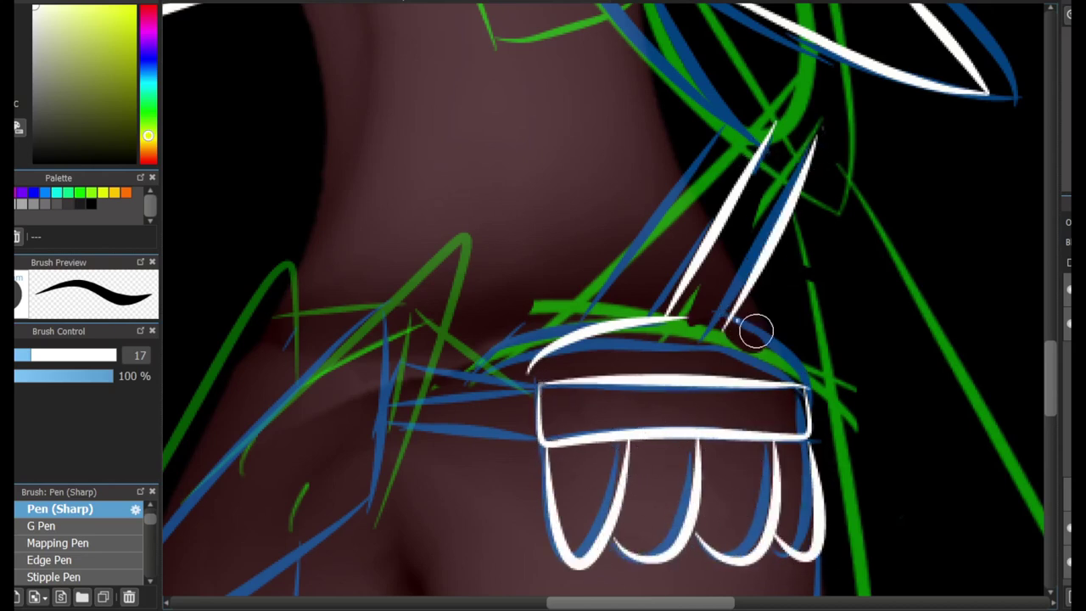
{"action": "mouse_move", "coordinate": [735, 321]}
{"action": "left_mouse_down"}
{"action": "mouse_move", "coordinate": [791, 350]}
{"action": "mouse_move", "coordinate": [816, 392]}
{"action": "left_mouse_up"}
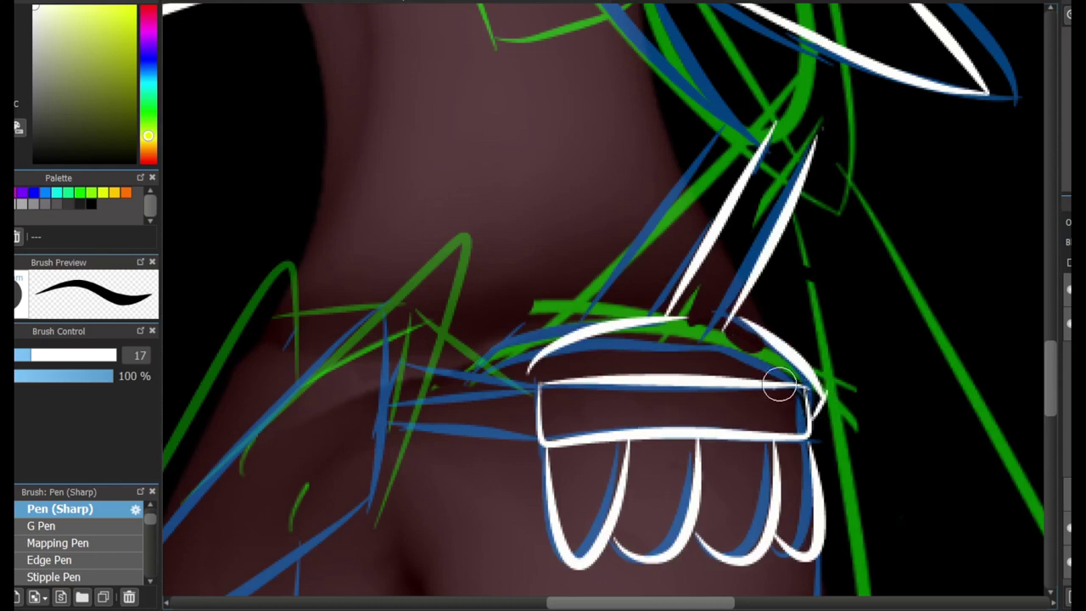
Ink the shoulder pad's curved lower edge and clean up the line ends where the slanted strip meets the pad
{"action": "left_click_drag", "start_coordinate": [519, 368], "coordinate": [781, 376]}
{"action": "key", "text": "ctrl+z"}
{"action": "left_click_drag", "start_coordinate": [528, 368], "coordinate": [812, 387]}
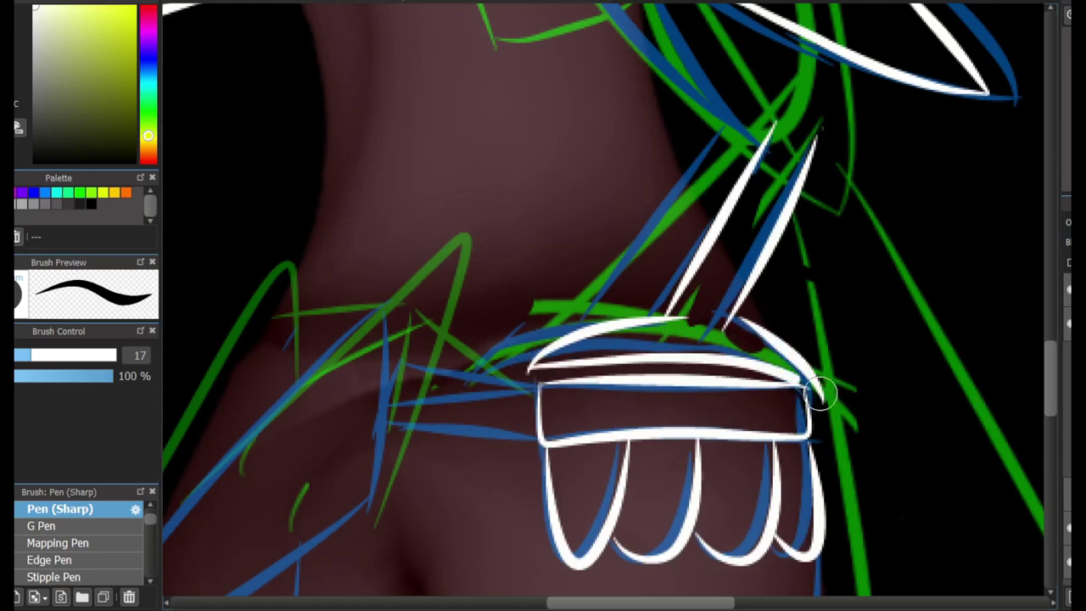
{"action": "scroll", "coordinate": [731, 332], "scroll_direction": "up", "scroll_amount": 1}
{"action": "key", "text": "e"}
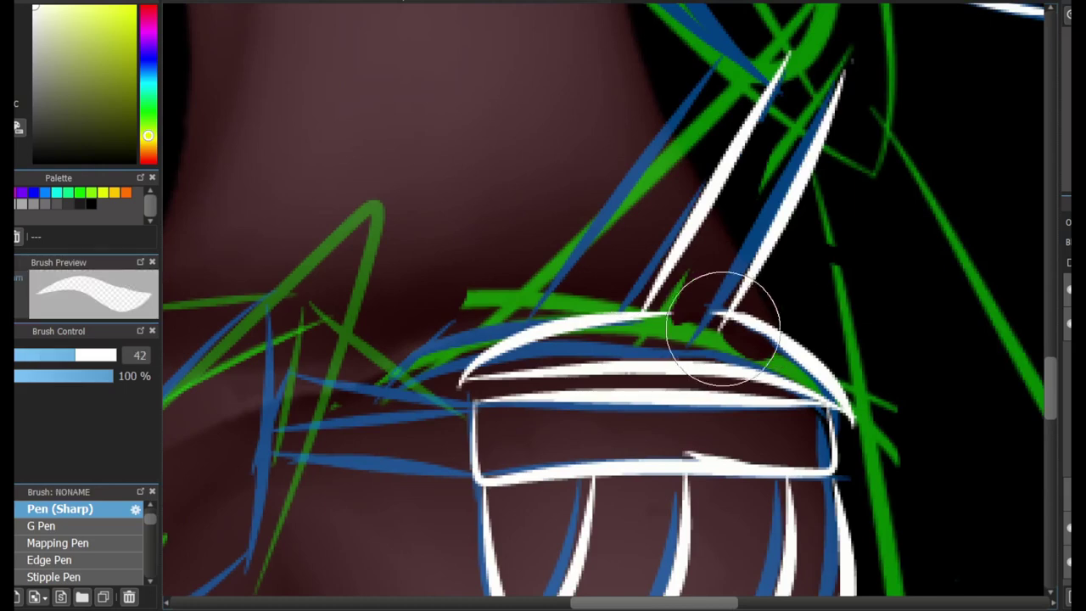
{"action": "left_click_drag", "start_coordinate": [718, 320], "coordinate": [754, 343]}
{"action": "key", "text": "b"}
Ink the lower face profile in white from the nose to the chin and back along the jaw
{"action": "scroll", "coordinate": [667, 432], "scroll_direction": "down", "scroll_amount": 2}
{"action": "scroll", "coordinate": [666, 431], "scroll_direction": "left", "scroll_amount": 3}
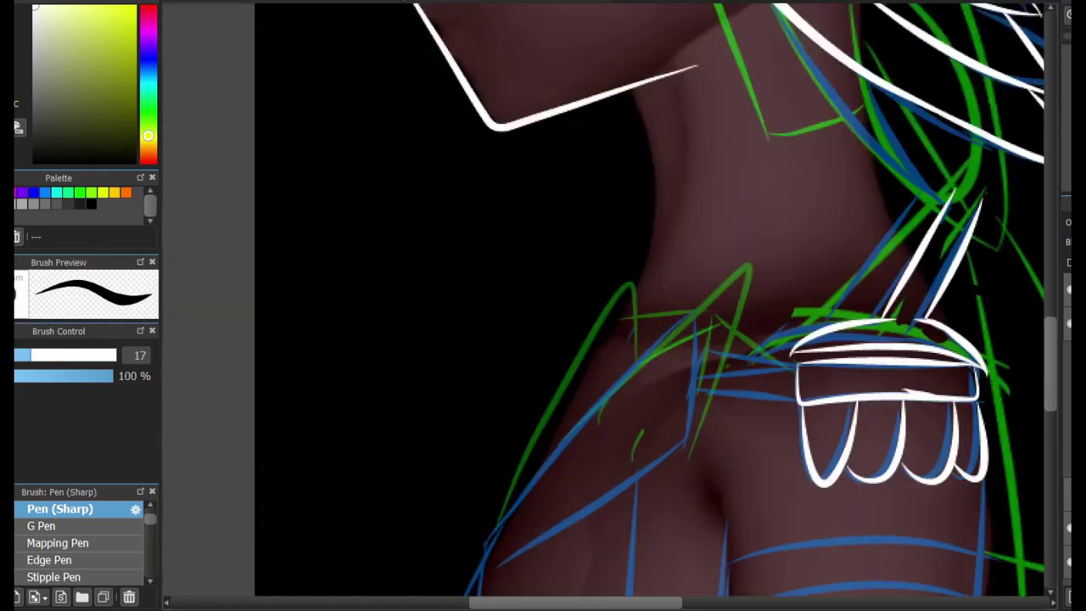
{"action": "scroll", "coordinate": [722, 240], "scroll_direction": "right", "scroll_amount": 3}
Ink the large pointed collar lapel on the chest and the front torso edge running down from its lower tip
{"action": "scroll", "coordinate": [554, 160], "scroll_direction": "down", "scroll_amount": 3}
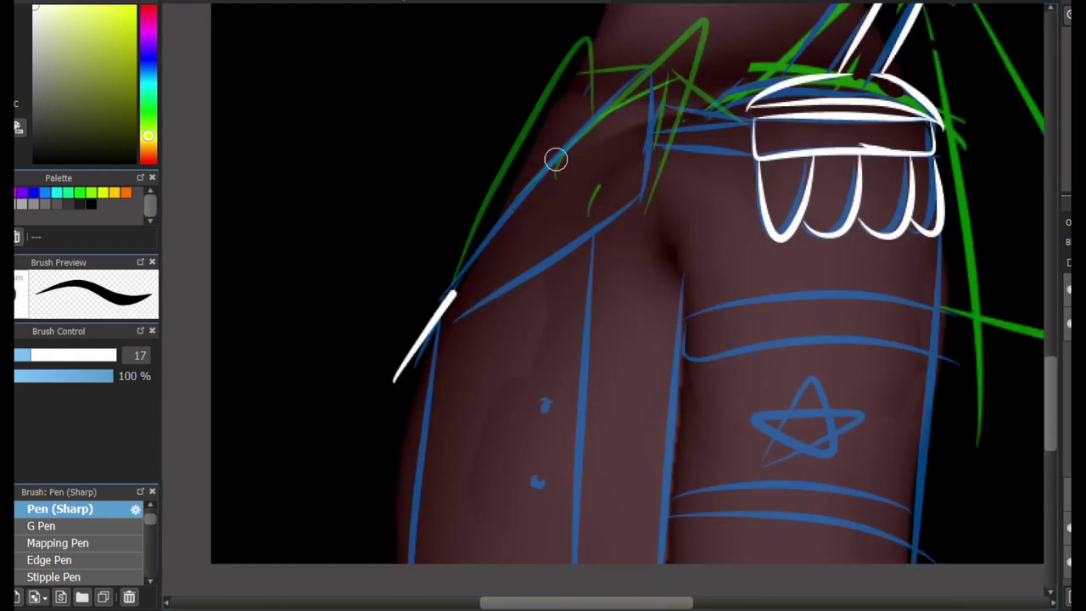
{"action": "mouse_move", "coordinate": [400, 368]}
{"action": "left_mouse_down"}
{"action": "mouse_move", "coordinate": [630, 271]}
{"action": "mouse_move", "coordinate": [398, 370]}
{"action": "mouse_move", "coordinate": [400, 565]}
{"action": "left_mouse_up"}
{"action": "key", "text": "ctrl+z"}
{"action": "scroll", "coordinate": [606, 285], "scroll_direction": "up", "scroll_amount": 3}
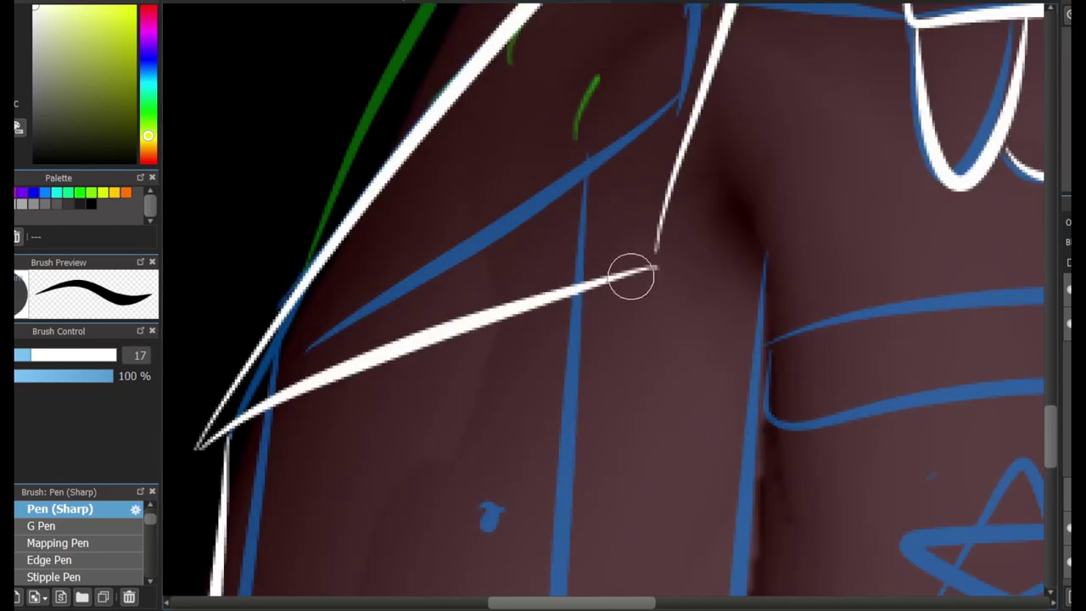
{"action": "scroll", "coordinate": [653, 266], "scroll_direction": "down", "scroll_amount": 4}
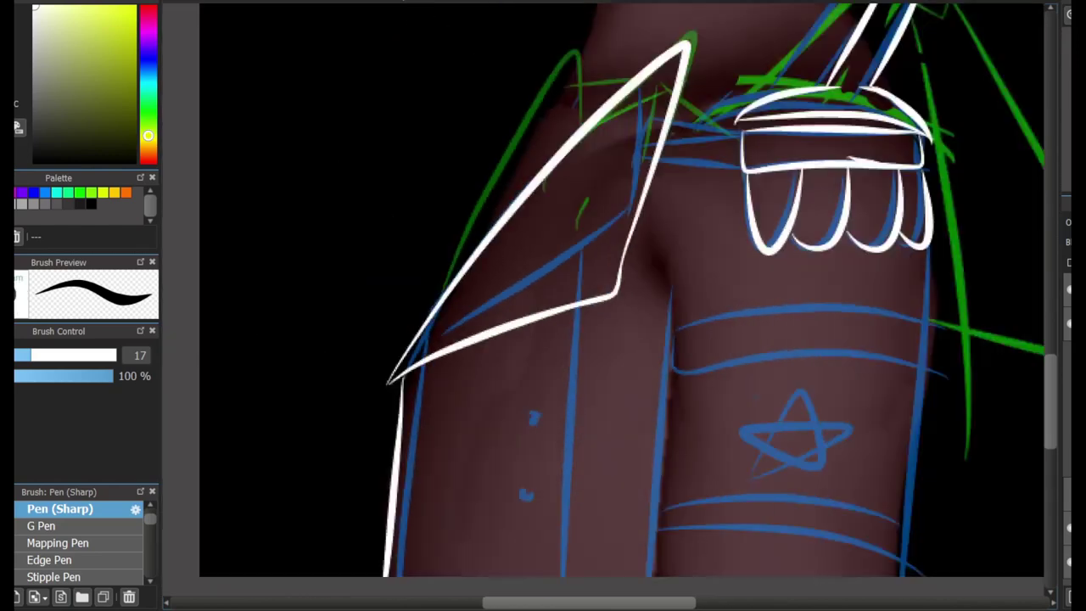
Ink the front and back edges of the upper arm down to the end of the canvas
{"action": "left_click_drag", "start_coordinate": [643, 324], "coordinate": [636, 551]}
{"action": "mouse_move", "coordinate": [848, 311]}
{"action": "left_mouse_down"}
{"action": "mouse_move", "coordinate": [816, 439]}
{"action": "mouse_move", "coordinate": [814, 555]}
{"action": "left_mouse_up"}
{"action": "scroll", "coordinate": [812, 577], "scroll_direction": "up", "scroll_amount": 5}
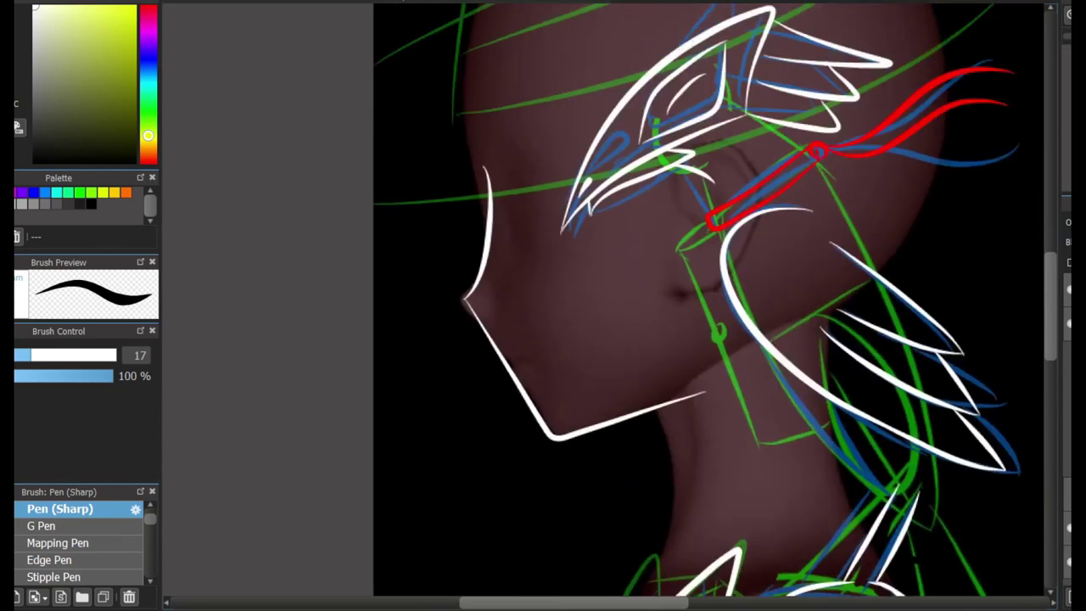
Ink the narrower pointed flap of the far collar side in front of the large lapel
{"action": "scroll", "coordinate": [575, 359], "scroll_direction": "down", "scroll_amount": 3}
{"action": "scroll", "coordinate": [676, 175], "scroll_direction": "up", "scroll_amount": 4}
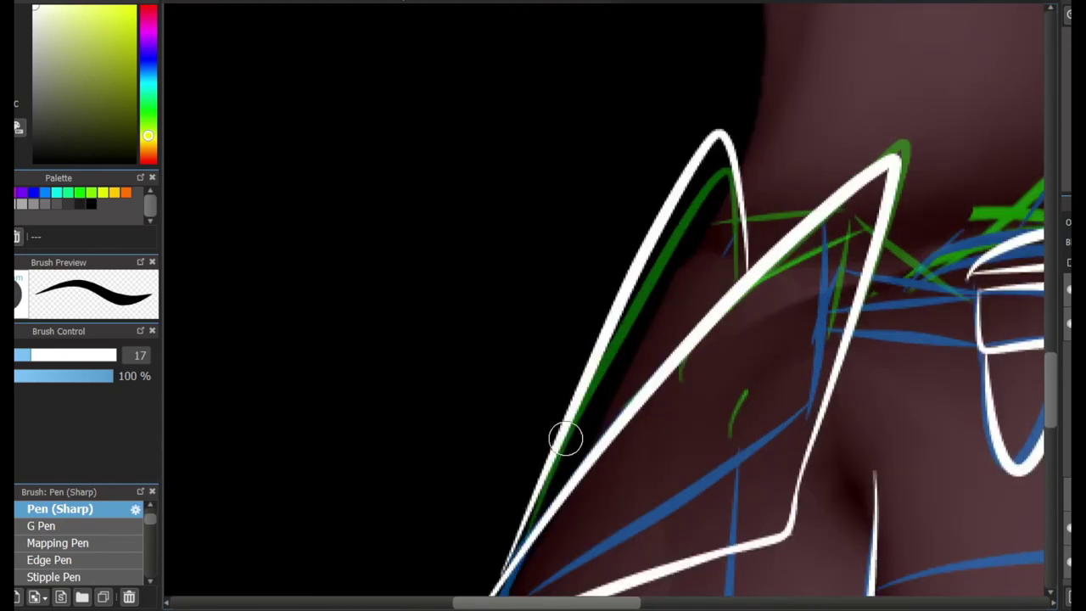
{"action": "key", "text": "ctrl+z"}
{"action": "left_click_drag", "start_coordinate": [498, 585], "coordinate": [721, 282]}
{"action": "scroll", "coordinate": [622, 368], "scroll_direction": "down", "scroll_amount": 3}
{"action": "scroll", "coordinate": [835, 389], "scroll_direction": "up", "scroll_amount": 3}
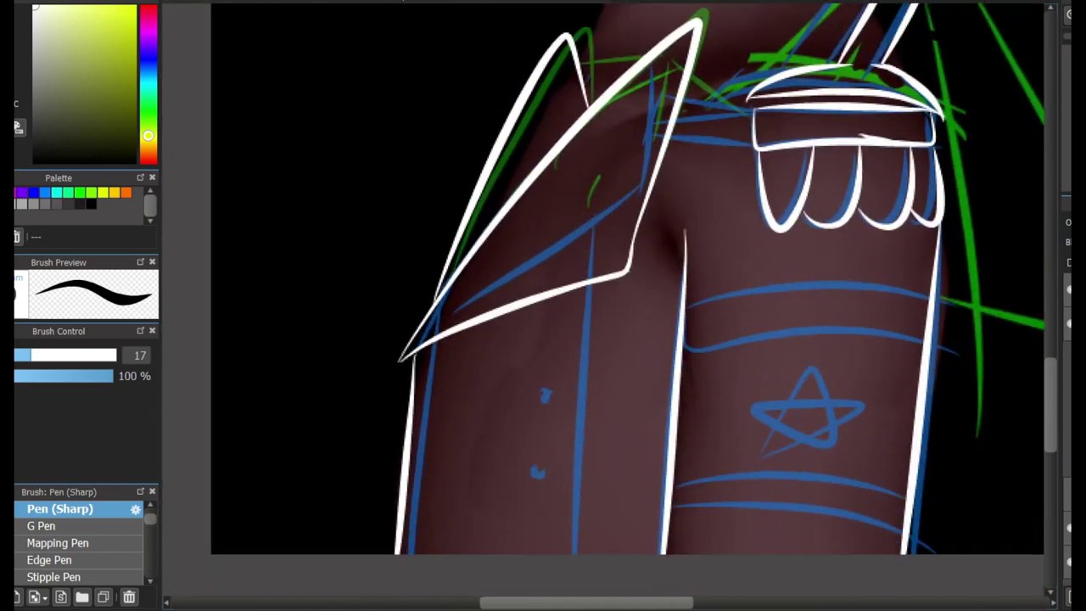
Extend the two edges of the shoulder band across to the lapel and erase the stray mark on the band's lower edge
{"action": "left_click_drag", "start_coordinate": [768, 265], "coordinate": [698, 260]}
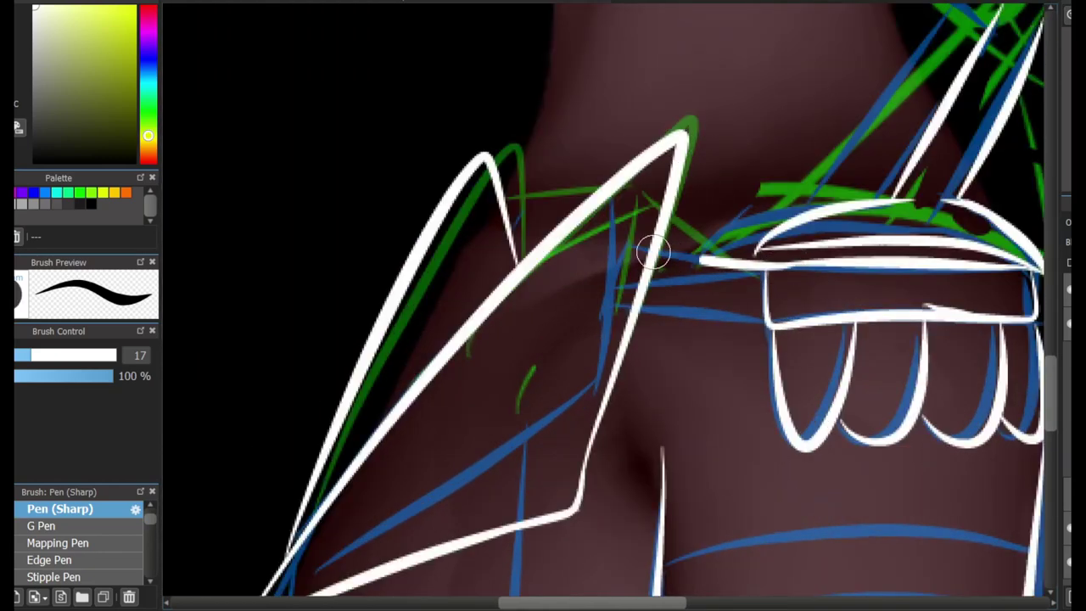
{"action": "scroll", "coordinate": [751, 317], "scroll_direction": "left", "scroll_amount": 5}
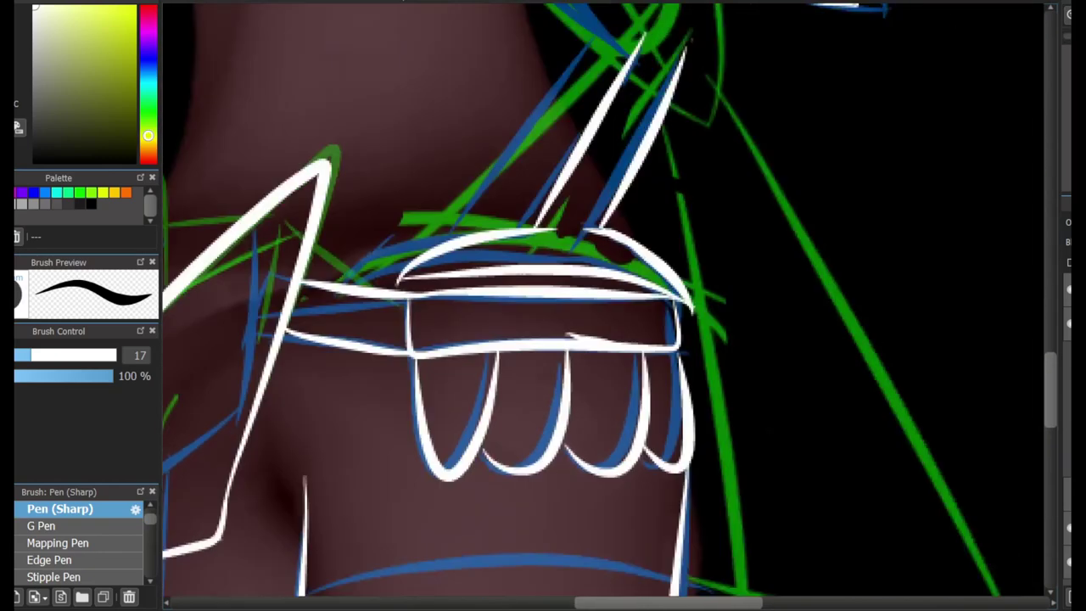
{"action": "scroll", "coordinate": [865, 213], "scroll_direction": "right", "scroll_amount": 5}
{"action": "key", "text": "e"}
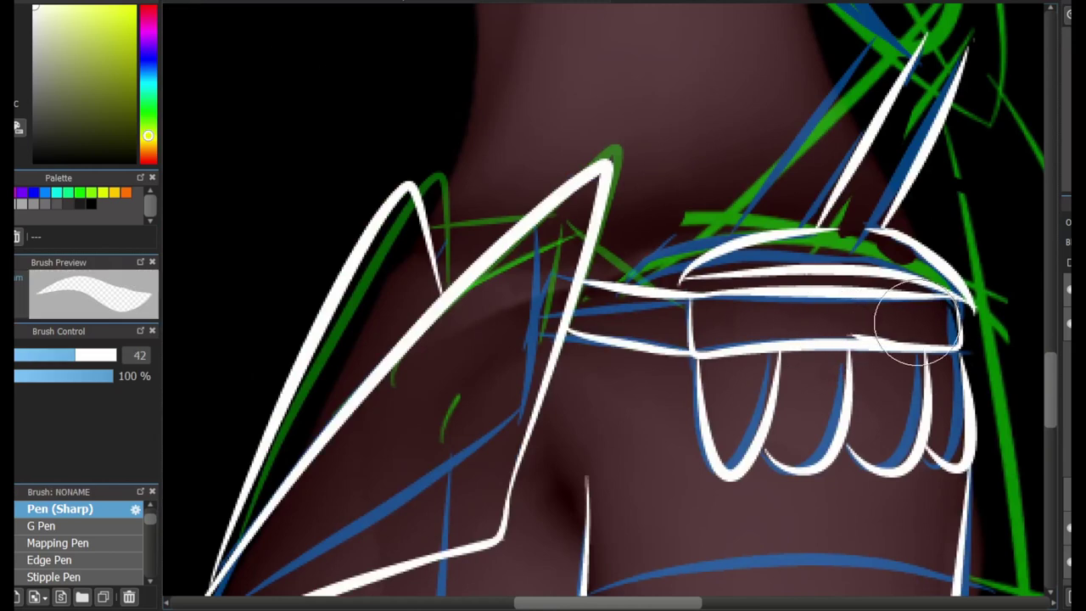
{"action": "key", "text": "n"}
Fade the finished white and red line art so further lines can be inked over it at full strength
{"action": "scroll", "coordinate": [840, 189], "scroll_direction": "down", "scroll_amount": 6}
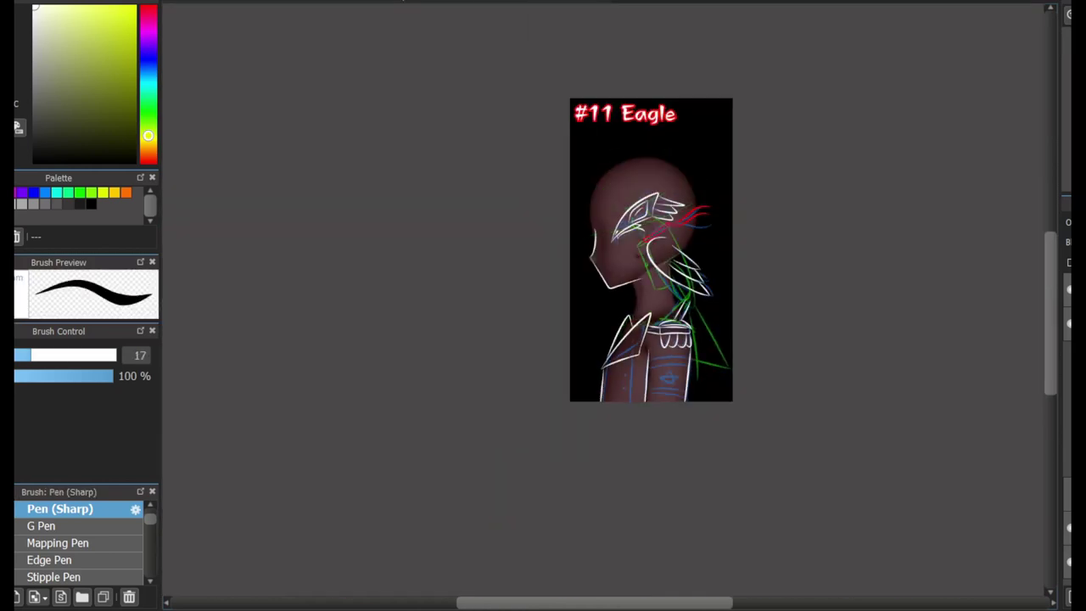
{"action": "scroll", "coordinate": [657, 243], "scroll_direction": "up", "scroll_amount": 3}
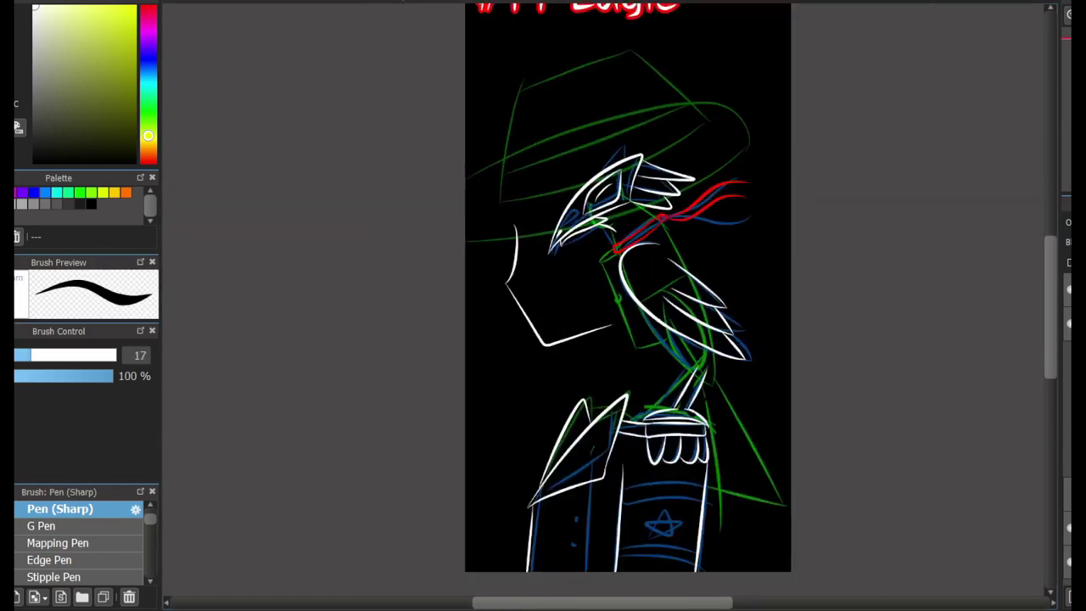
{"action": "scroll", "coordinate": [658, 243], "scroll_direction": "down", "scroll_amount": 1}
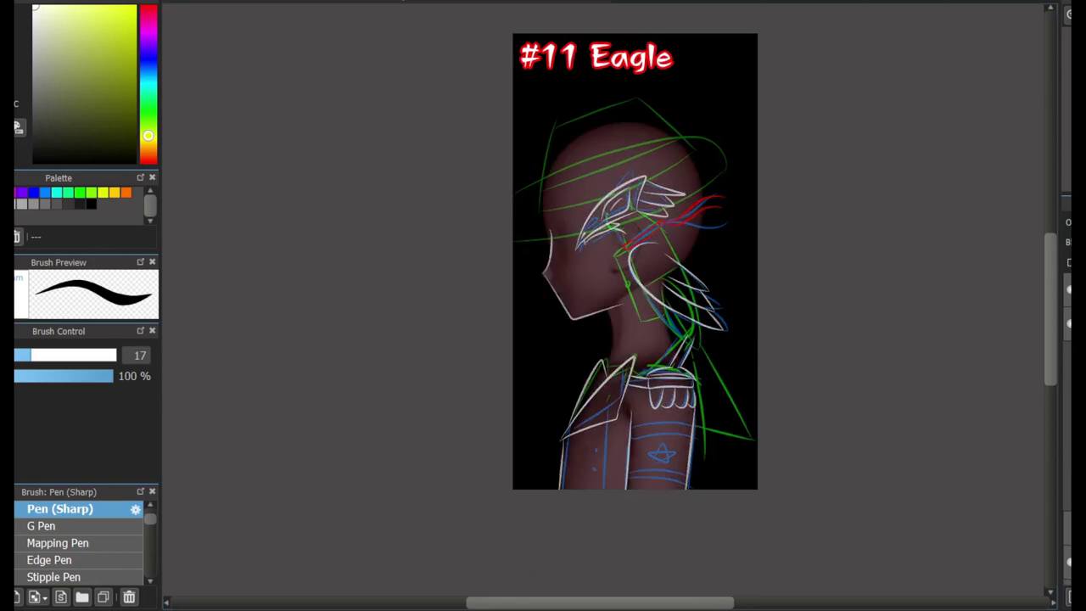
{"action": "scroll", "coordinate": [603, 222], "scroll_direction": "up", "scroll_amount": 1}
{"action": "scroll", "coordinate": [604, 222], "scroll_direction": "up", "scroll_amount": 3}
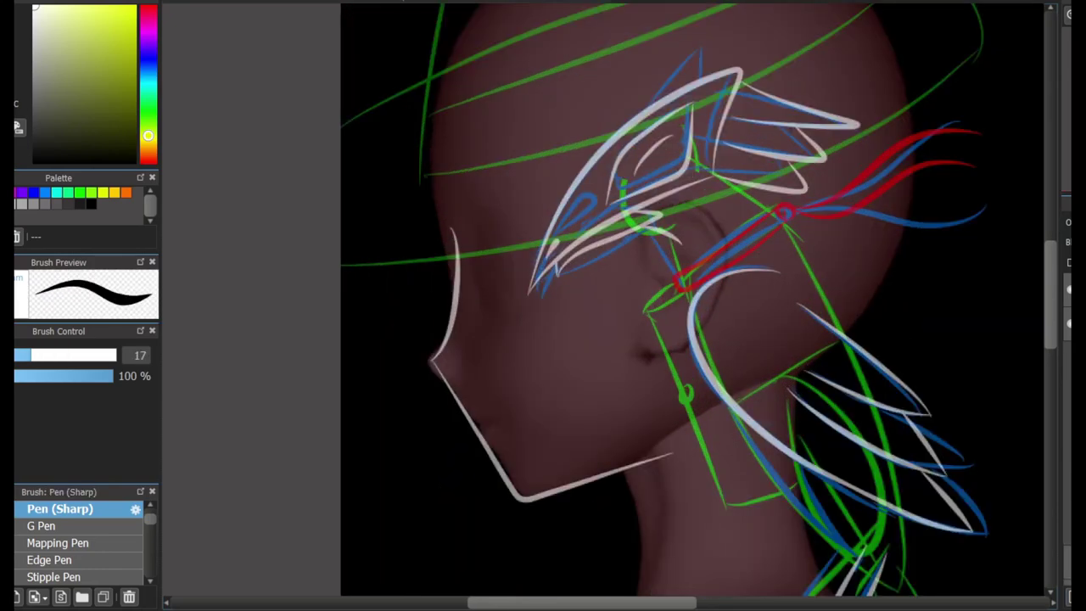
Ink hair edges from the headpiece's rear corner to the strap knot, from the beak to the strap, and down the back of the head
{"action": "scroll", "coordinate": [738, 208], "scroll_direction": "up", "scroll_amount": 4}
{"action": "mouse_move", "coordinate": [636, 157]}
{"action": "left_mouse_down"}
{"action": "mouse_move", "coordinate": [683, 138]}
{"action": "mouse_move", "coordinate": [840, 239]}
{"action": "left_mouse_up"}
{"action": "left_click_drag", "start_coordinate": [536, 284], "coordinate": [601, 418]}
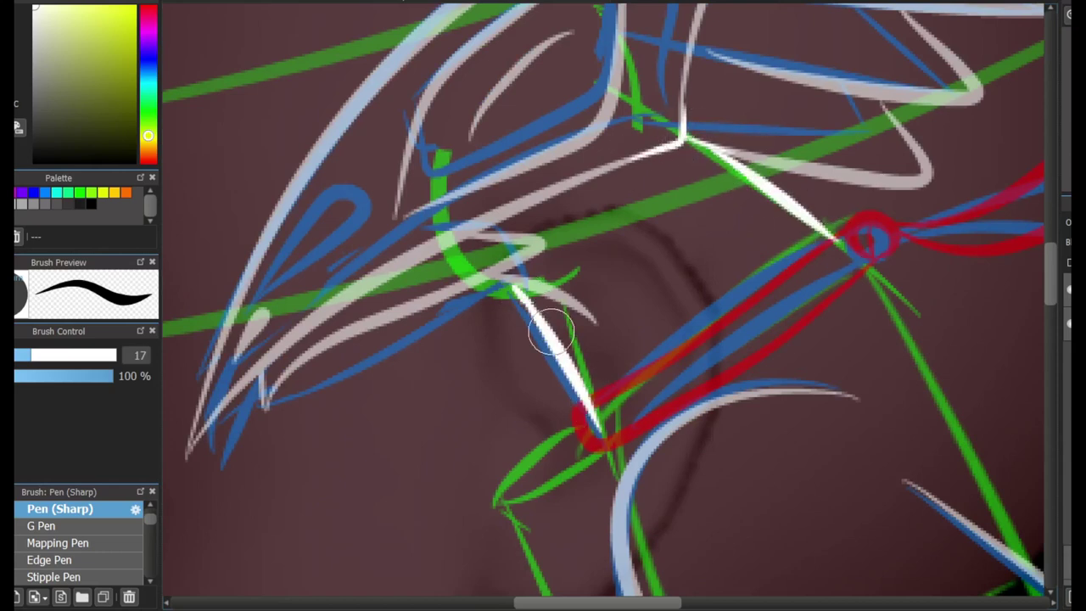
{"action": "left_click_drag", "start_coordinate": [1035, 577], "coordinate": [863, 286]}
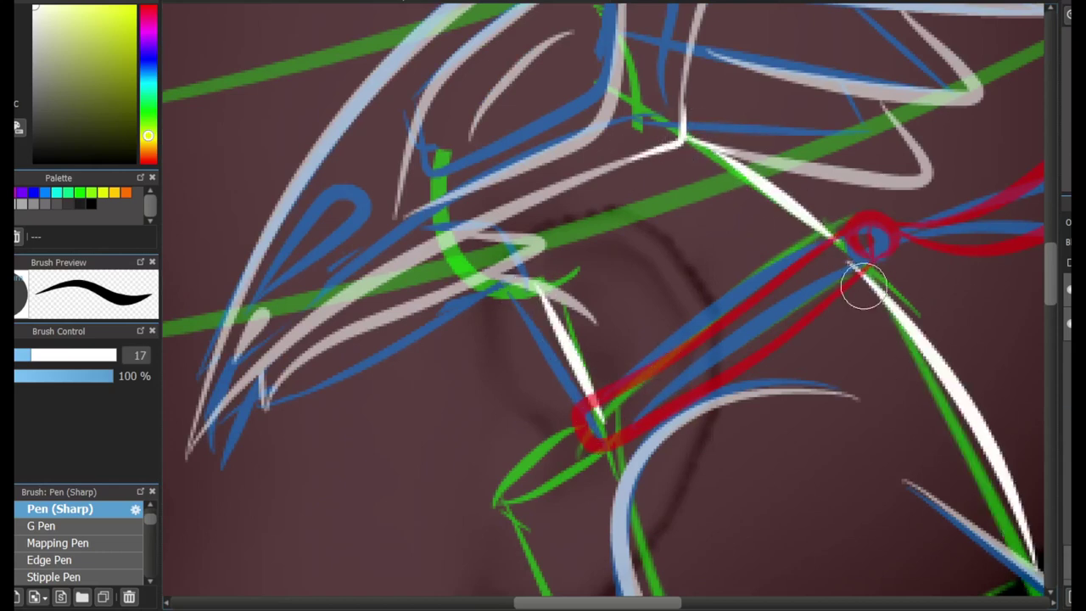
{"action": "key", "text": "ctrl+z"}
{"action": "left_click_drag", "start_coordinate": [1035, 586], "coordinate": [883, 301]}
Ink a small leaf-shaped loop below the front end of the red strap
{"action": "scroll", "coordinate": [882, 301], "scroll_direction": "down", "scroll_amount": 3}
{"action": "scroll", "coordinate": [557, 230], "scroll_direction": "down", "scroll_amount": 2}
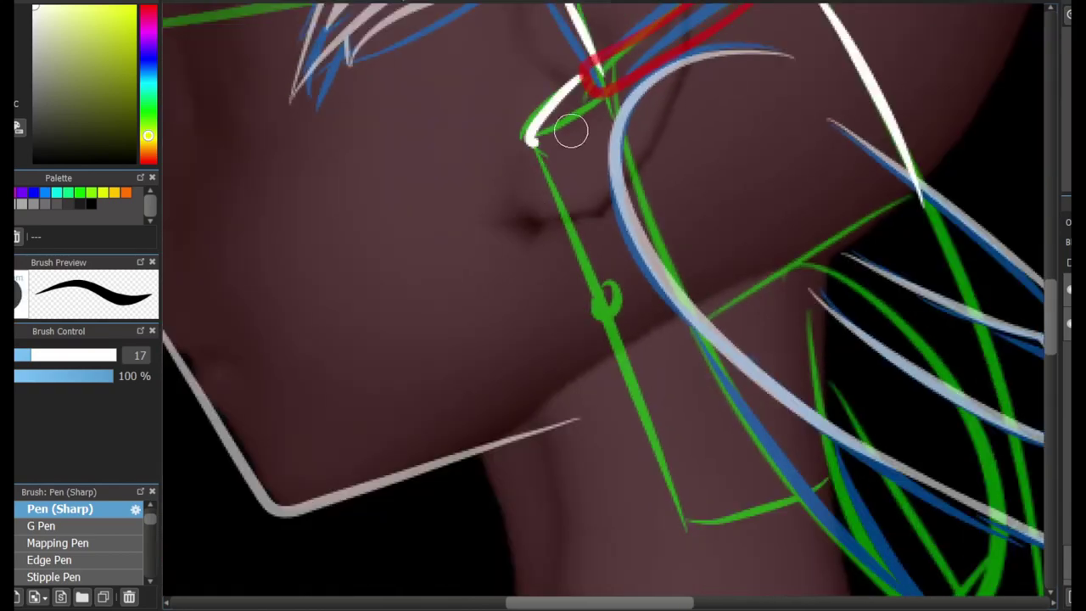
{"action": "mouse_move", "coordinate": [526, 128]}
{"action": "left_mouse_down"}
{"action": "mouse_move", "coordinate": [536, 175]}
{"action": "mouse_move", "coordinate": [766, 504]}
{"action": "left_mouse_up"}
{"action": "key", "text": "ctrl+z"}
Ink the curved hair edges that emerge below the lowest feather and converge behind the neck
{"action": "scroll", "coordinate": [766, 504], "scroll_direction": "down", "scroll_amount": 3}
{"action": "scroll", "coordinate": [602, 305], "scroll_direction": "down", "scroll_amount": 3}
{"action": "scroll", "coordinate": [602, 305], "scroll_direction": "up", "scroll_amount": 2}
{"action": "left_click_drag", "start_coordinate": [632, 193], "coordinate": [743, 380]}
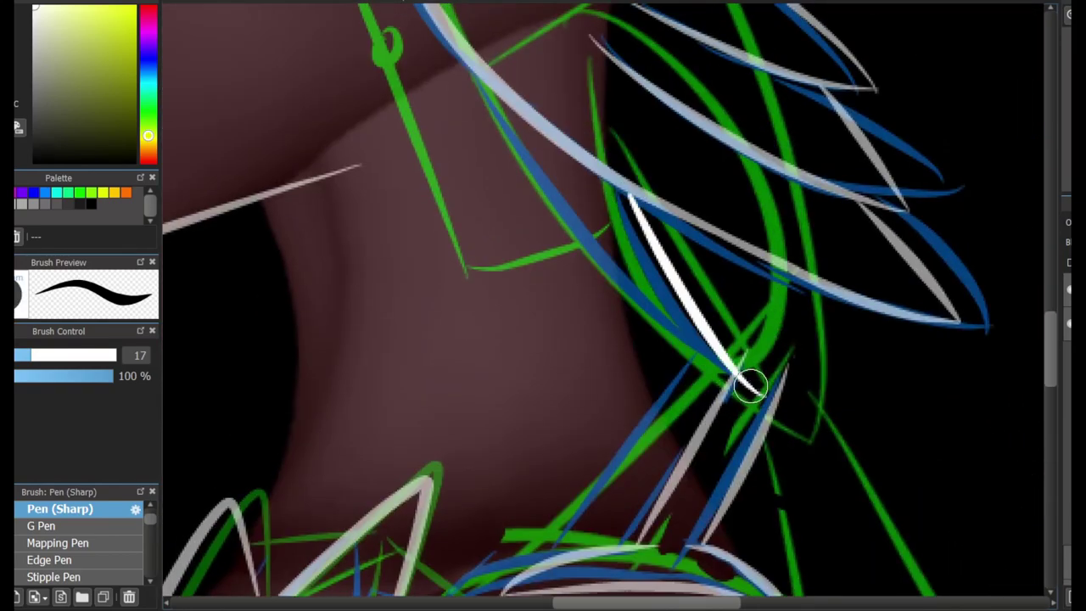
{"action": "left_click_drag", "start_coordinate": [817, 259], "coordinate": [793, 386]}
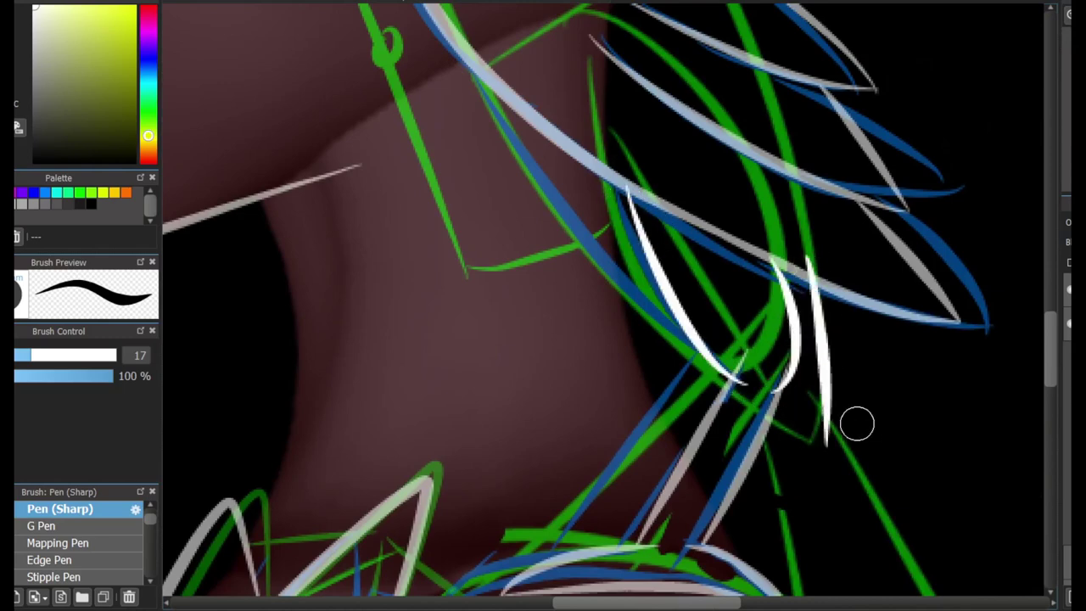
Ink the two long edges of the hair tail behind the shoulder and close its end with a curved edge
{"action": "scroll", "coordinate": [611, 291], "scroll_direction": "down", "scroll_amount": 3}
{"action": "mouse_move", "coordinate": [603, 217]}
{"action": "left_mouse_down"}
{"action": "mouse_move", "coordinate": [768, 552]}
{"action": "mouse_move", "coordinate": [747, 528]}
{"action": "mouse_move", "coordinate": [630, 495]}
{"action": "mouse_move", "coordinate": [582, 274]}
{"action": "left_mouse_up"}
{"action": "scroll", "coordinate": [588, 276], "scroll_direction": "up", "scroll_amount": 2}
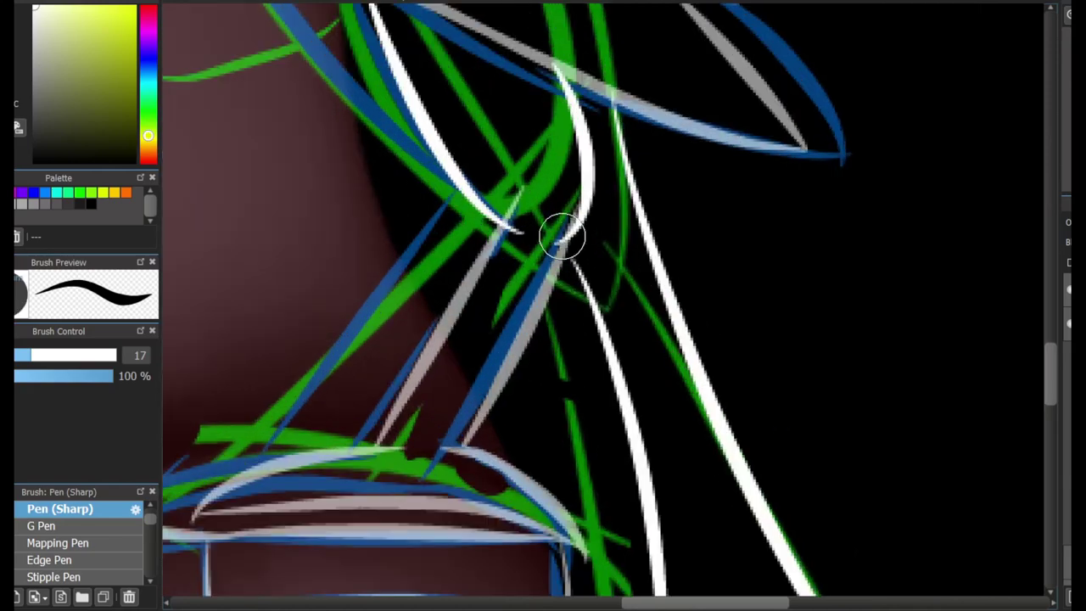
{"action": "scroll", "coordinate": [727, 404], "scroll_direction": "down", "scroll_amount": 4}
{"action": "key", "text": "bracketright"}
{"action": "key", "text": "bracketright"}
{"action": "key", "text": "bracketright"}
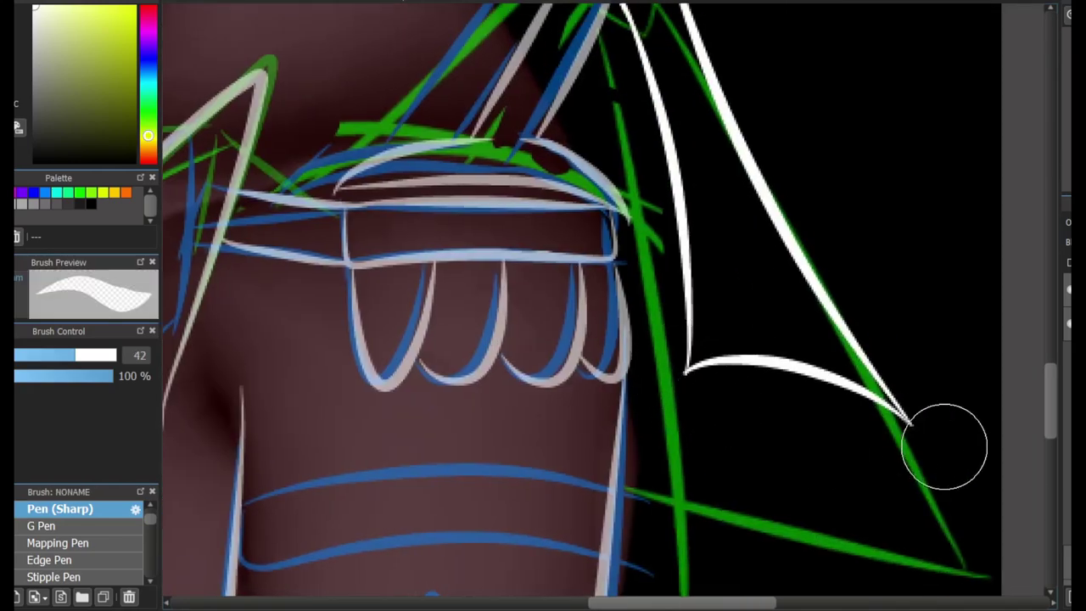
{"action": "left_click", "coordinate": [59, 508]}
Ink the long hair edge down the back of the neck, a short hooked curve at its end, and a slanted line to the shoulder pad
{"action": "scroll", "coordinate": [594, 306], "scroll_direction": "up", "scroll_amount": 5}
{"action": "scroll", "coordinate": [594, 305], "scroll_direction": "up", "scroll_amount": 3}
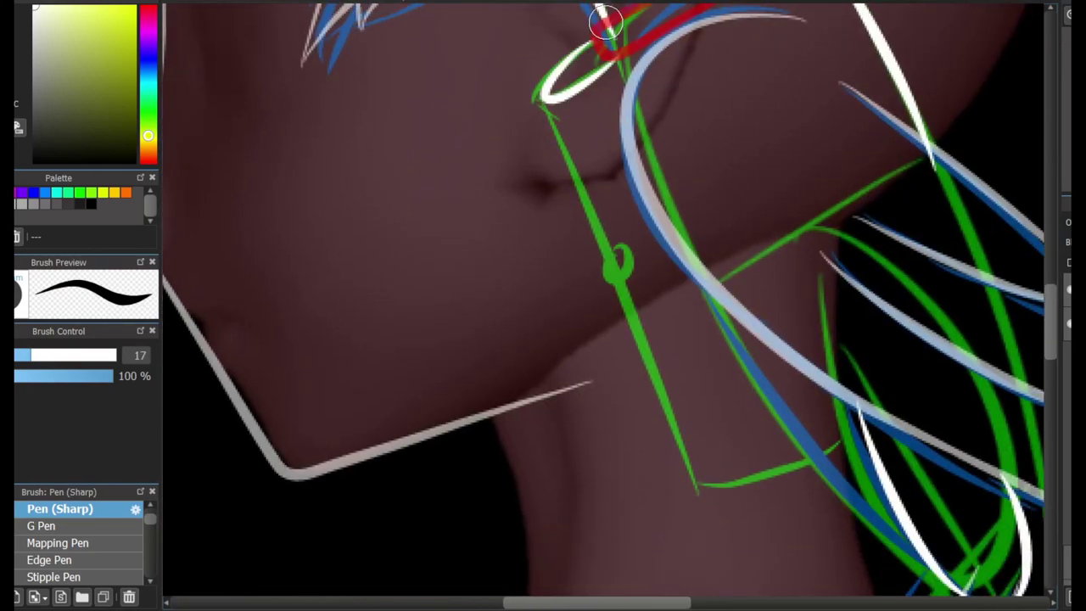
{"action": "scroll", "coordinate": [862, 492], "scroll_direction": "down", "scroll_amount": 6}
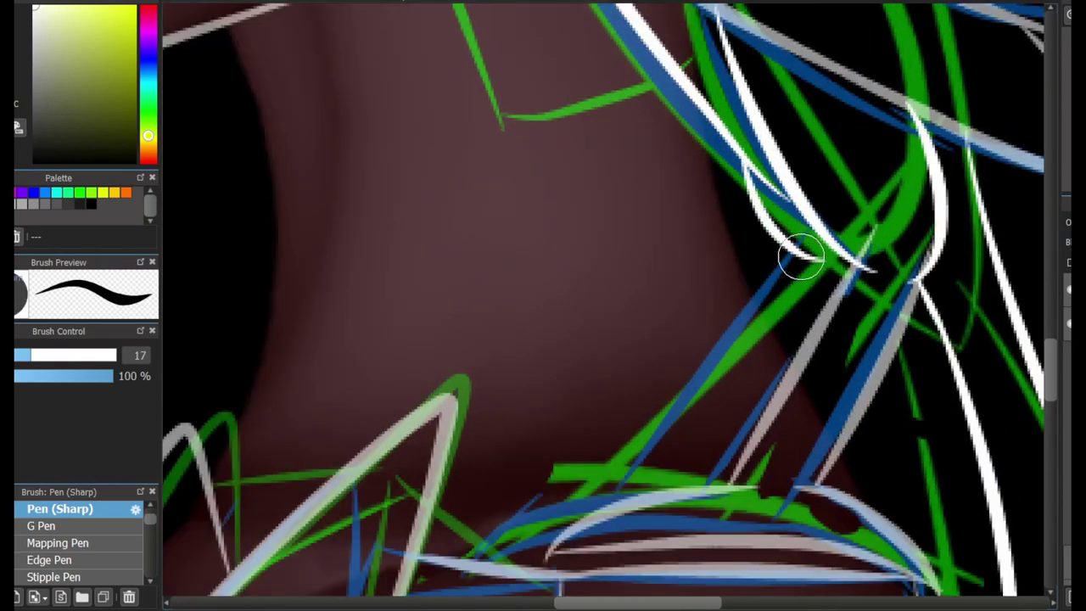
{"action": "left_click_drag", "start_coordinate": [801, 257], "coordinate": [683, 491]}
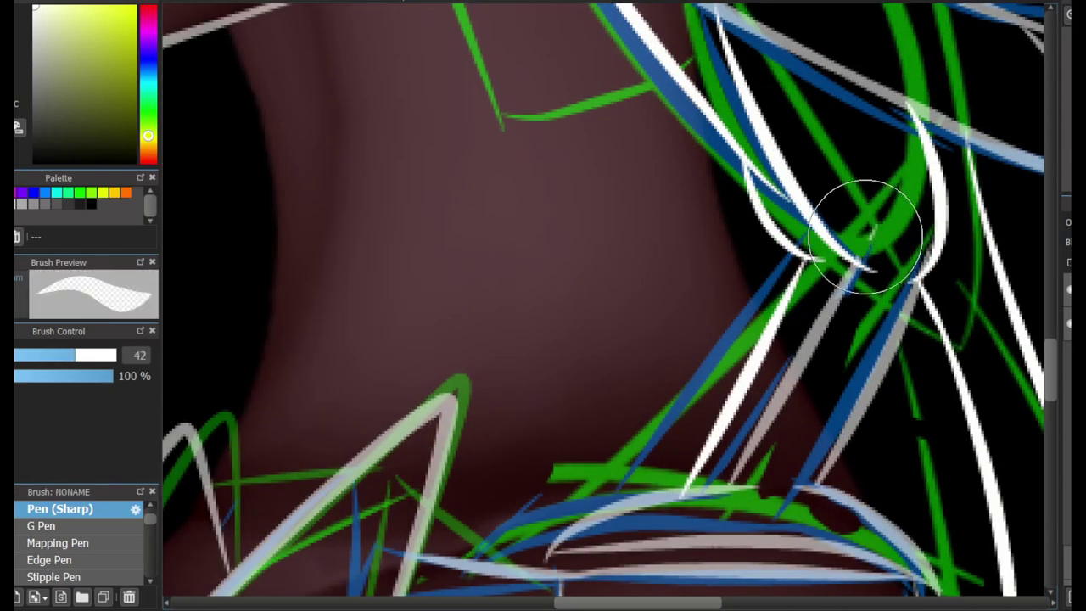
Erase the stretch of the white throat line that crosses the front edge of the eagle's wing
{"action": "scroll", "coordinate": [501, 364], "scroll_direction": "up", "scroll_amount": 10}
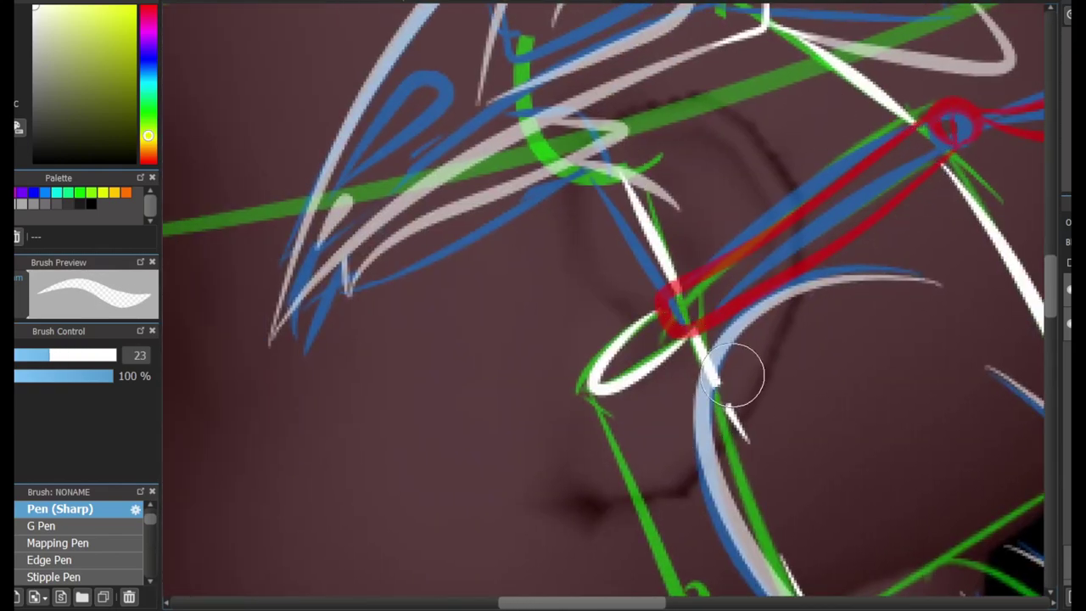
{"action": "scroll", "coordinate": [873, 274], "scroll_direction": "down", "scroll_amount": 5}
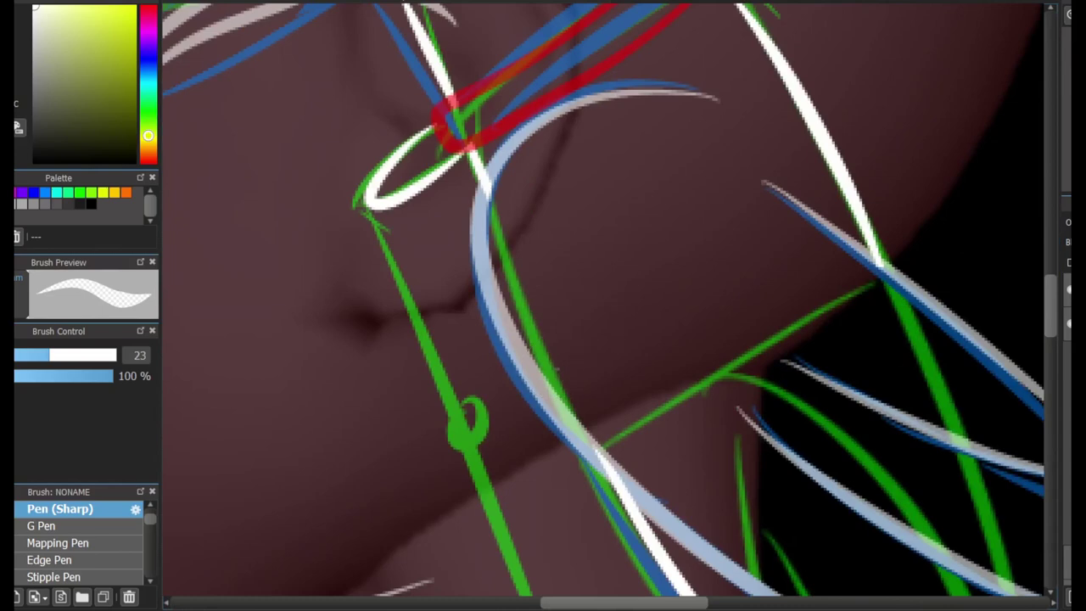
{"action": "scroll", "coordinate": [639, 334], "scroll_direction": "down", "scroll_amount": 5}
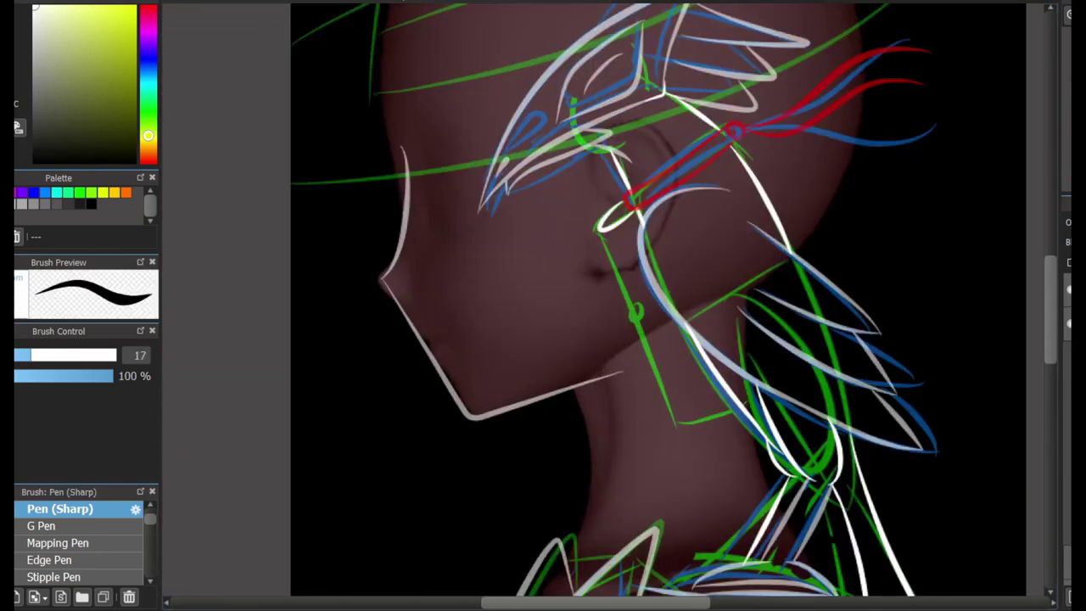
{"action": "scroll", "coordinate": [594, 305], "scroll_direction": "down", "scroll_amount": 3}
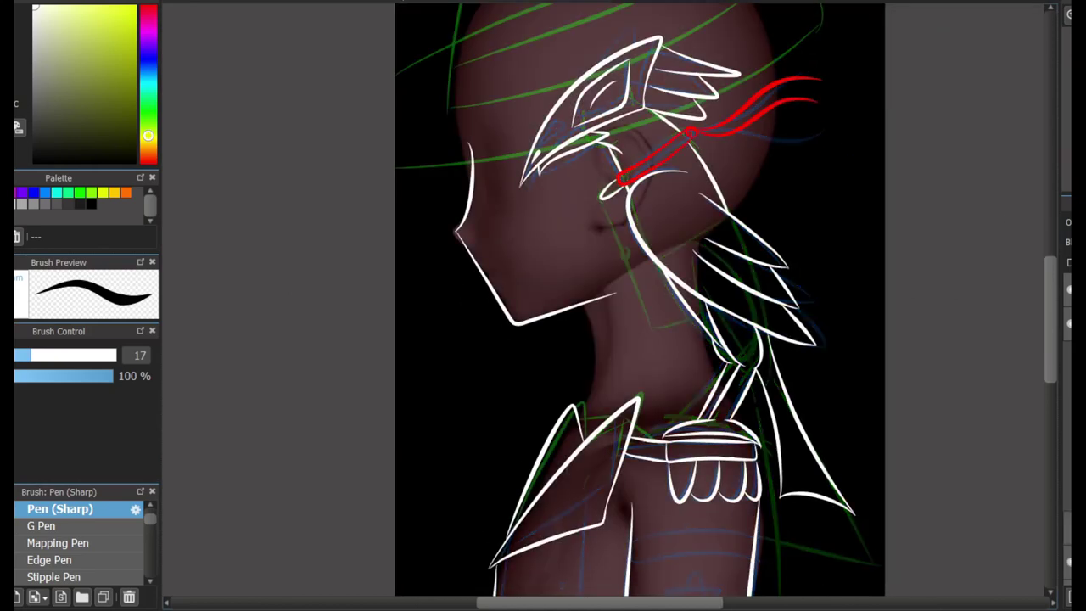
{"action": "scroll", "coordinate": [594, 305], "scroll_direction": "down", "scroll_amount": 4}
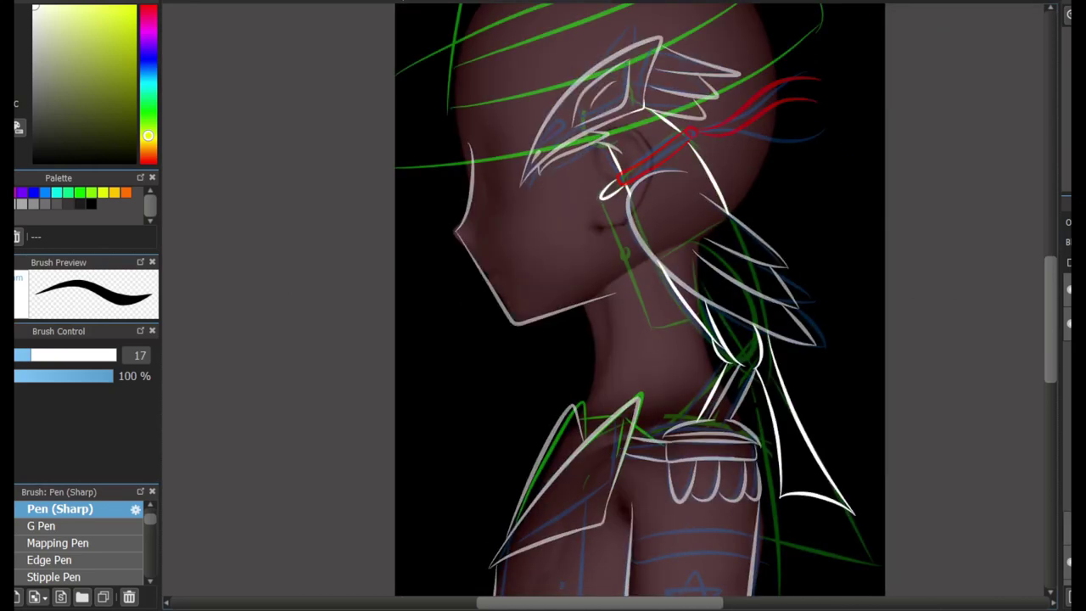
Ink a red slit pupil in the eagle's eye and close the lower edge of the eye with a curved white line
{"action": "scroll", "coordinate": [594, 306], "scroll_direction": "up", "scroll_amount": 10}
{"action": "key", "text": "x"}
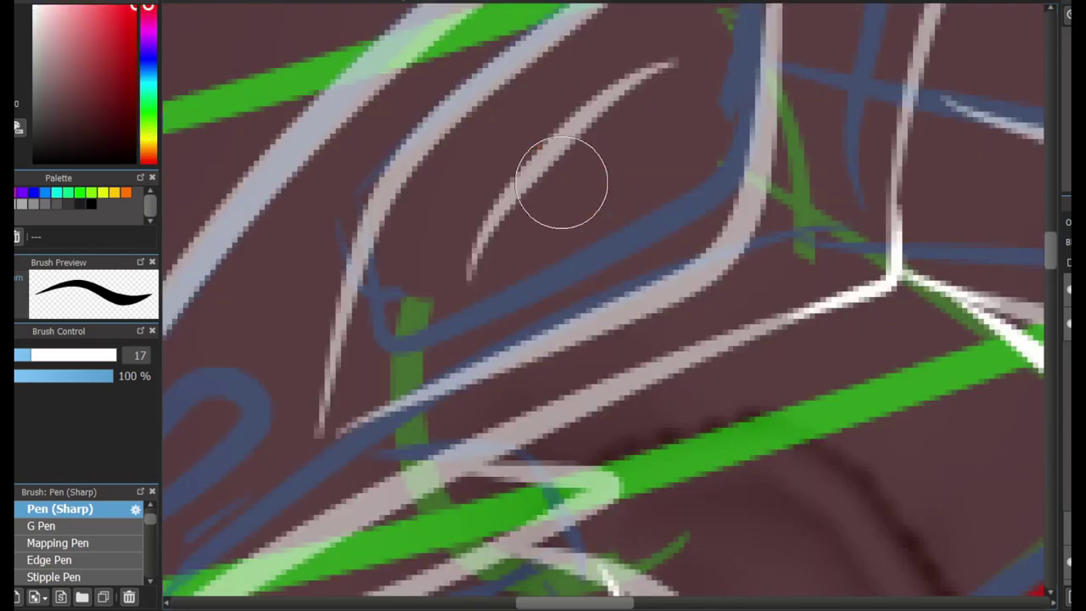
{"action": "mouse_move", "coordinate": [537, 154]}
{"action": "left_mouse_down"}
{"action": "mouse_move", "coordinate": [546, 213]}
{"action": "mouse_move", "coordinate": [592, 204]}
{"action": "left_mouse_up"}
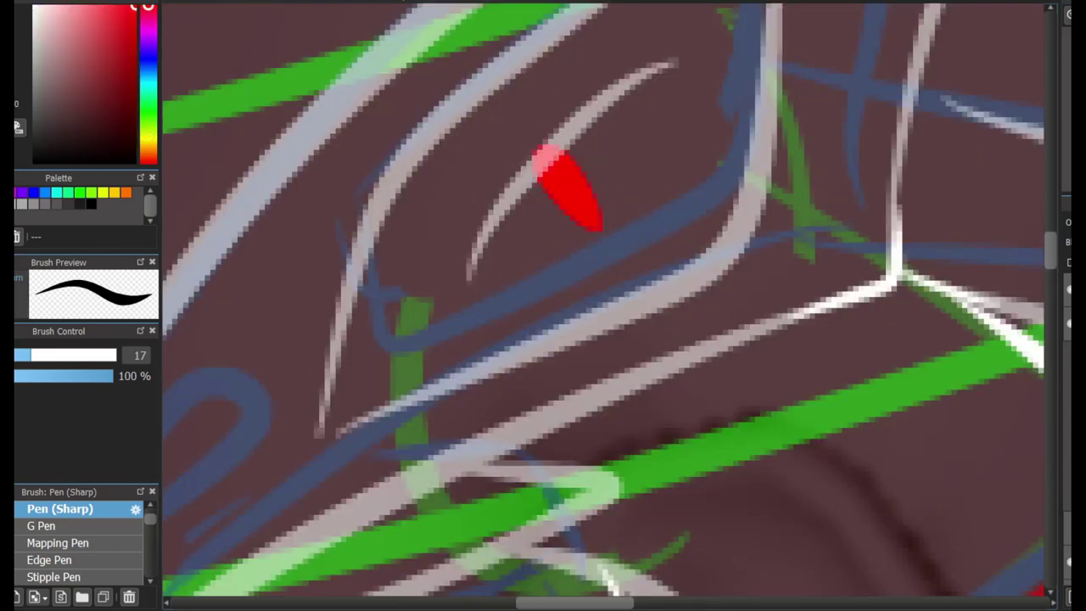
{"action": "key", "text": "x"}
{"action": "mouse_move", "coordinate": [483, 270]}
{"action": "left_mouse_down"}
{"action": "mouse_move", "coordinate": [650, 92]}
{"action": "mouse_move", "coordinate": [642, 116]}
{"action": "left_mouse_up"}
{"action": "key", "text": "ctrl+z"}
{"action": "key", "text": "bracketright"}
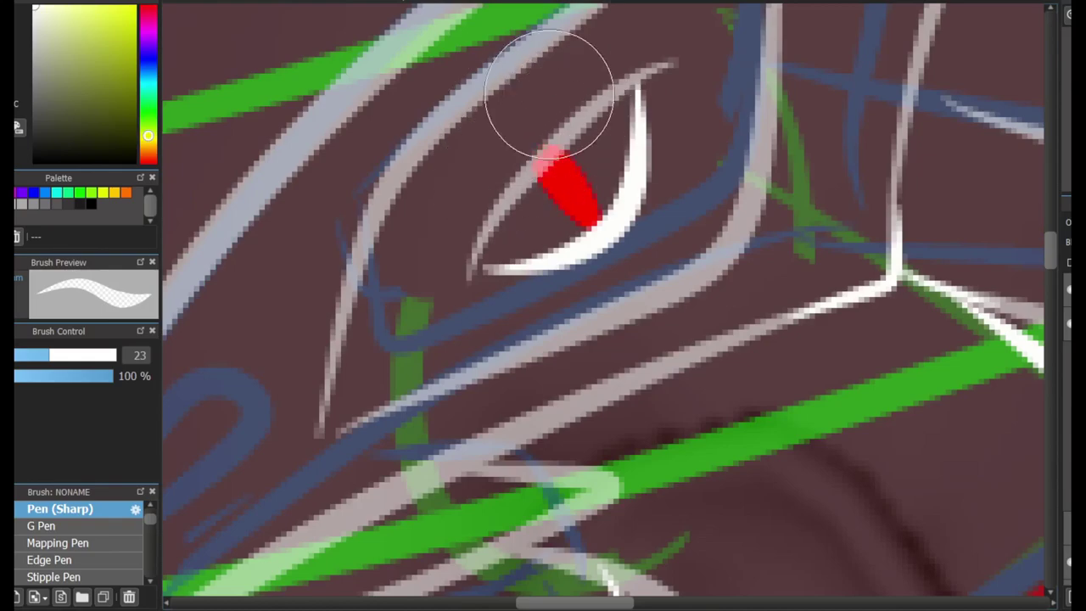
{"action": "scroll", "coordinate": [549, 94], "scroll_direction": "down", "scroll_amount": 5}
{"action": "scroll", "coordinate": [618, 306], "scroll_direction": "down", "scroll_amount": 3}
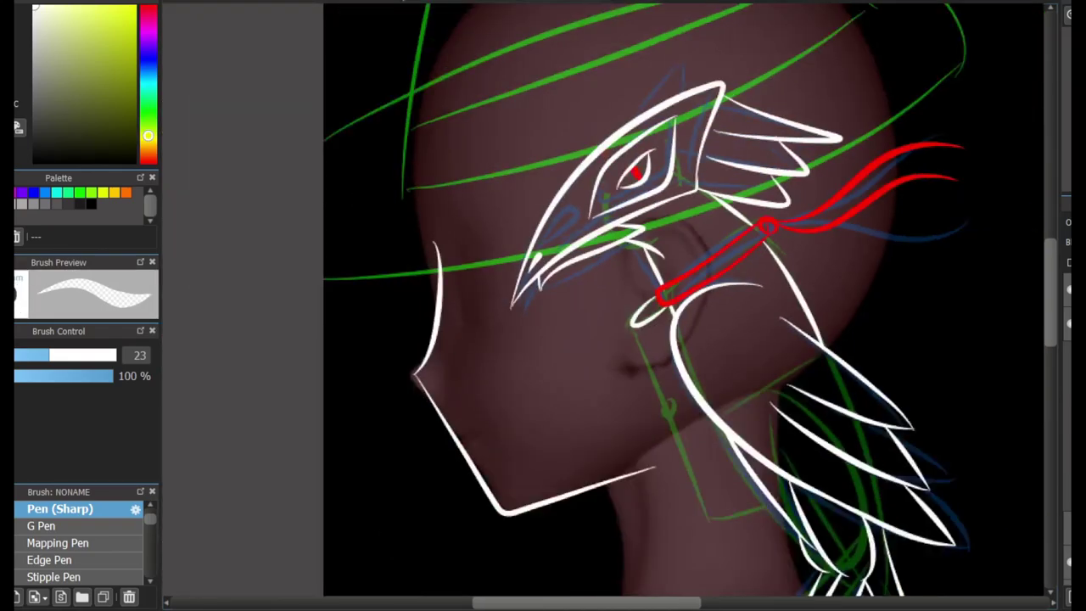
Try inking a long white edge from the small loop down to the wing, with a solid dot on it
{"action": "scroll", "coordinate": [618, 305], "scroll_direction": "up", "scroll_amount": 2}
{"action": "scroll", "coordinate": [618, 305], "scroll_direction": "down", "scroll_amount": 5}
{"action": "scroll", "coordinate": [617, 305], "scroll_direction": "up", "scroll_amount": 5}
{"action": "scroll", "coordinate": [617, 305], "scroll_direction": "down", "scroll_amount": 2}
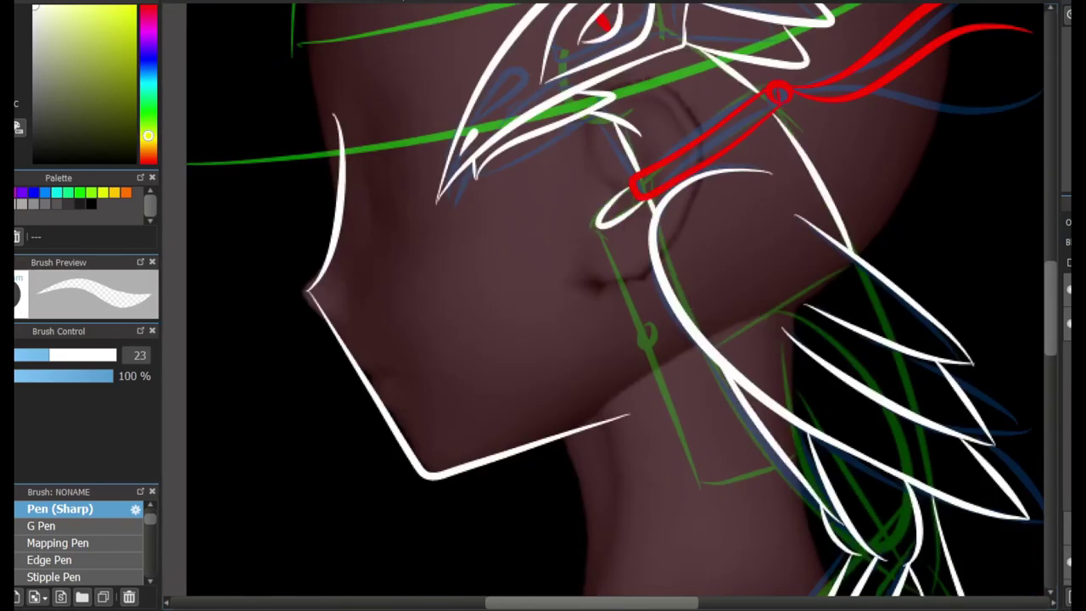
{"action": "scroll", "coordinate": [818, 355], "scroll_direction": "up", "scroll_amount": 3}
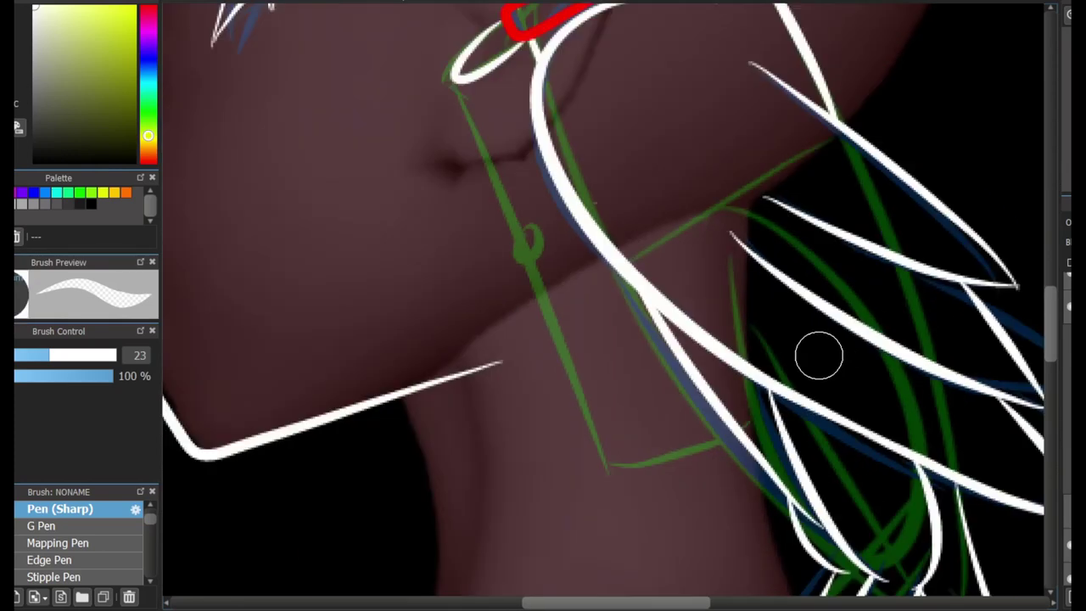
{"action": "left_click_drag", "start_coordinate": [461, 68], "coordinate": [659, 378]}
{"action": "key", "text": "ctrl+z"}
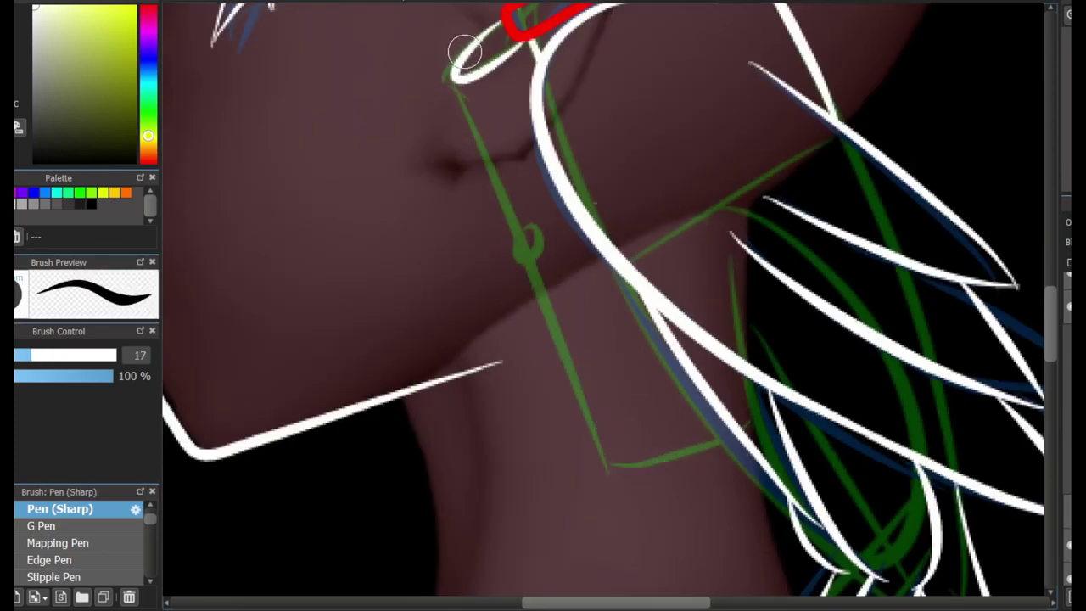
{"action": "mouse_move", "coordinate": [461, 68]}
{"action": "left_mouse_down"}
{"action": "mouse_move", "coordinate": [578, 369]}
{"action": "mouse_move", "coordinate": [670, 393]}
{"action": "left_mouse_up"}
{"action": "left_click", "coordinate": [523, 240]}
{"action": "scroll", "coordinate": [577, 226], "scroll_direction": "down", "scroll_amount": 3}
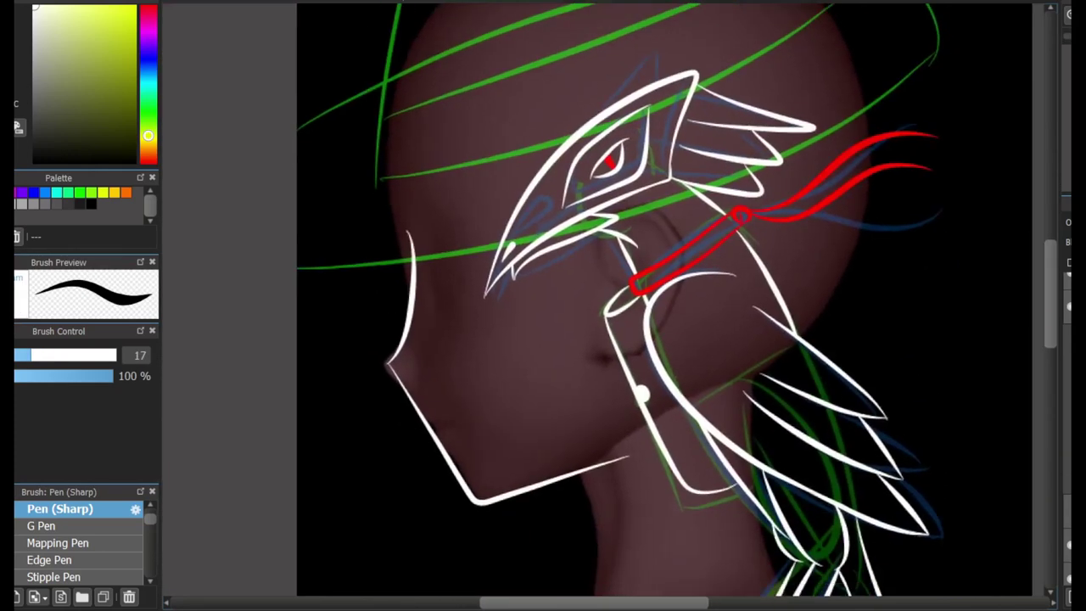
{"action": "scroll", "coordinate": [577, 225], "scroll_direction": "up", "scroll_amount": 1}
{"action": "scroll", "coordinate": [537, 296], "scroll_direction": "up", "scroll_amount": 2}
Redraw the long white edge below the small loop, rounding its lower end up to the wing, with a solid dot midway
{"action": "key", "text": "ctrl+z"}
{"action": "mouse_move", "coordinate": [460, 111]}
{"action": "left_mouse_down"}
{"action": "mouse_move", "coordinate": [577, 417]}
{"action": "mouse_move", "coordinate": [668, 416]}
{"action": "left_mouse_up"}
{"action": "key", "text": "ctrl+z"}
{"action": "key", "text": "ctrl+z"}
{"action": "mouse_move", "coordinate": [456, 122]}
{"action": "left_mouse_down"}
{"action": "mouse_move", "coordinate": [560, 395]}
{"action": "mouse_move", "coordinate": [721, 479]}
{"action": "left_mouse_up"}
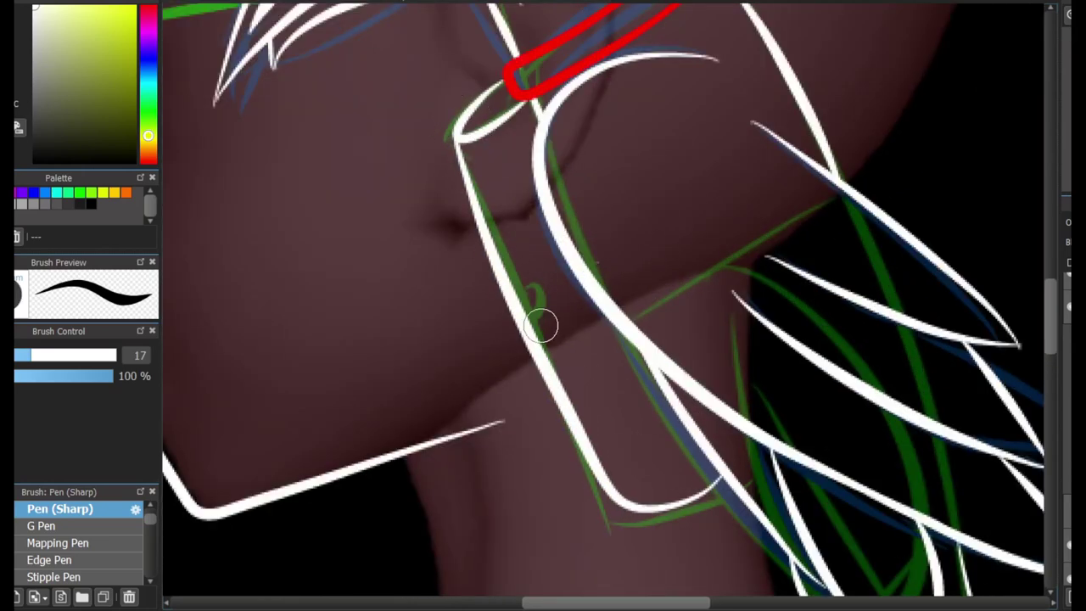
{"action": "scroll", "coordinate": [531, 307], "scroll_direction": "down", "scroll_amount": 3}
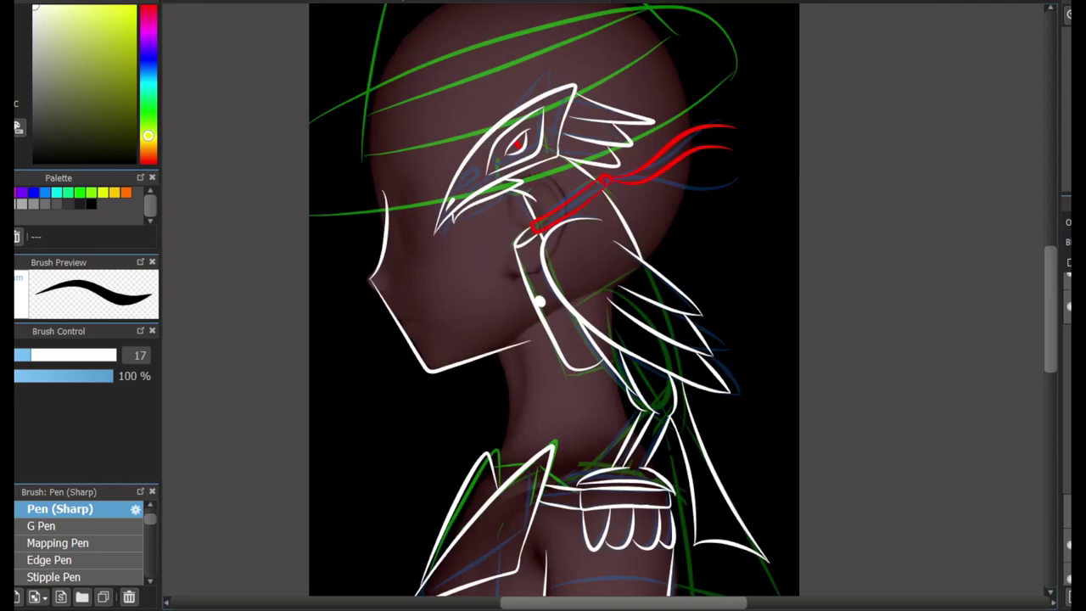
Extend the jawline towards the ear and ink a curved inner neck line below it
{"action": "scroll", "coordinate": [517, 354], "scroll_direction": "up", "scroll_amount": 2}
{"action": "left_click_drag", "start_coordinate": [485, 217], "coordinate": [475, 436]}
{"action": "scroll", "coordinate": [513, 185], "scroll_direction": "up", "scroll_amount": 1}
{"action": "key", "text": "ctrl+z"}
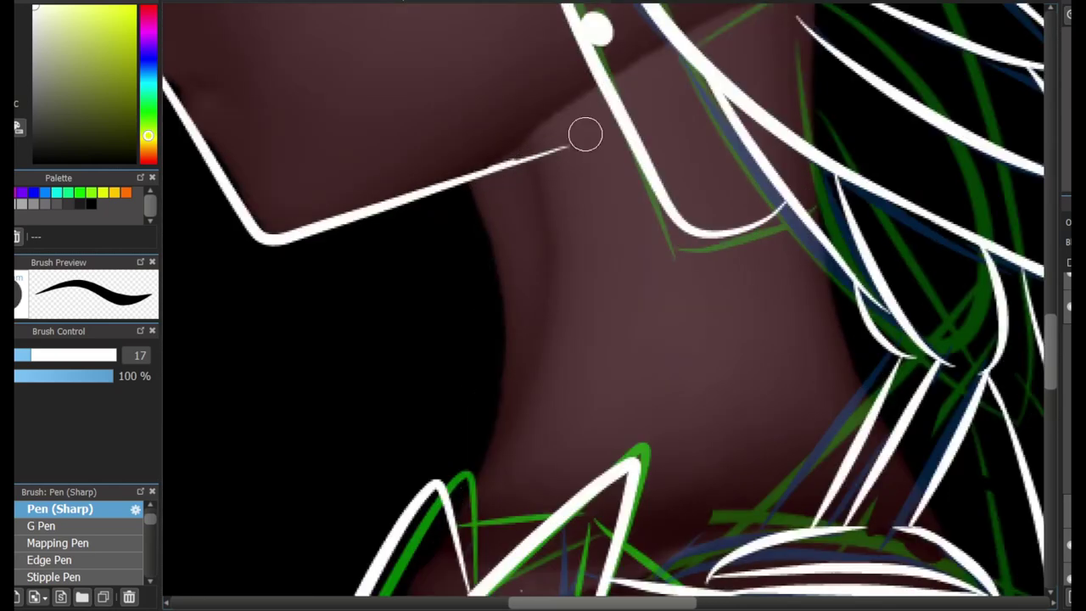
{"action": "mouse_move", "coordinate": [598, 129]}
{"action": "left_mouse_down"}
{"action": "mouse_move", "coordinate": [551, 187]}
{"action": "mouse_move", "coordinate": [484, 173]}
{"action": "left_mouse_up"}
{"action": "left_click_drag", "start_coordinate": [547, 157], "coordinate": [514, 414]}
{"action": "key", "text": "ctrl+z"}
Ink the front edge of the neck from the jaw to the collar and erase its overshoot past the collar
{"action": "mouse_move", "coordinate": [477, 182]}
{"action": "left_mouse_down"}
{"action": "mouse_move", "coordinate": [466, 501]}
{"action": "mouse_move", "coordinate": [446, 547]}
{"action": "left_mouse_up"}
{"action": "key", "text": "e"}
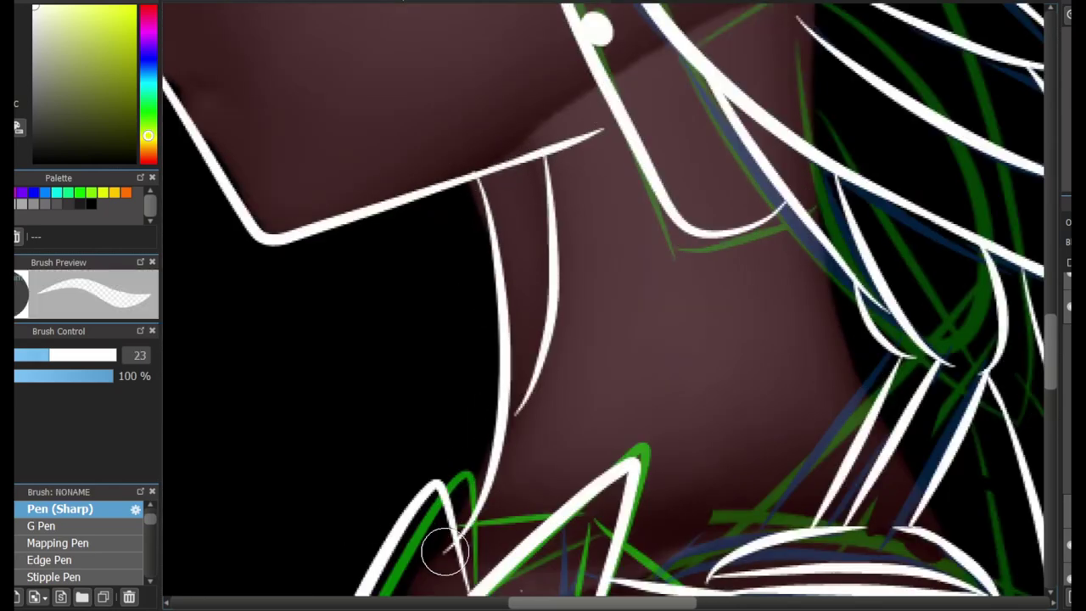
{"action": "key", "text": "e"}
{"action": "scroll", "coordinate": [650, 463], "scroll_direction": "down", "scroll_amount": 1}
{"action": "key", "text": "ctrl+z"}
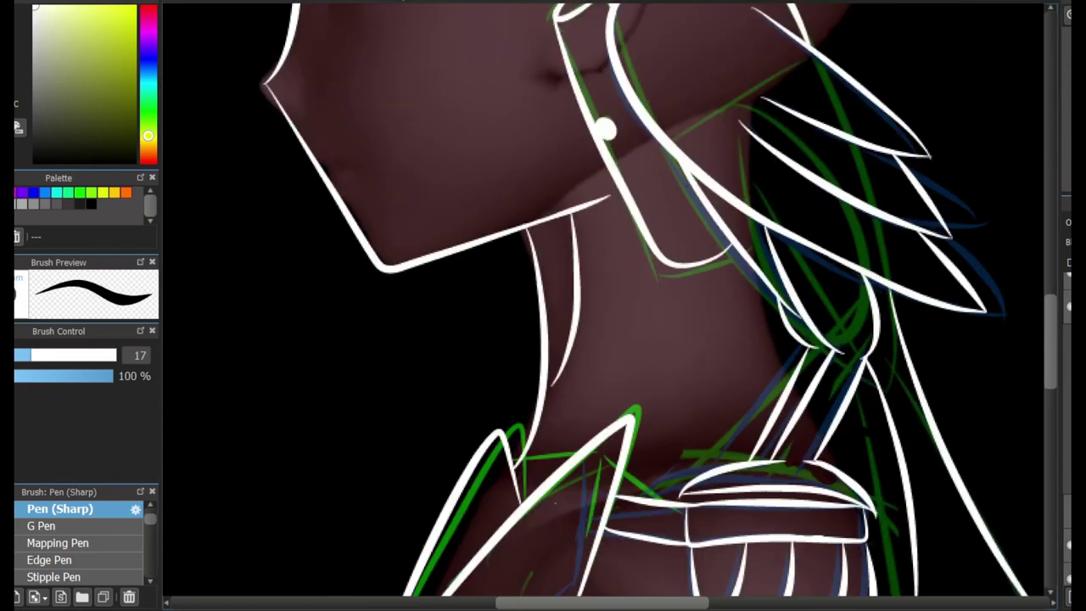
{"action": "key", "text": "ctrl+y"}
Ink the jacket's vertical front line below the collar and two small ring-shaped buttons beside it
{"action": "scroll", "coordinate": [602, 306], "scroll_direction": "down", "scroll_amount": 5}
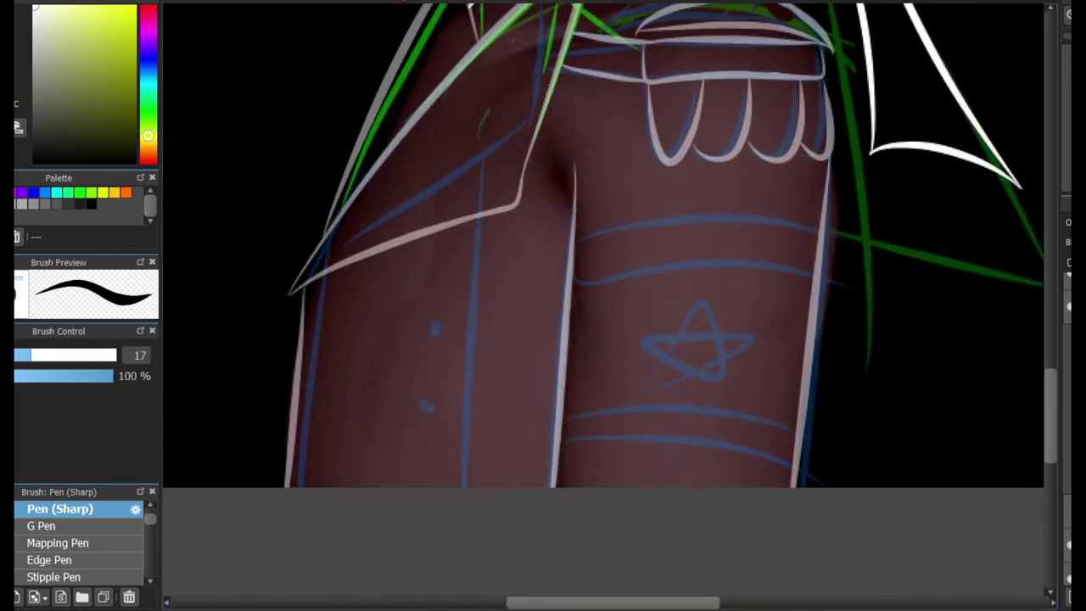
{"action": "left_click_drag", "start_coordinate": [479, 187], "coordinate": [463, 548]}
{"action": "scroll", "coordinate": [436, 344], "scroll_direction": "up", "scroll_amount": 2}
{"action": "left_click_drag", "start_coordinate": [429, 329], "coordinate": [457, 328]}
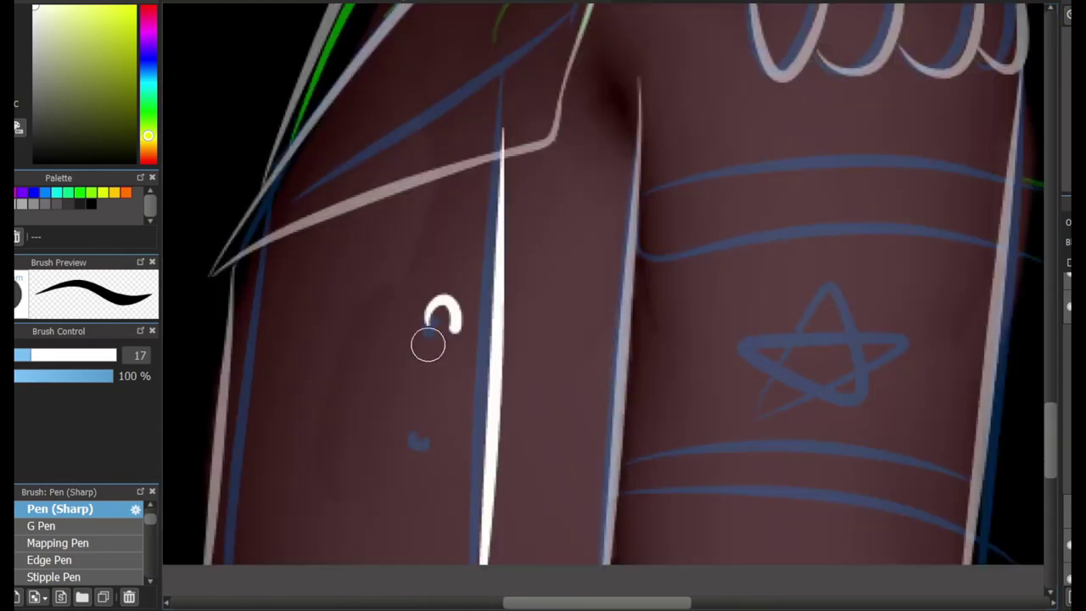
{"action": "left_click_drag", "start_coordinate": [420, 428], "coordinate": [438, 471]}
Ink six curved red bands across the upper arm and trim the ends that run over the arm's edges
{"action": "scroll", "coordinate": [569, 363], "scroll_direction": "right", "scroll_amount": 3}
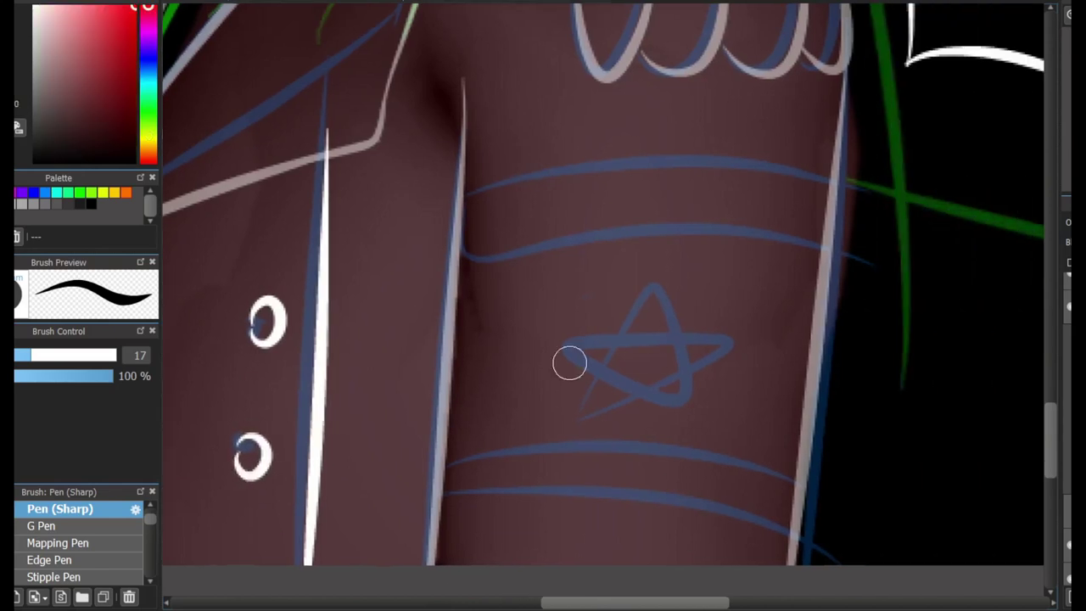
{"action": "left_click_drag", "start_coordinate": [465, 197], "coordinate": [828, 181]}
{"action": "mouse_move", "coordinate": [460, 255]}
{"action": "left_mouse_down"}
{"action": "mouse_move", "coordinate": [800, 240]}
{"action": "mouse_move", "coordinate": [821, 256]}
{"action": "left_mouse_up"}
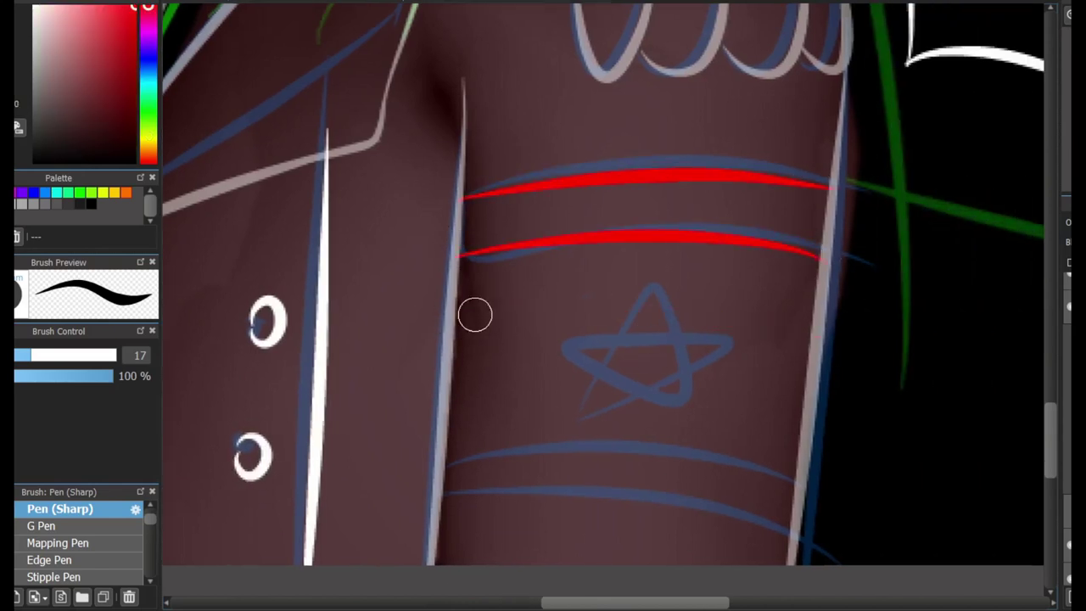
{"action": "left_click_drag", "start_coordinate": [456, 311], "coordinate": [806, 315]}
{"action": "left_click_drag", "start_coordinate": [453, 349], "coordinate": [806, 359]}
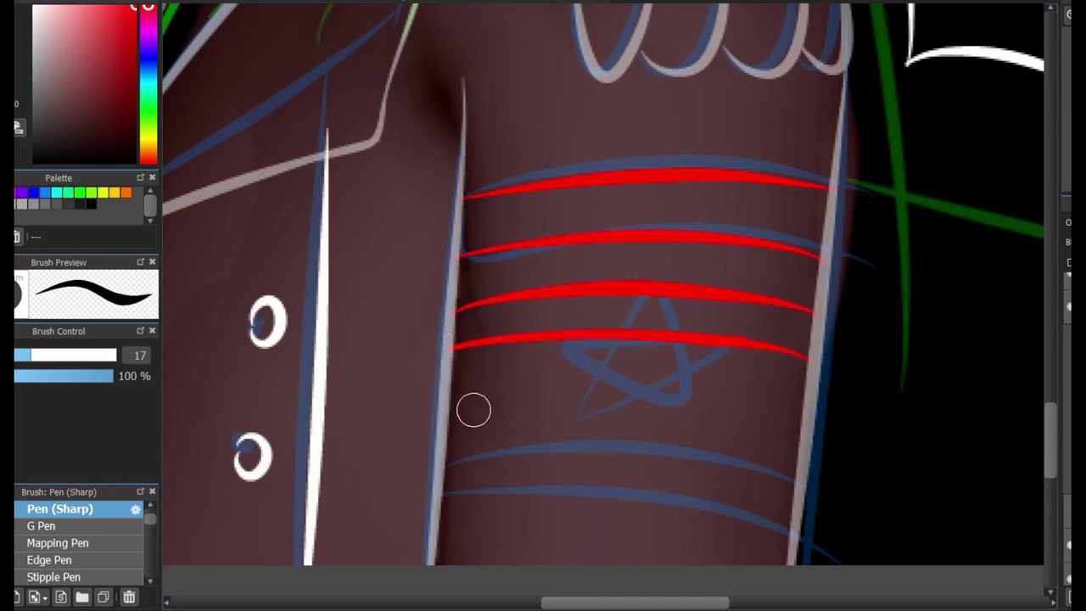
{"action": "left_click_drag", "start_coordinate": [451, 396], "coordinate": [812, 416]}
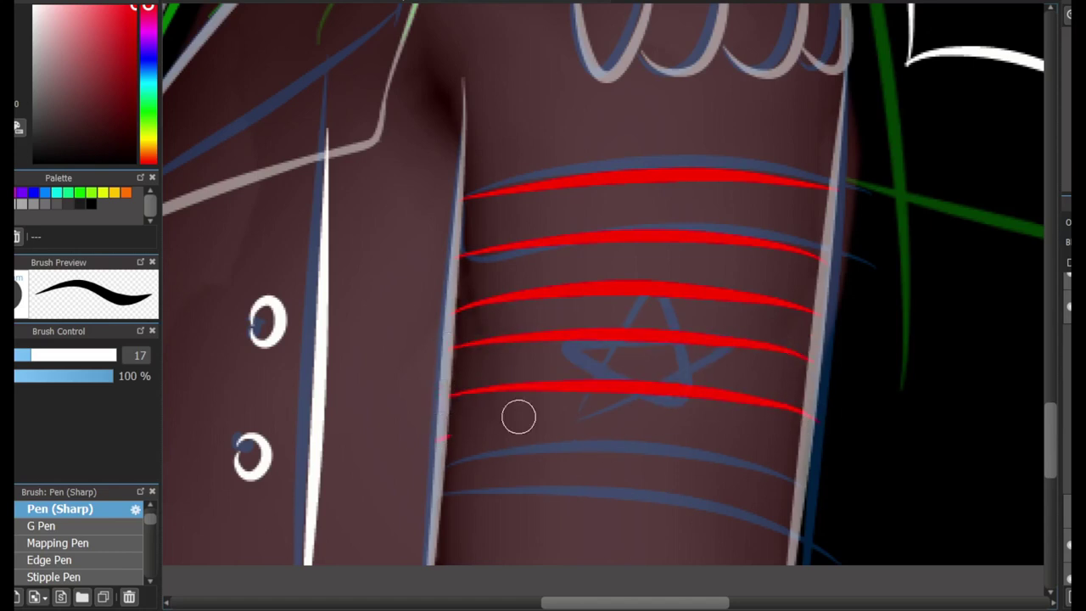
{"action": "left_click_drag", "start_coordinate": [794, 475], "coordinate": [798, 479]}
{"action": "key", "text": "e"}
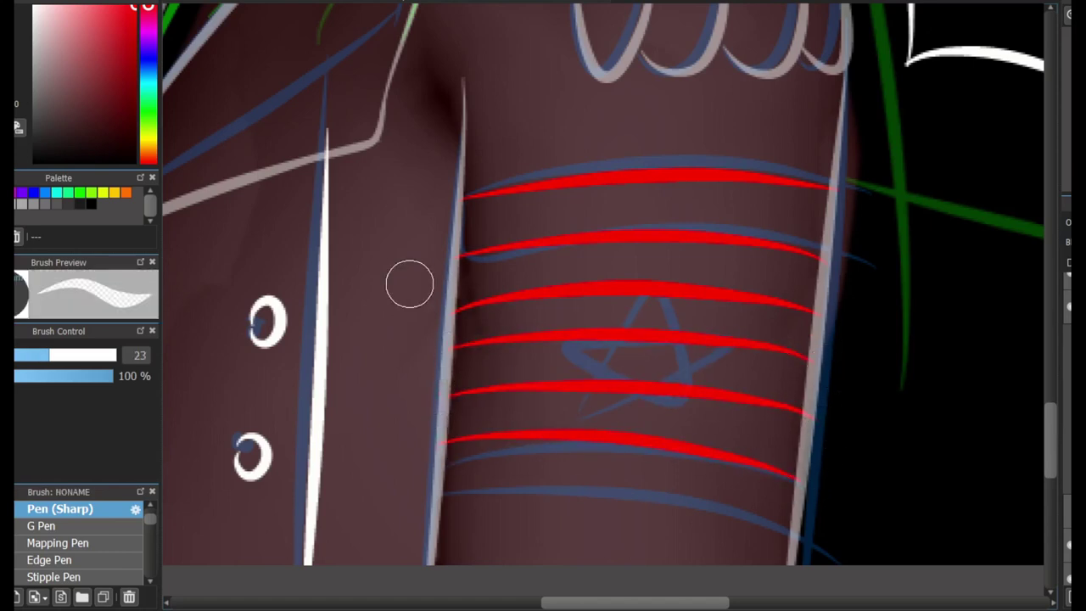
{"action": "key", "text": "e"}
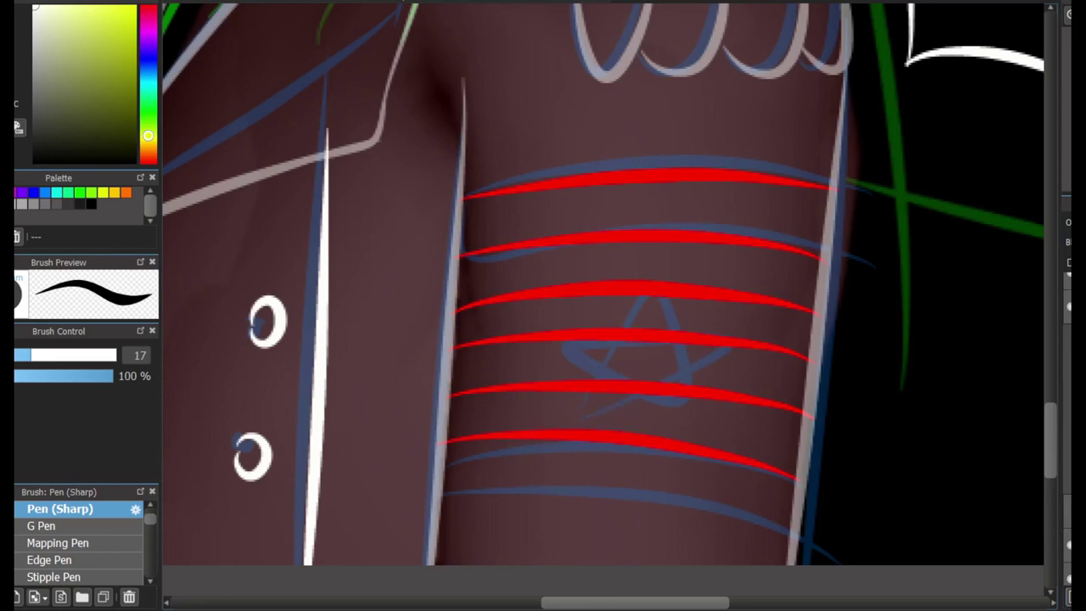
Ink slanted white dashes between the red arm bands, one above, two in the middle and three below, erasing the excess
{"action": "left_click_drag", "start_coordinate": [569, 449], "coordinate": [637, 371]}
{"action": "left_click_drag", "start_coordinate": [645, 460], "coordinate": [698, 373]}
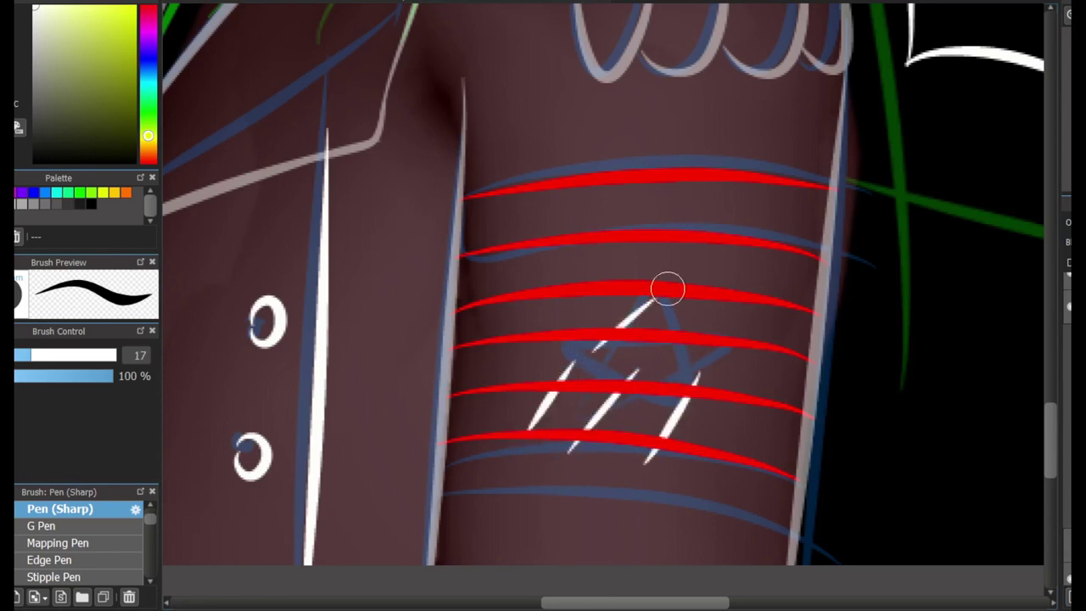
{"action": "left_click_drag", "start_coordinate": [599, 329], "coordinate": [637, 270]}
{"action": "left_click_drag", "start_coordinate": [656, 338], "coordinate": [703, 265]}
{"action": "key", "text": "e"}
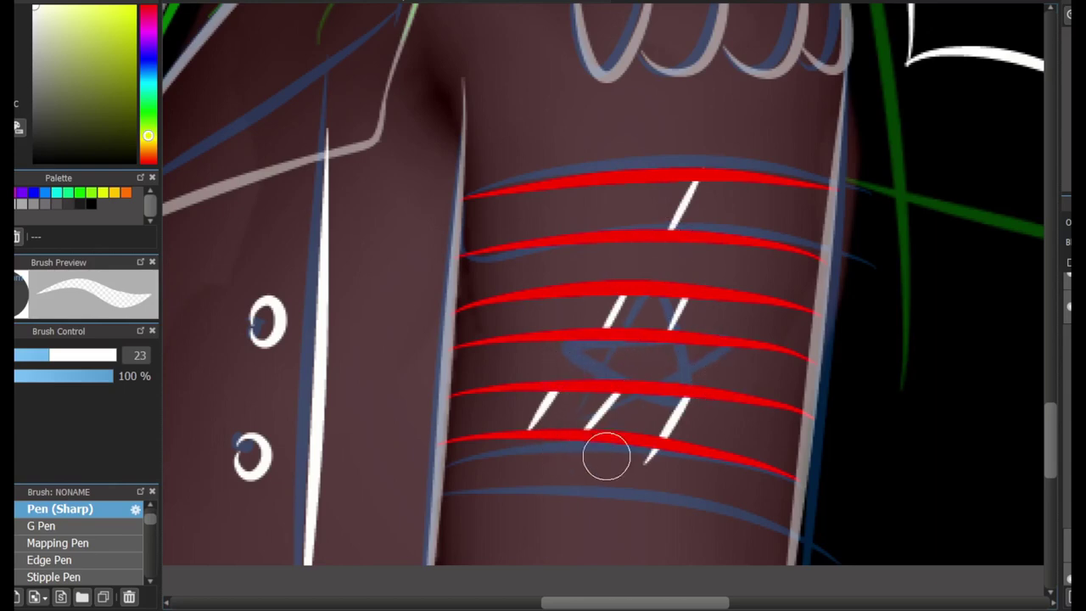
Erase the upper end of the jacket's vertical line where it crosses the collar's lower edge
{"action": "key", "text": "ctrl+minus"}
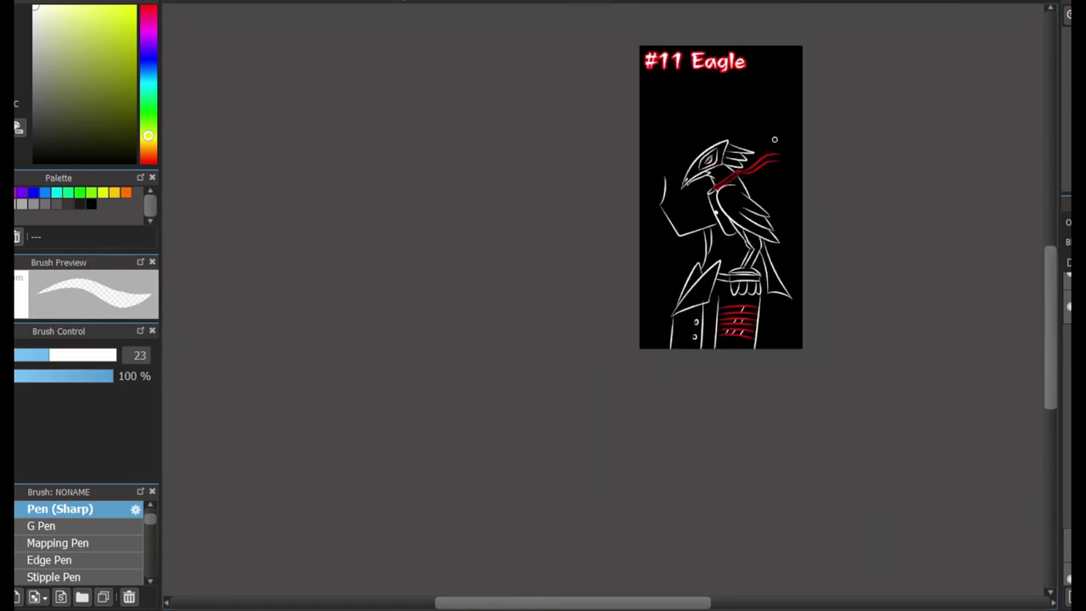
{"action": "key", "text": "ctrl+plus"}
{"action": "key", "text": "ctrl+plus"}
{"action": "key", "text": "ctrl+plus"}
{"action": "key", "text": "ctrl+plus"}
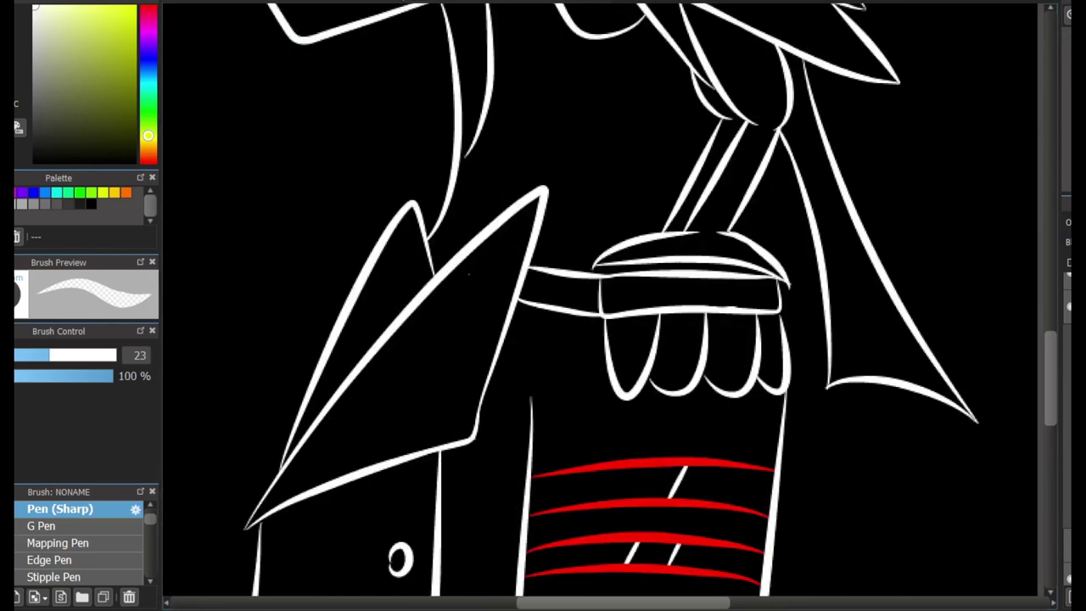
Examine the inked lines with the sketch hidden, comparing them with one line layer hidden and shown
{"action": "key", "text": "ctrl+minus"}
{"action": "key", "text": "ctrl+minus"}
{"action": "key", "text": "ctrl+minus"}
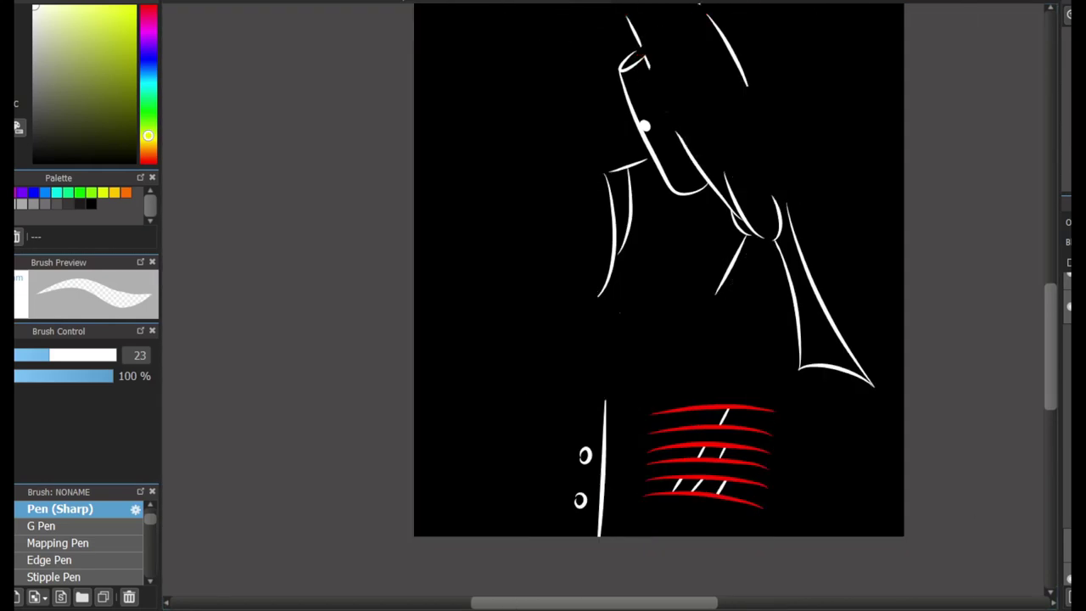
{"action": "key", "text": "ctrl+plus"}
{"action": "key", "text": "ctrl+plus"}
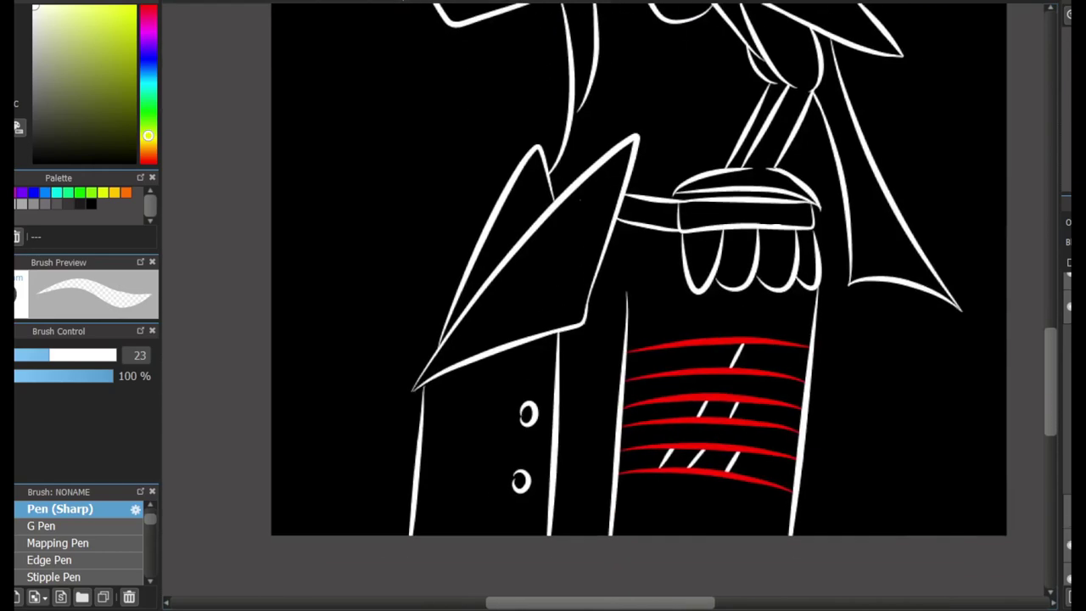
{"action": "key", "text": "ctrl+minus"}
{"action": "key", "text": "ctrl+minus"}
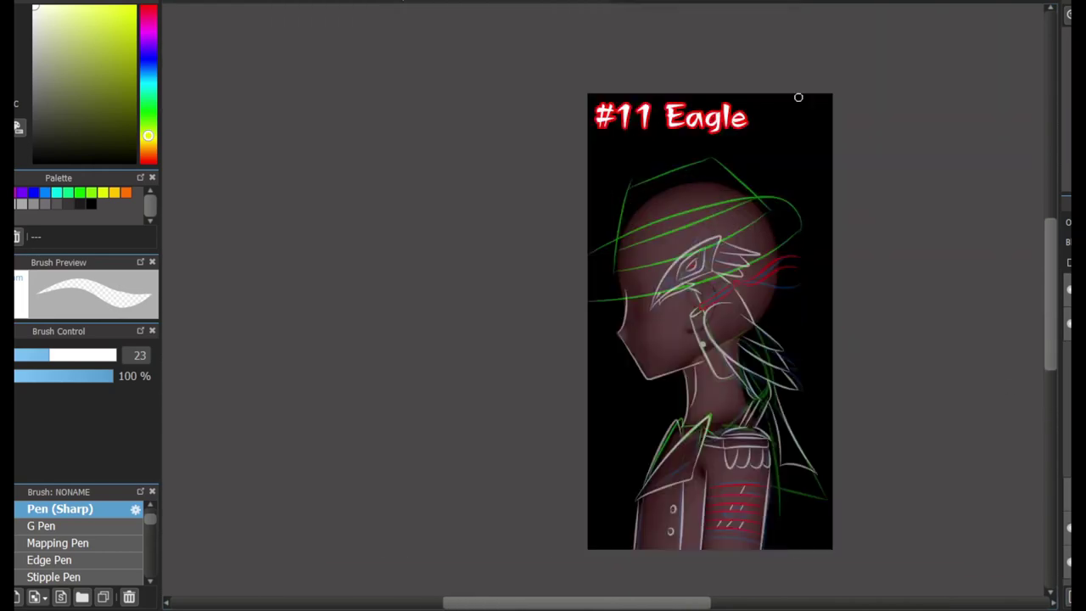
Ink the curved white base line of the hat's crown over the green sketch
{"action": "key", "text": "ctrl+plus"}
{"action": "key", "text": "ctrl+plus"}
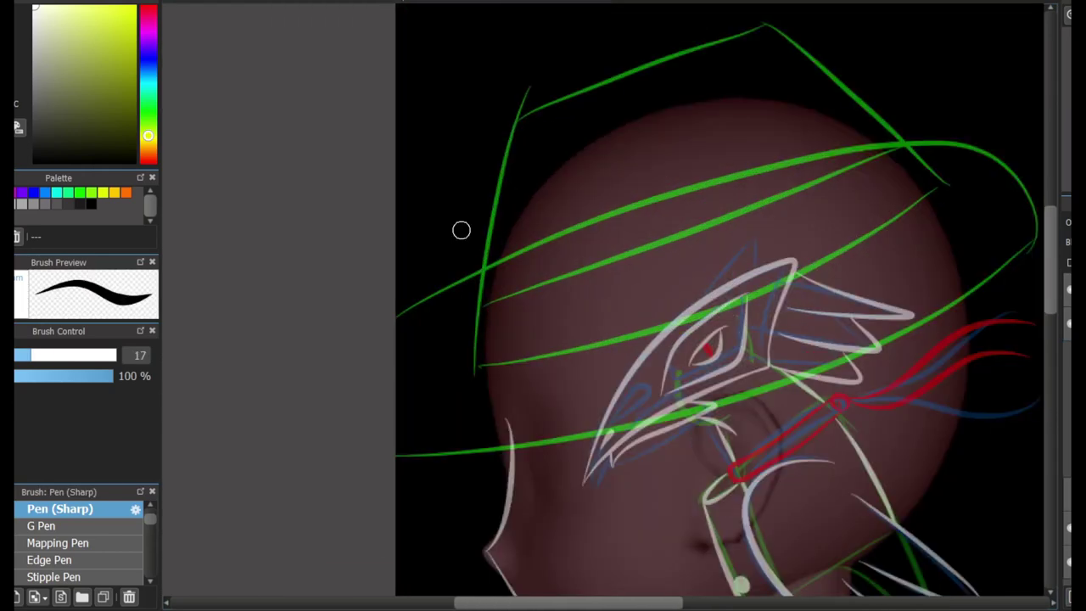
{"action": "left_click_drag", "start_coordinate": [488, 320], "coordinate": [873, 217]}
{"action": "key", "text": "ctrl+z"}
{"action": "key", "text": "ctrl+z"}
{"action": "mouse_move", "coordinate": [450, 363]}
{"action": "left_mouse_down"}
{"action": "mouse_move", "coordinate": [831, 268]}
{"action": "mouse_move", "coordinate": [952, 175]}
{"action": "left_mouse_up"}
{"action": "left_click_drag", "start_coordinate": [952, 178], "coordinate": [744, 140]}
{"action": "key", "text": "ctrl+z"}
{"action": "mouse_move", "coordinate": [248, 321]}
{"action": "left_mouse_down"}
{"action": "mouse_move", "coordinate": [325, 426]}
{"action": "mouse_move", "coordinate": [417, 422]}
{"action": "mouse_move", "coordinate": [823, 241]}
{"action": "left_mouse_up"}
Ink the rounded front edge, sloping top and slanted back edge of the hat's crown in white
{"action": "mouse_move", "coordinate": [301, 432]}
{"action": "left_mouse_down"}
{"action": "mouse_move", "coordinate": [389, 165]}
{"action": "mouse_move", "coordinate": [626, 71]}
{"action": "mouse_move", "coordinate": [789, 48]}
{"action": "left_mouse_up"}
{"action": "key", "text": "ctrl+z"}
{"action": "left_click_drag", "start_coordinate": [645, 68], "coordinate": [823, 233]}
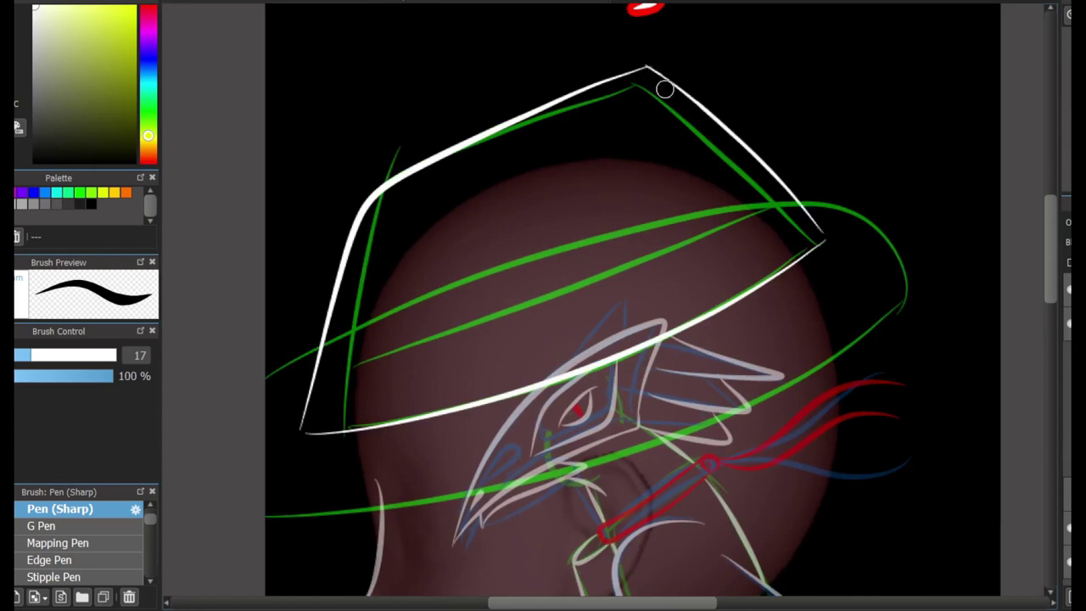
Ink the hat's wide oval brim in white on a new layer, following the green sketch around the crown
{"action": "mouse_move", "coordinate": [240, 507]}
{"action": "left_mouse_down"}
{"action": "mouse_move", "coordinate": [860, 313]}
{"action": "mouse_move", "coordinate": [908, 255]}
{"action": "mouse_move", "coordinate": [916, 221]}
{"action": "left_mouse_up"}
{"action": "key", "text": "ctrl+z"}
{"action": "key", "text": "ctrl+z"}
{"action": "key", "text": "ctrl+shift+n"}
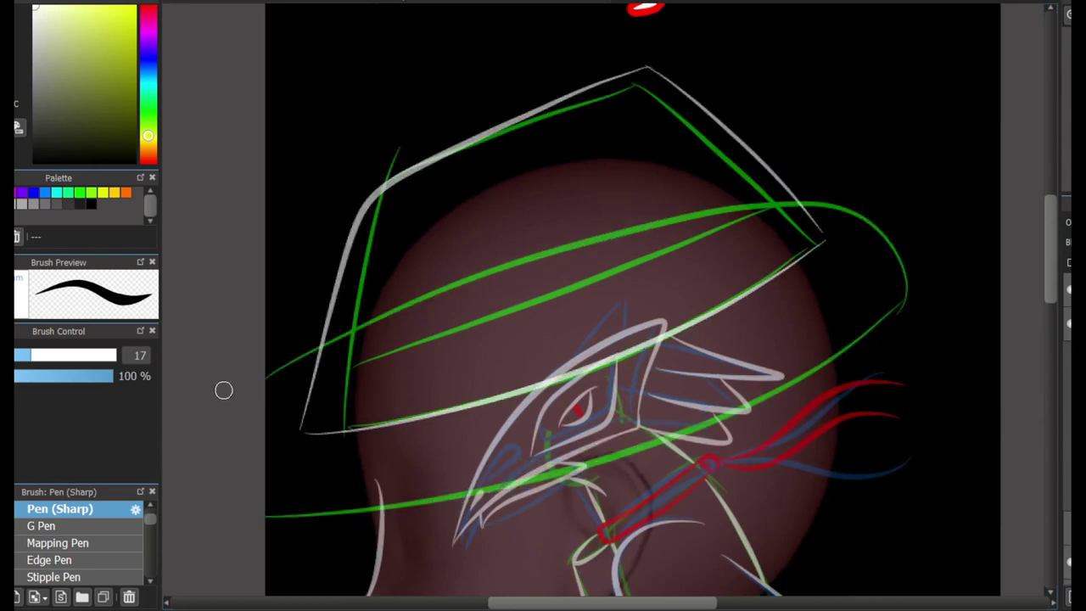
{"action": "mouse_move", "coordinate": [246, 386]}
{"action": "left_mouse_down"}
{"action": "mouse_move", "coordinate": [865, 213]}
{"action": "mouse_move", "coordinate": [250, 517]}
{"action": "left_mouse_up"}
Erase the brim line where it meets the crown's front edge and where it crosses the eagle's head and throat
{"action": "scroll", "coordinate": [319, 353], "scroll_direction": "up", "scroll_amount": 2}
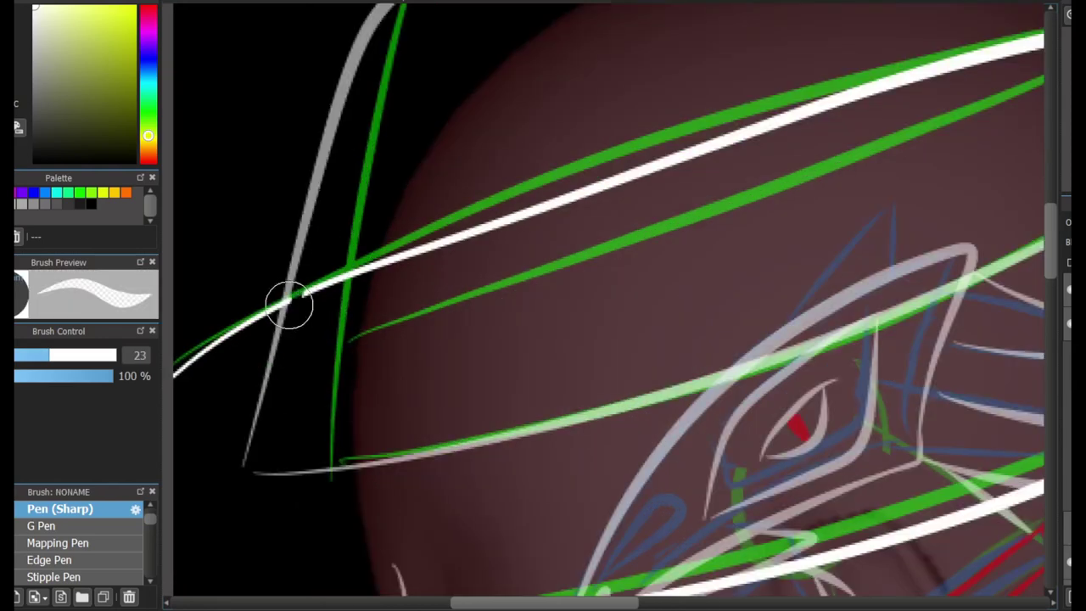
{"action": "left_click_drag", "start_coordinate": [604, 608], "coordinate": [552, 369]}
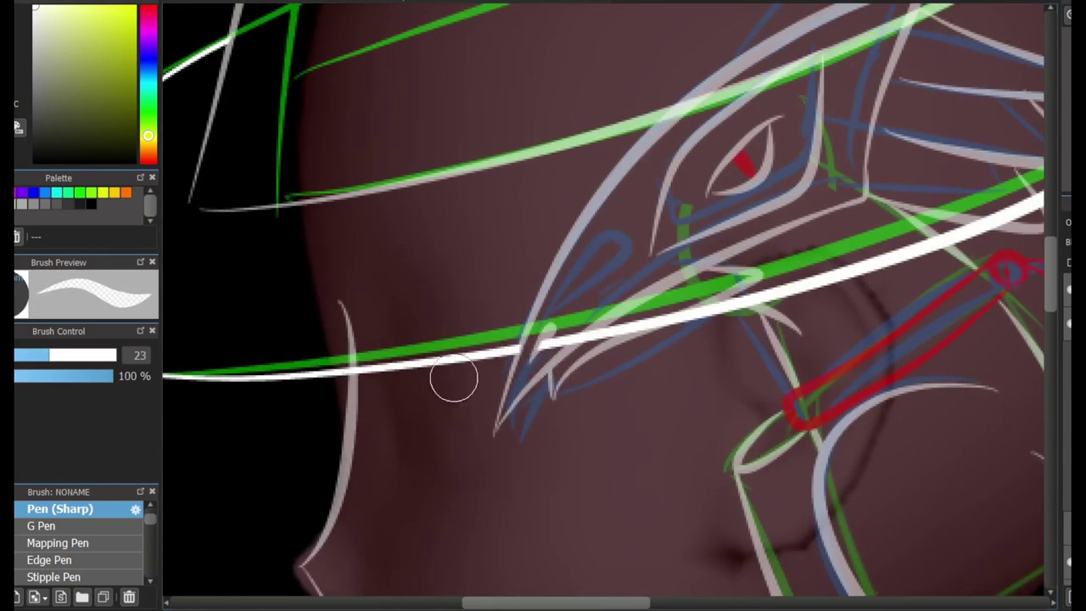
{"action": "scroll", "coordinate": [560, 323], "scroll_direction": "down", "scroll_amount": 2}
{"action": "scroll", "coordinate": [560, 322], "scroll_direction": "up", "scroll_amount": 3}
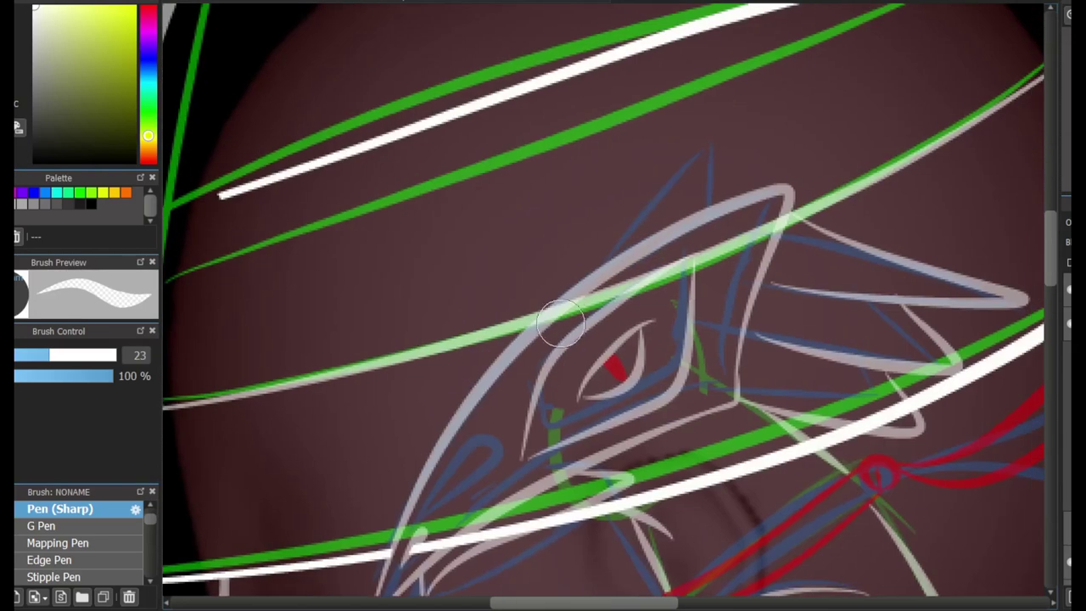
{"action": "left_click_drag", "start_coordinate": [616, 288], "coordinate": [771, 219]}
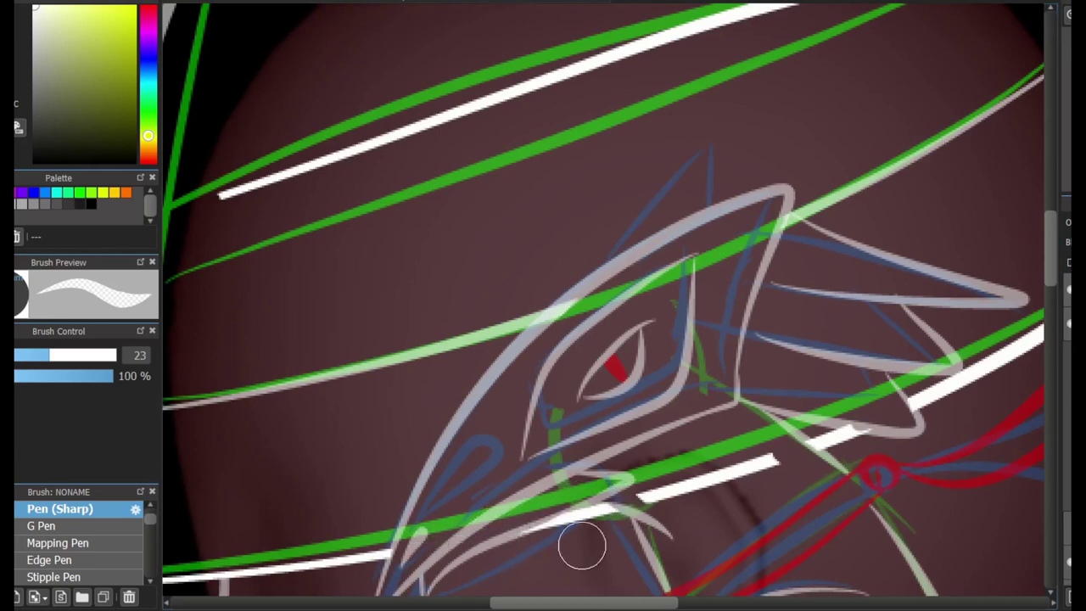
{"action": "left_click_drag", "start_coordinate": [582, 544], "coordinate": [784, 452]}
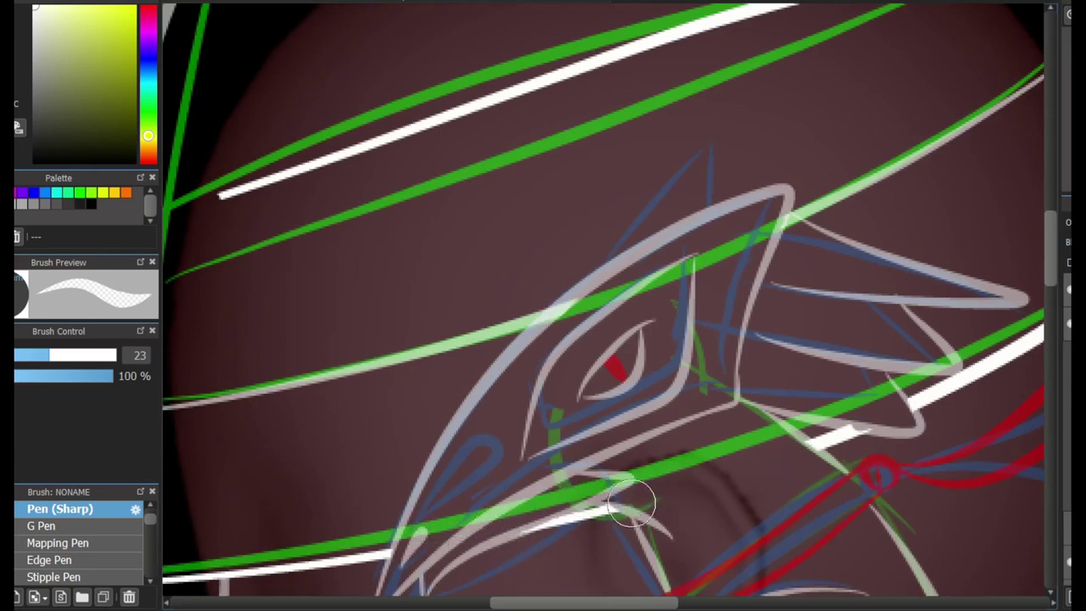
Erase the upper brim line inside the crown and extend the crown's back edge in white to meet its base
{"action": "scroll", "coordinate": [568, 536], "scroll_direction": "down", "scroll_amount": 3}
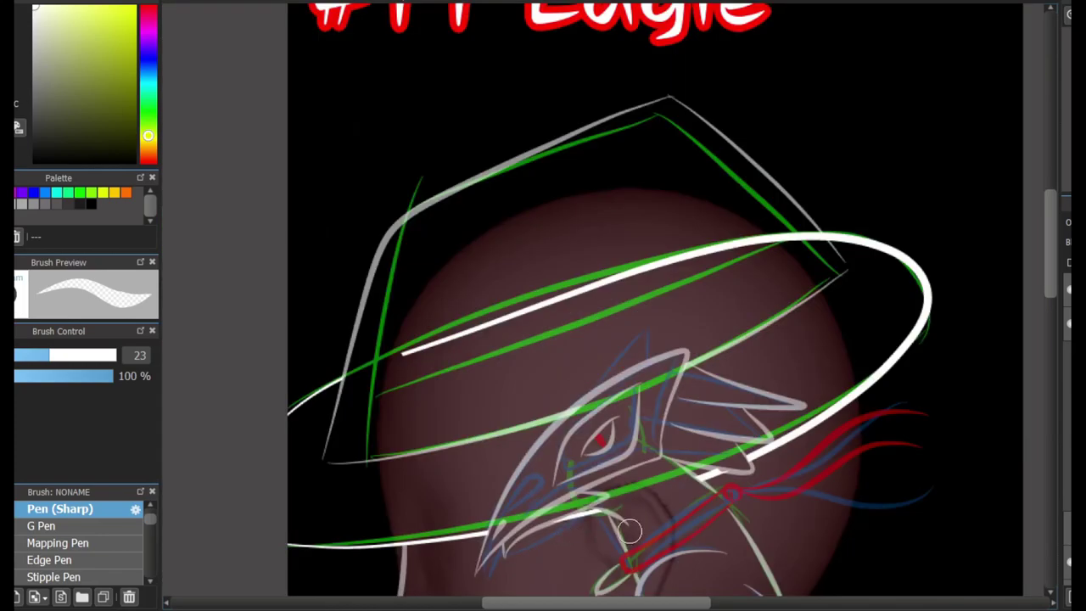
{"action": "scroll", "coordinate": [629, 531], "scroll_direction": "down", "scroll_amount": 5}
{"action": "scroll", "coordinate": [400, 354], "scroll_direction": "up", "scroll_amount": 6}
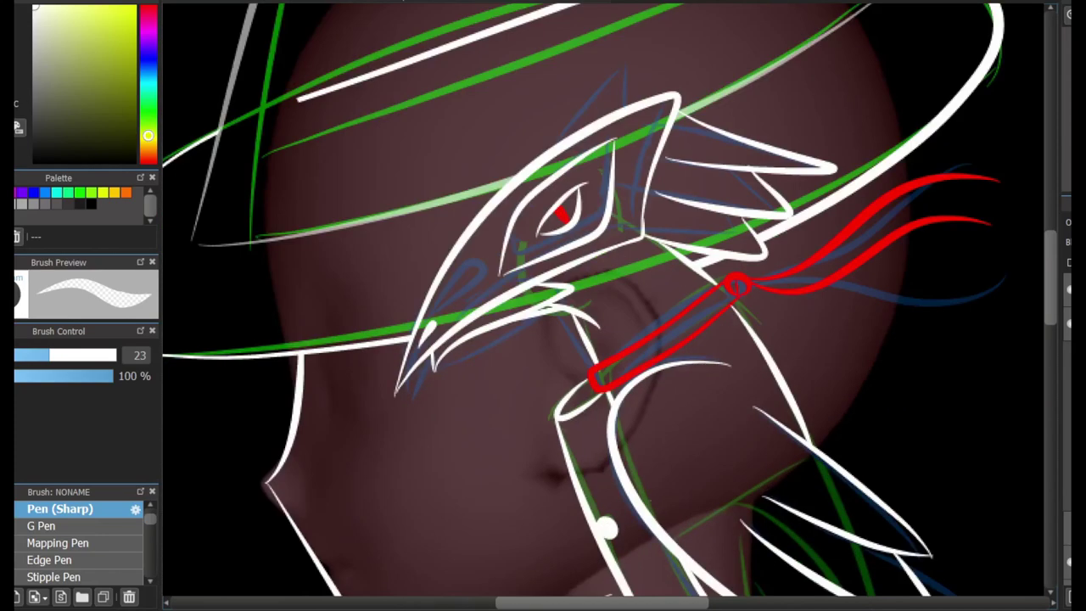
{"action": "scroll", "coordinate": [603, 305], "scroll_direction": "down", "scroll_amount": 4}
{"action": "scroll", "coordinate": [908, 301], "scroll_direction": "up", "scroll_amount": 7}
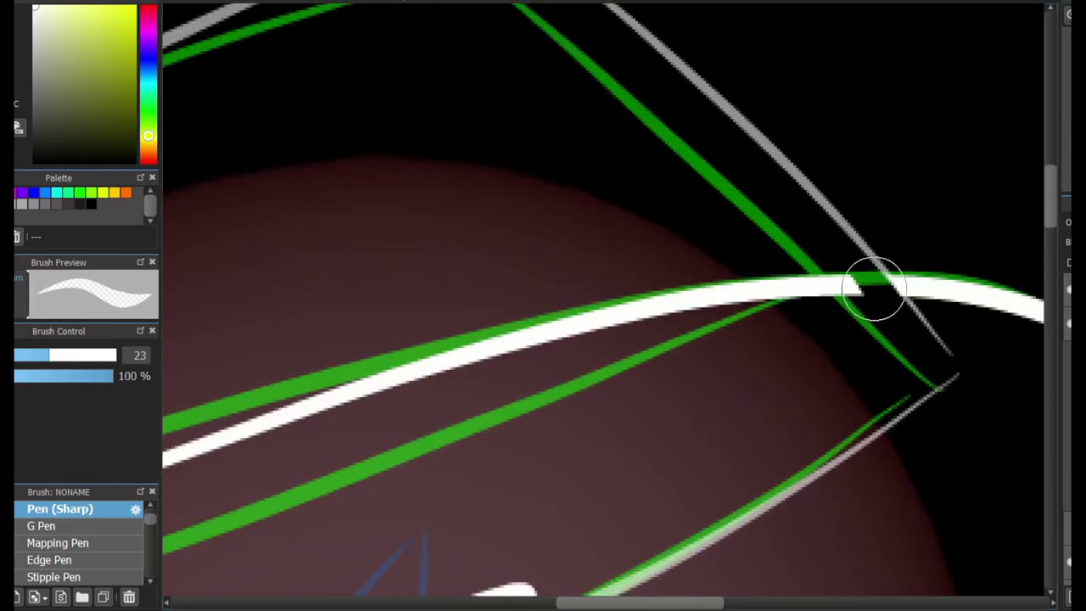
{"action": "scroll", "coordinate": [803, 235], "scroll_direction": "down", "scroll_amount": 4}
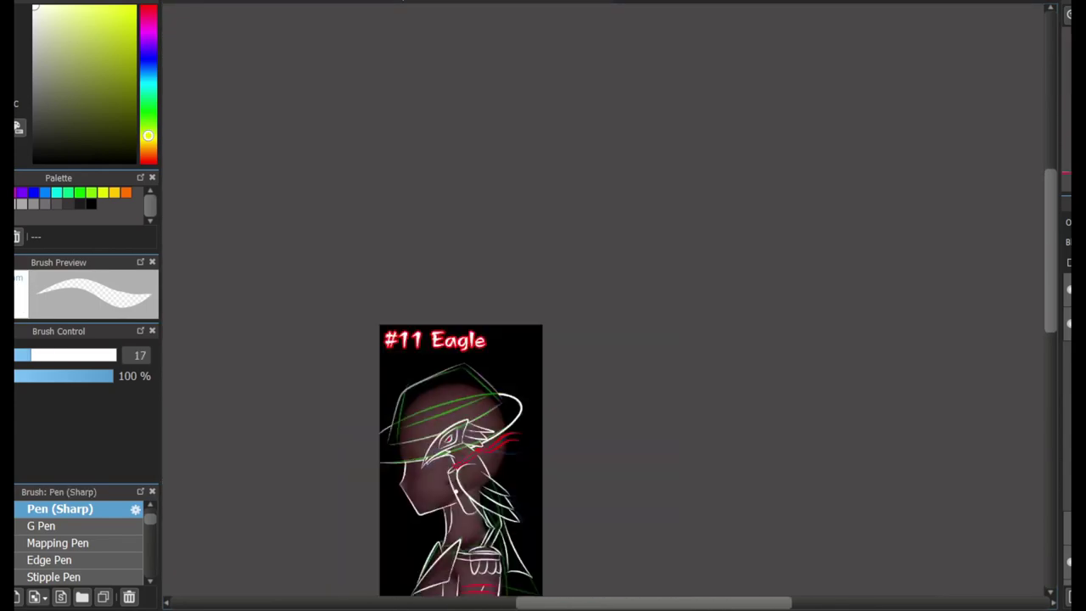
{"action": "scroll", "coordinate": [396, 558], "scroll_direction": "up", "scroll_amount": 5}
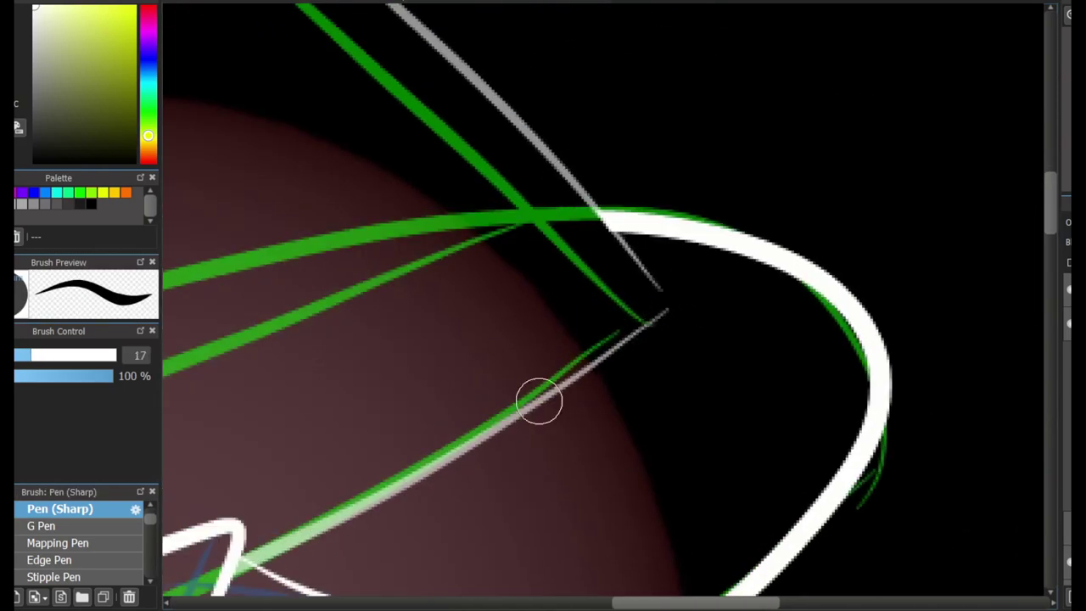
{"action": "left_click_drag", "start_coordinate": [596, 205], "coordinate": [670, 308]}
Ink the back of the head below the brim and the back of the neck in white, trimming overlaps with the eagle
{"action": "scroll", "coordinate": [822, 213], "scroll_direction": "down", "scroll_amount": 10}
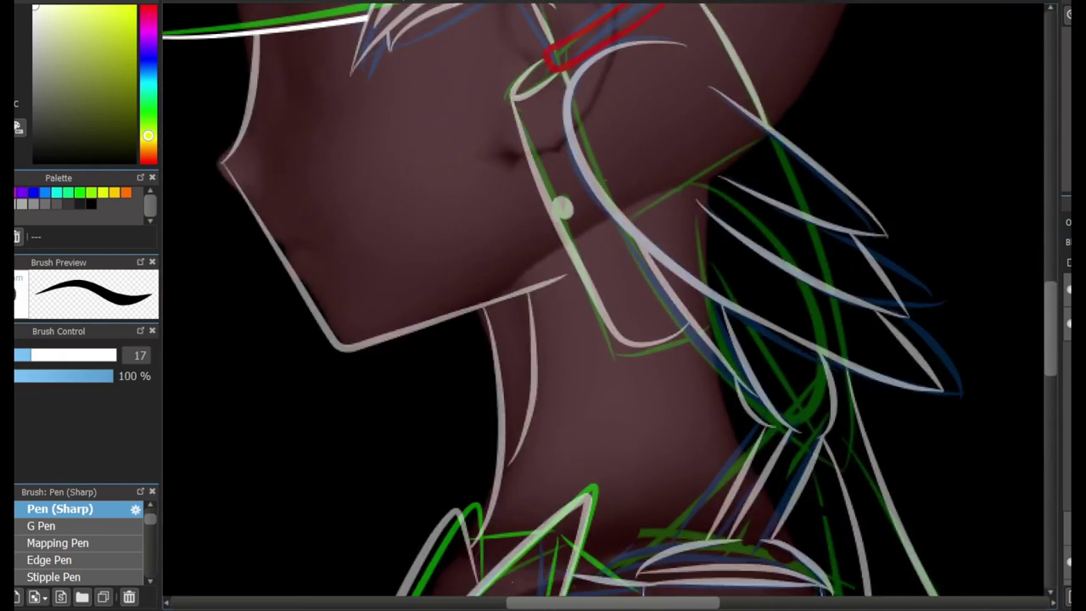
{"action": "scroll", "coordinate": [873, 155], "scroll_direction": "up", "scroll_amount": 10}
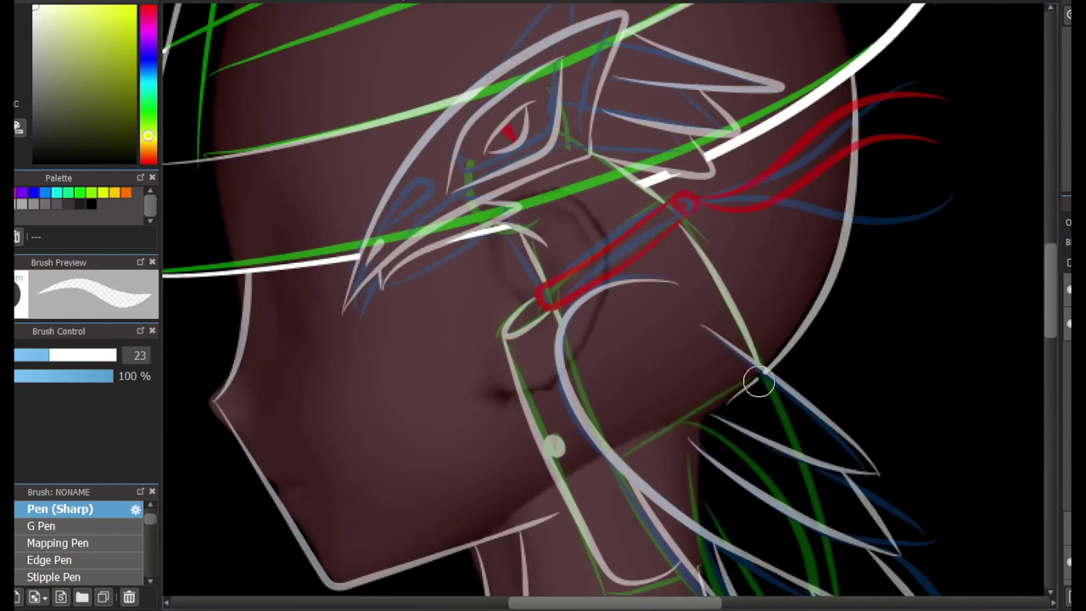
{"action": "scroll", "coordinate": [761, 373], "scroll_direction": "down", "scroll_amount": 5}
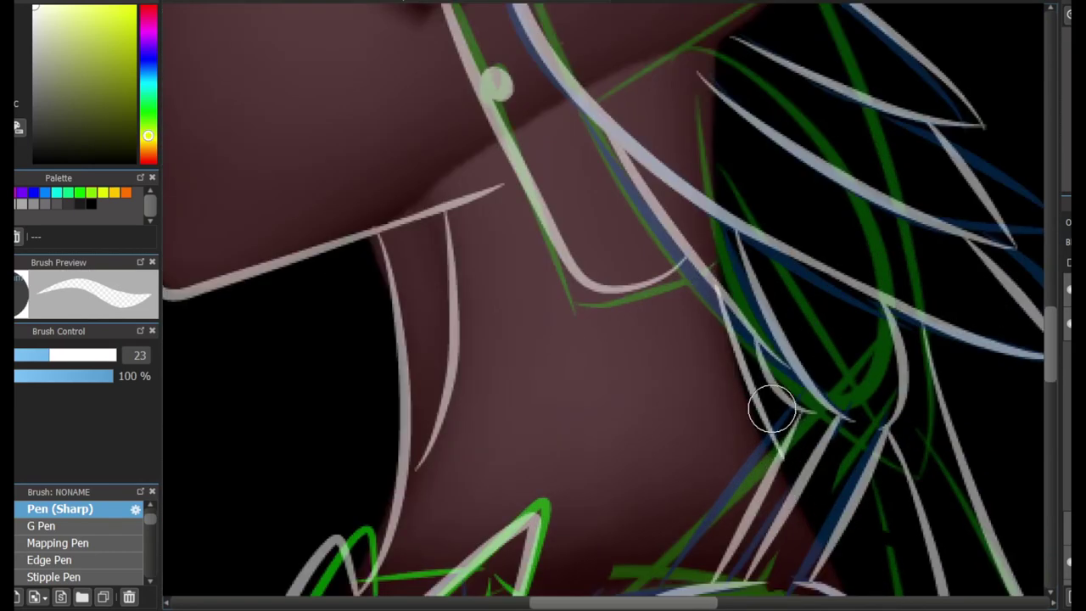
{"action": "scroll", "coordinate": [658, 125], "scroll_direction": "down", "scroll_amount": 6}
Check the line art with the sketch hidden, and hide the shaded head base behind the lines
{"action": "scroll", "coordinate": [658, 124], "scroll_direction": "up", "scroll_amount": 4}
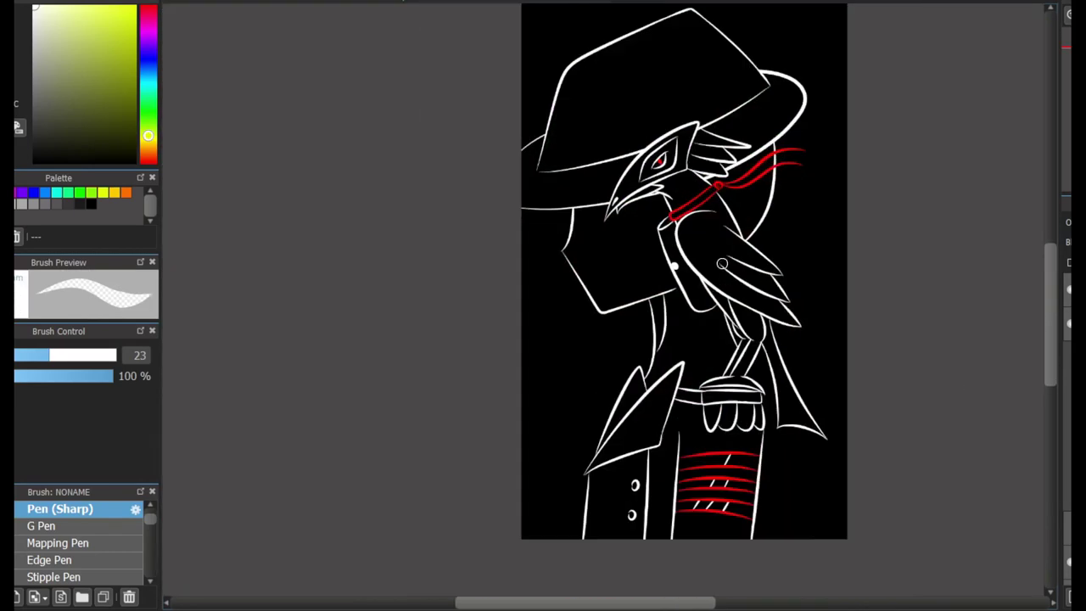
{"action": "scroll", "coordinate": [679, 305], "scroll_direction": "down", "scroll_amount": 5}
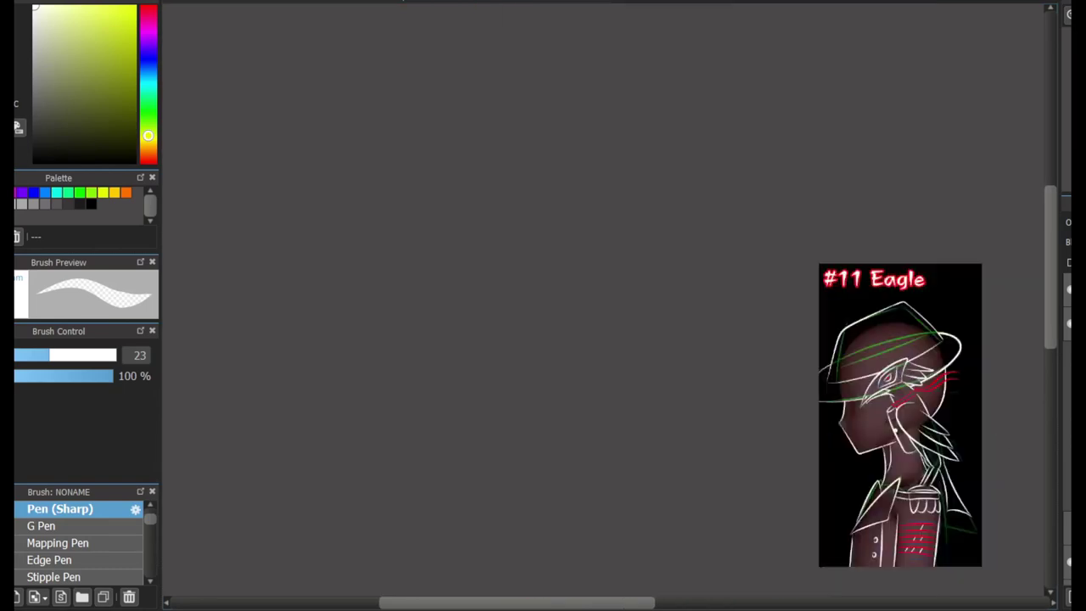
{"action": "scroll", "coordinate": [679, 305], "scroll_direction": "up", "scroll_amount": 5}
{"action": "scroll", "coordinate": [788, 395], "scroll_direction": "up", "scroll_amount": 3}
{"action": "scroll", "coordinate": [695, 531], "scroll_direction": "down", "scroll_amount": 1}
{"action": "scroll", "coordinate": [676, 196], "scroll_direction": "up", "scroll_amount": 3}
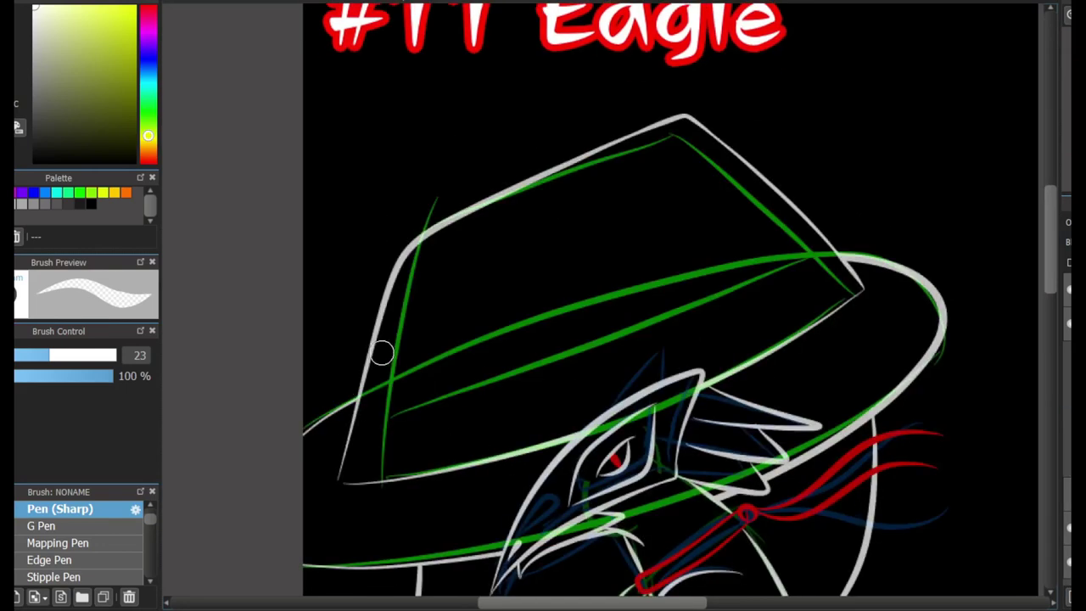
Ink the hat band's curved upper edge in white across the crown and trim its end at the crown's front edge
{"action": "mouse_move", "coordinate": [348, 405]}
{"action": "left_mouse_down"}
{"action": "mouse_move", "coordinate": [860, 219]}
{"action": "mouse_move", "coordinate": [833, 212]}
{"action": "left_mouse_up"}
{"action": "key", "text": "ctrl+z"}
{"action": "key", "text": "ctrl+z"}
{"action": "left_click_drag", "start_coordinate": [356, 434], "coordinate": [824, 235]}
{"action": "key", "text": "e"}
{"action": "scroll", "coordinate": [350, 449], "scroll_direction": "up", "scroll_amount": 2}
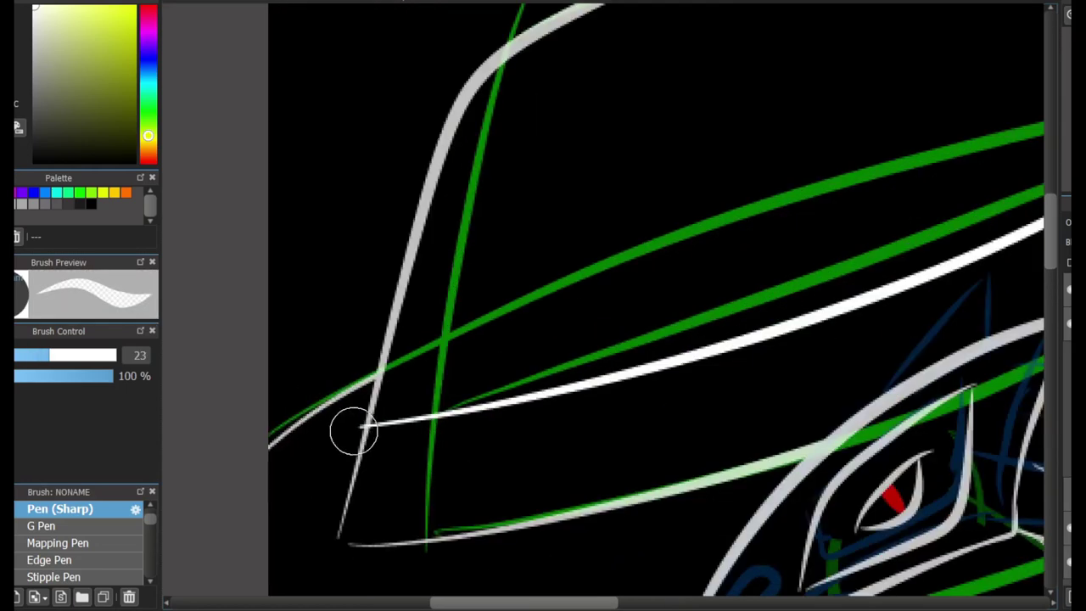
{"action": "scroll", "coordinate": [803, 259], "scroll_direction": "right", "scroll_amount": 5}
{"action": "key", "text": "b"}
{"action": "left_click_drag", "start_coordinate": [685, 311], "coordinate": [606, 388]}
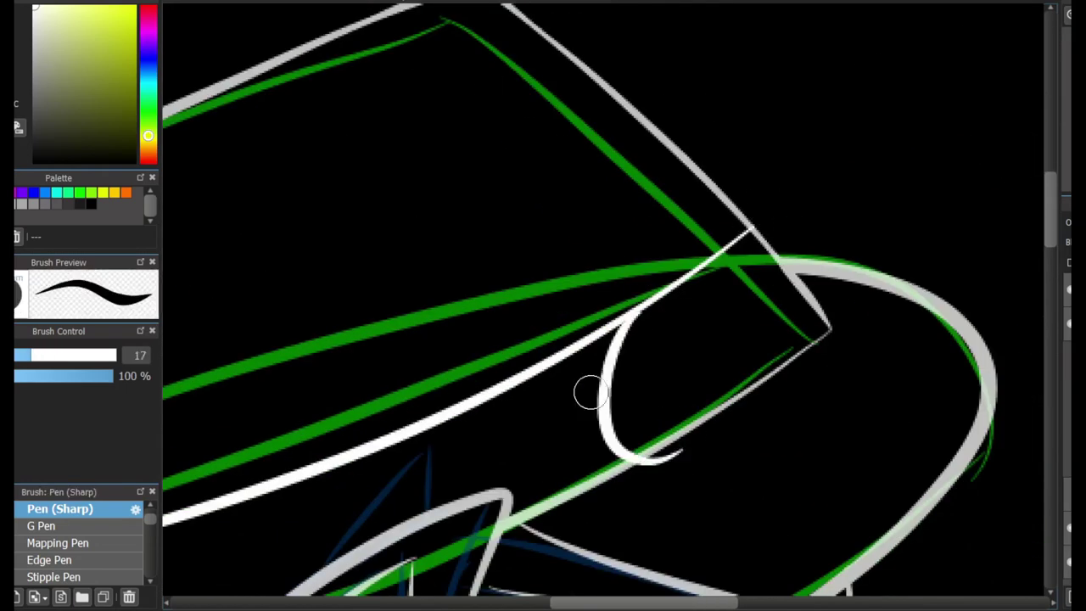
{"action": "key", "text": "ctrl+z"}
{"action": "left_click_drag", "start_coordinate": [660, 331], "coordinate": [682, 308]}
{"action": "mouse_move", "coordinate": [691, 405]}
{"action": "left_mouse_down"}
{"action": "mouse_move", "coordinate": [650, 311]}
{"action": "mouse_move", "coordinate": [695, 419]}
{"action": "mouse_move", "coordinate": [674, 303]}
{"action": "left_mouse_up"}
{"action": "scroll", "coordinate": [616, 339], "scroll_direction": "left", "scroll_amount": 5}
{"action": "scroll", "coordinate": [411, 315], "scroll_direction": "right", "scroll_amount": 5}
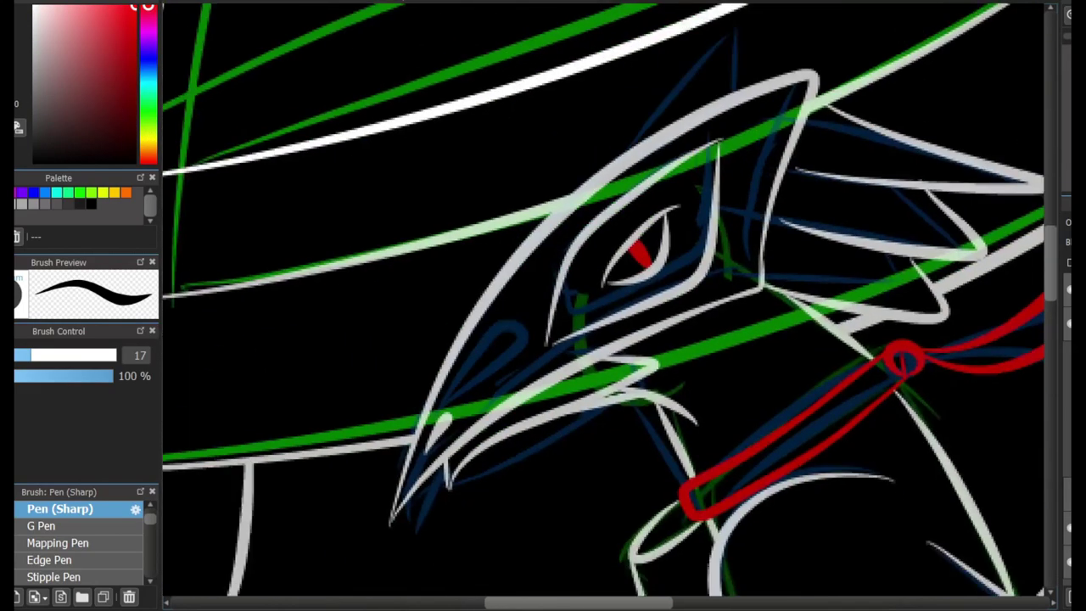
{"action": "scroll", "coordinate": [410, 316], "scroll_direction": "left", "scroll_amount": 3}
{"action": "scroll", "coordinate": [411, 315], "scroll_direction": "right", "scroll_amount": 3}
{"action": "left_click_drag", "start_coordinate": [442, 188], "coordinate": [437, 195]}
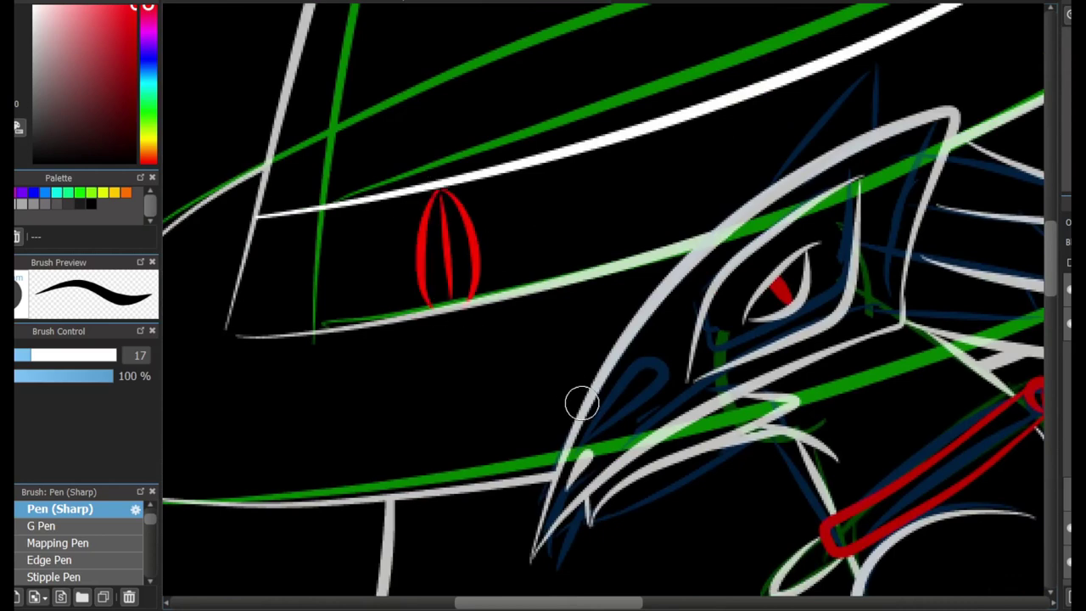
{"action": "scroll", "coordinate": [582, 399], "scroll_direction": "right", "scroll_amount": 4}
{"action": "key", "text": "ctrl+z"}
Draw a red spiral ornament on the hat band near the crown's back edge
{"action": "scroll", "coordinate": [543, 255], "scroll_direction": "up", "scroll_amount": 2}
{"action": "left_click_drag", "start_coordinate": [551, 189], "coordinate": [592, 262]}
{"action": "key", "text": "ctrl+z"}
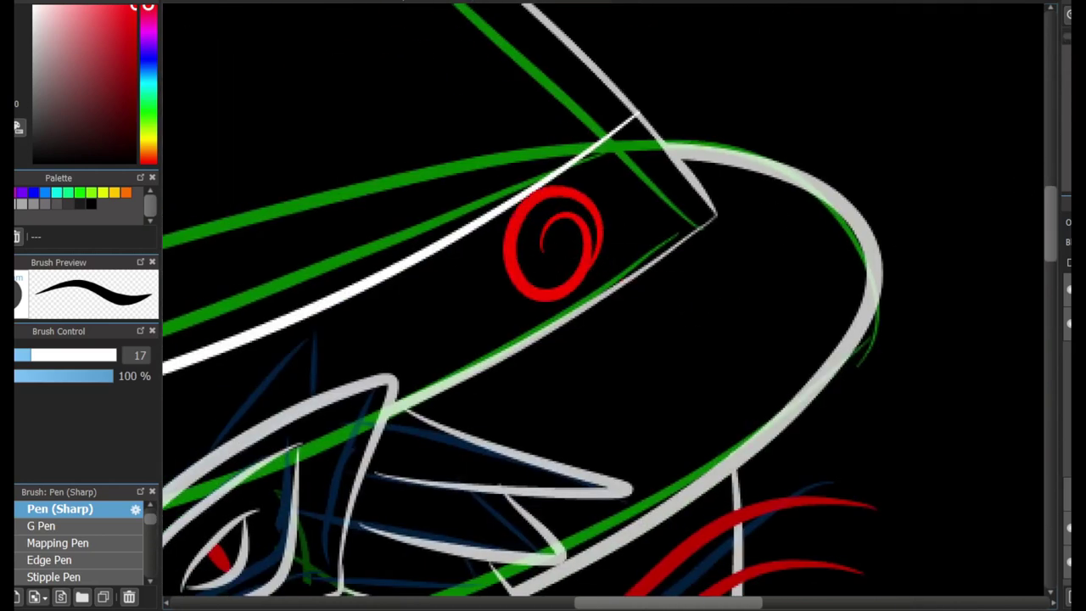
{"action": "scroll", "coordinate": [592, 261], "scroll_direction": "up", "scroll_amount": 1}
Draw a curved red stroke rising from the spiral's upper edge past the back of the crown
{"action": "mouse_move", "coordinate": [569, 178]}
{"action": "left_mouse_down"}
{"action": "mouse_move", "coordinate": [722, 34]}
{"action": "mouse_move", "coordinate": [585, 206]}
{"action": "mouse_move", "coordinate": [763, 38]}
{"action": "left_mouse_up"}
{"action": "key", "text": "ctrl+z"}
{"action": "key", "text": "ctrl+z"}
{"action": "key", "text": "ctrl+z"}
{"action": "left_click_drag", "start_coordinate": [570, 202], "coordinate": [814, 5]}
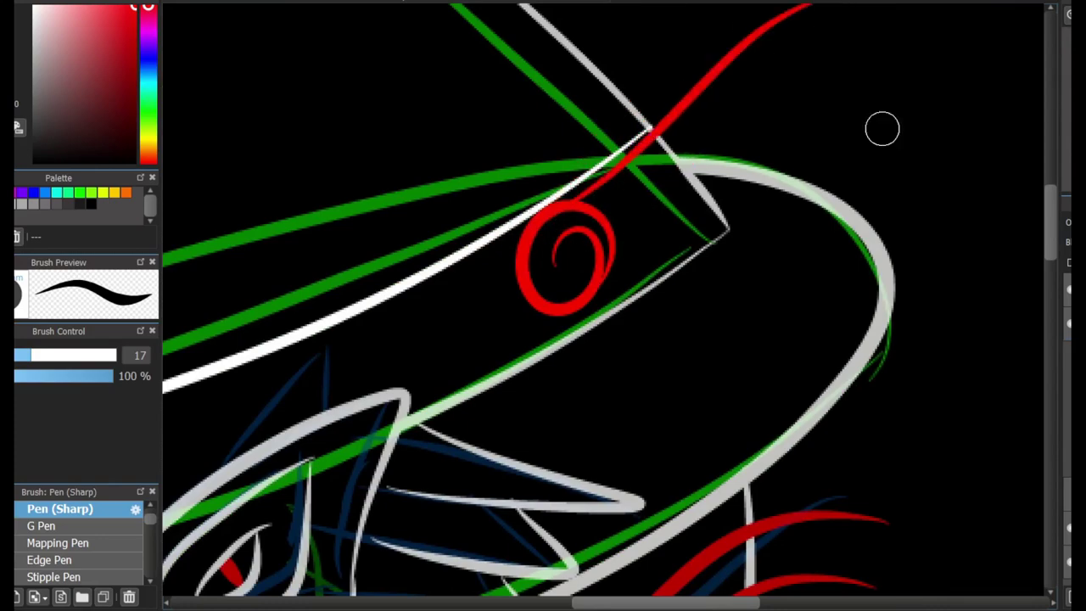
{"action": "scroll", "coordinate": [739, 218], "scroll_direction": "up", "scroll_amount": 3}
{"action": "scroll", "coordinate": [738, 218], "scroll_direction": "right", "scroll_amount": 1}
{"action": "left_click_drag", "start_coordinate": [767, 203], "coordinate": [543, 490]}
Ink the shoulder's curved top line in white from the collar to the eagle's leg, with two shorter curved lines beneath it
{"action": "scroll", "coordinate": [891, 321], "scroll_direction": "down", "scroll_amount": 10}
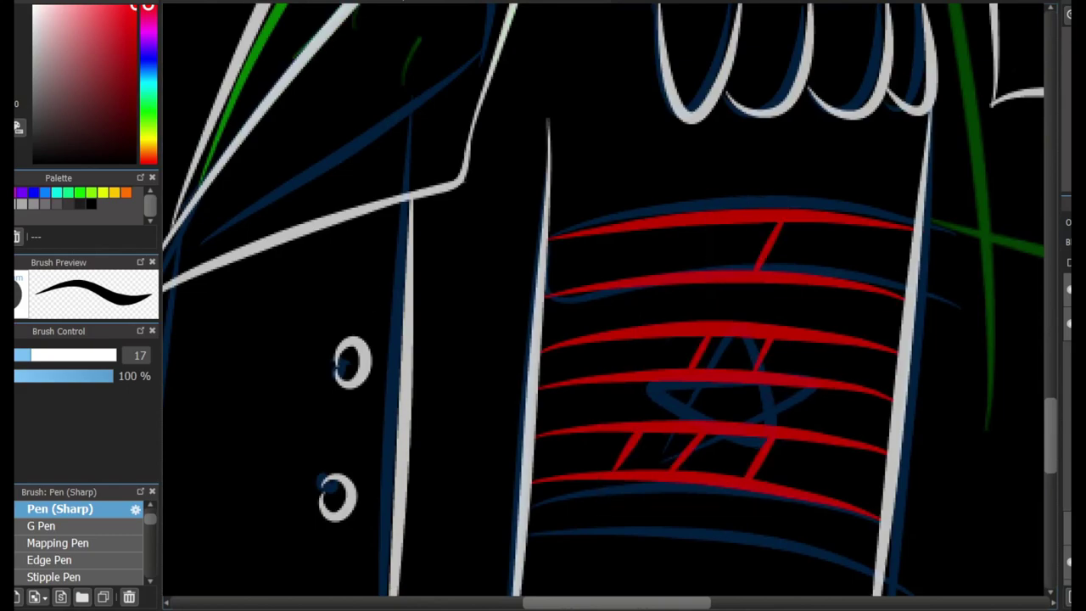
{"action": "scroll", "coordinate": [689, 324], "scroll_direction": "down", "scroll_amount": 3}
{"action": "scroll", "coordinate": [593, 212], "scroll_direction": "up", "scroll_amount": 5}
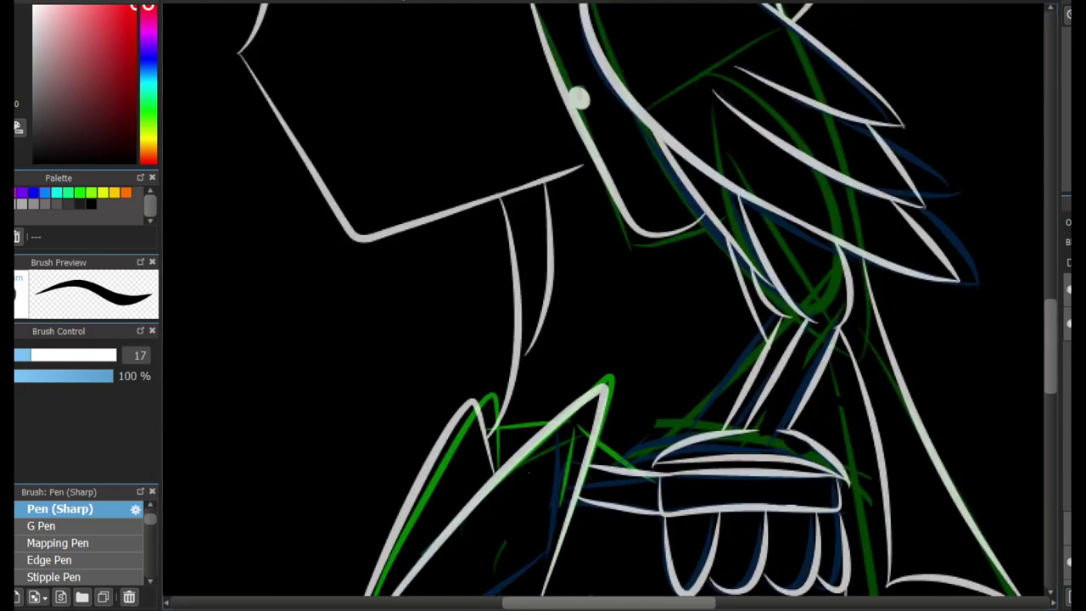
{"action": "key", "text": "x"}
{"action": "scroll", "coordinate": [602, 306], "scroll_direction": "down", "scroll_amount": 2}
{"action": "scroll", "coordinate": [602, 305], "scroll_direction": "right", "scroll_amount": 1}
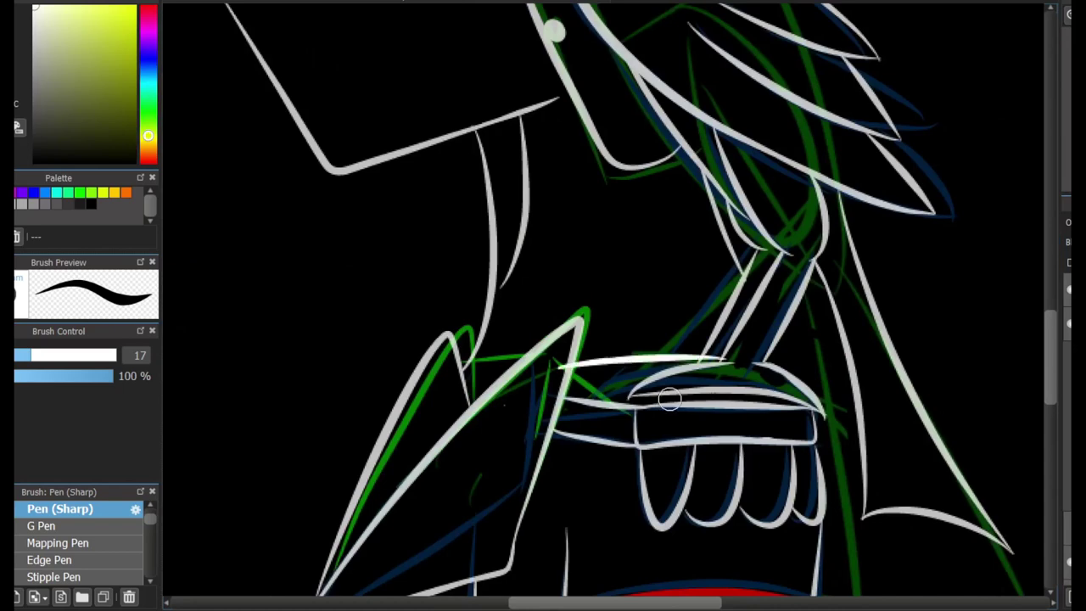
{"action": "key", "text": "ctrl+z"}
{"action": "scroll", "coordinate": [669, 398], "scroll_direction": "up", "scroll_amount": 3}
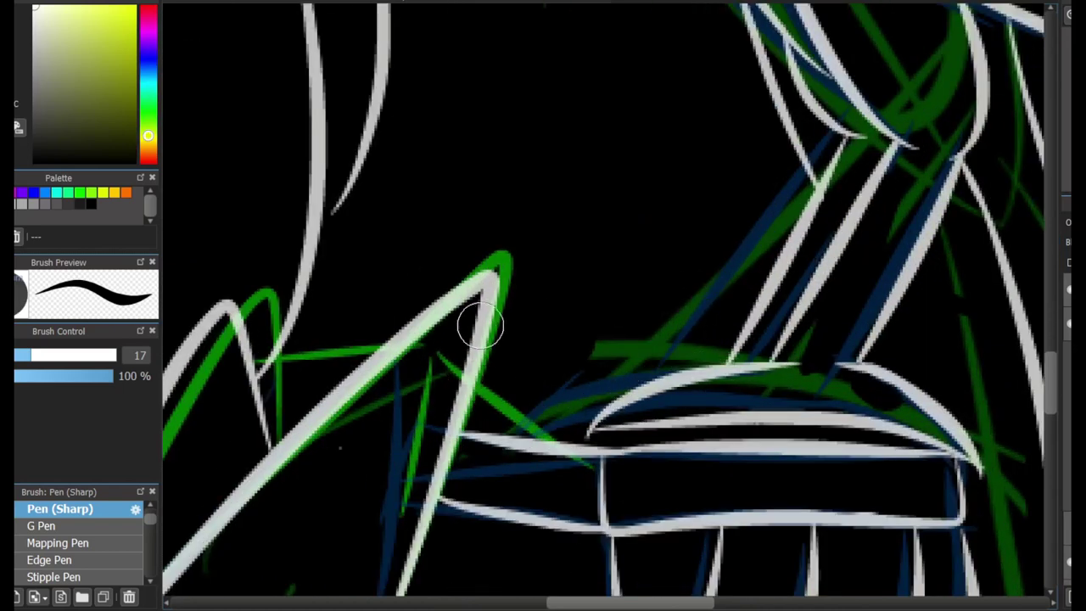
{"action": "left_click_drag", "start_coordinate": [480, 323], "coordinate": [776, 266]}
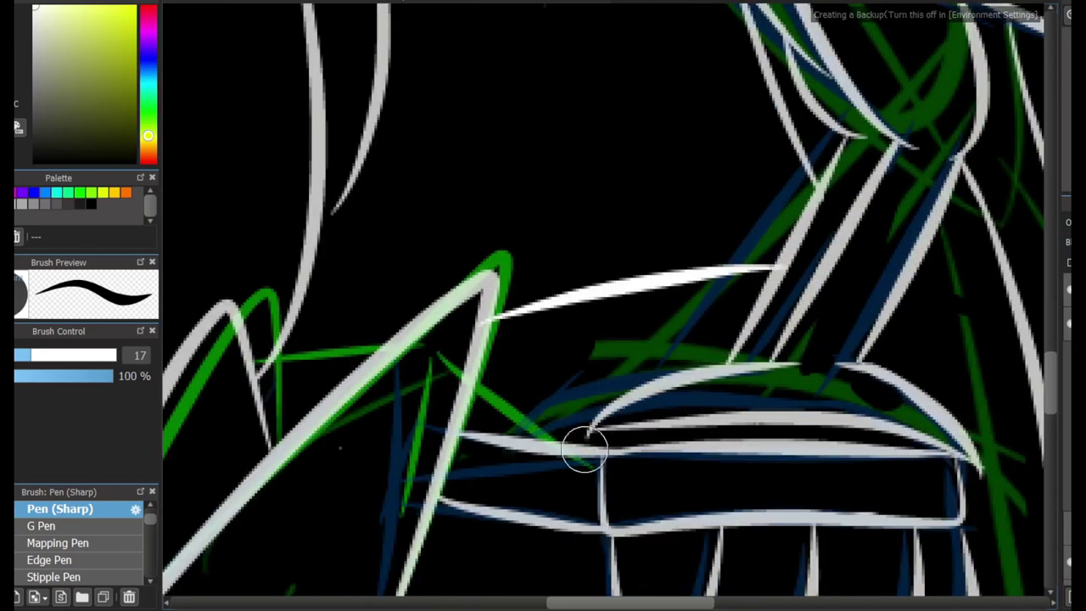
{"action": "left_click_drag", "start_coordinate": [562, 415], "coordinate": [730, 363]}
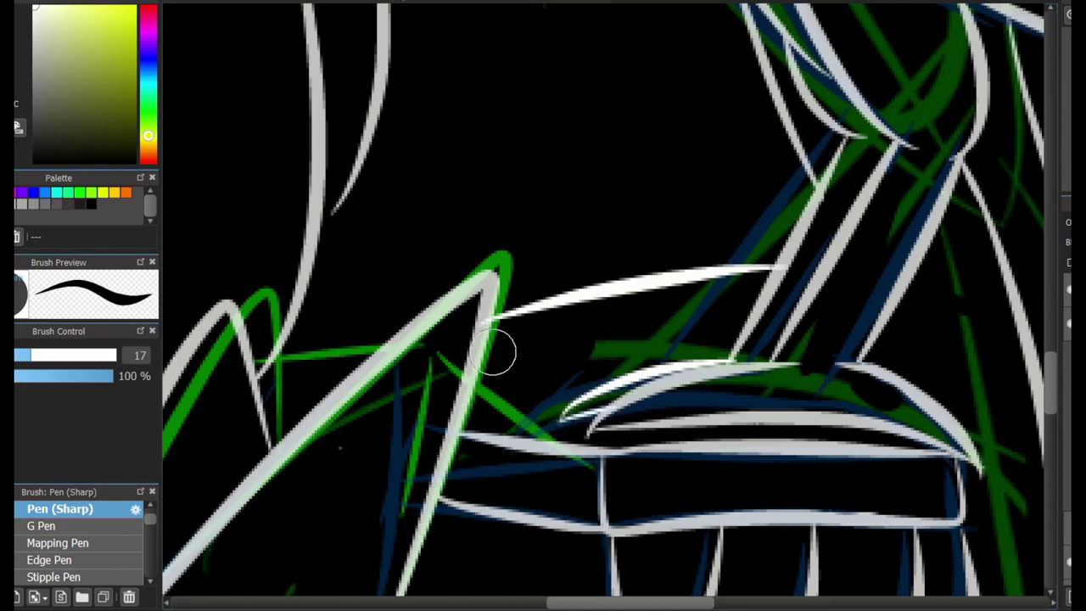
{"action": "left_click_drag", "start_coordinate": [509, 375], "coordinate": [705, 338]}
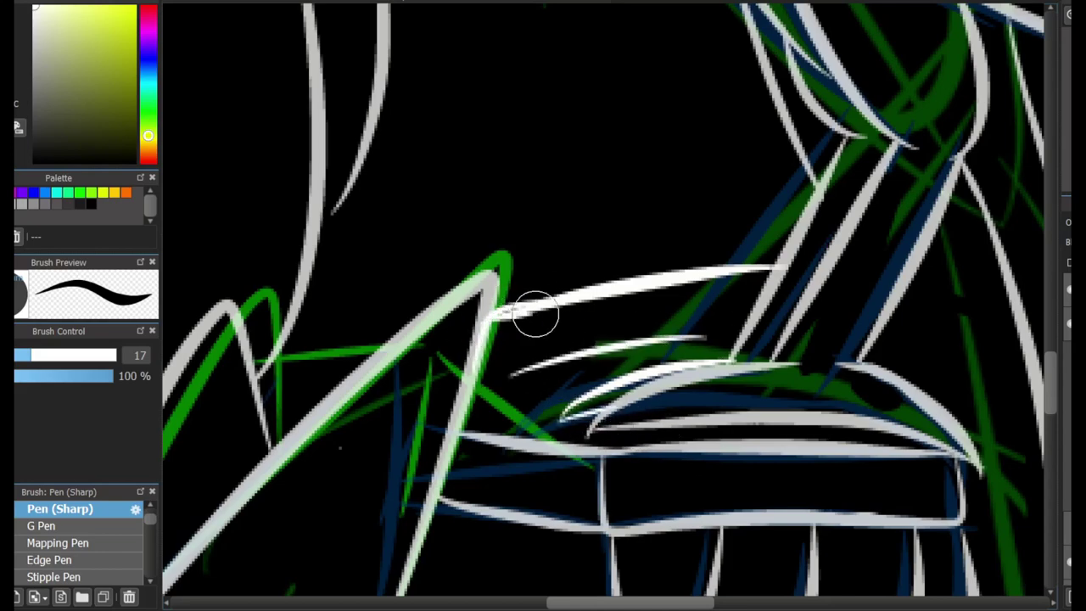
{"action": "left_click_drag", "start_coordinate": [872, 242], "coordinate": [209, 266]}
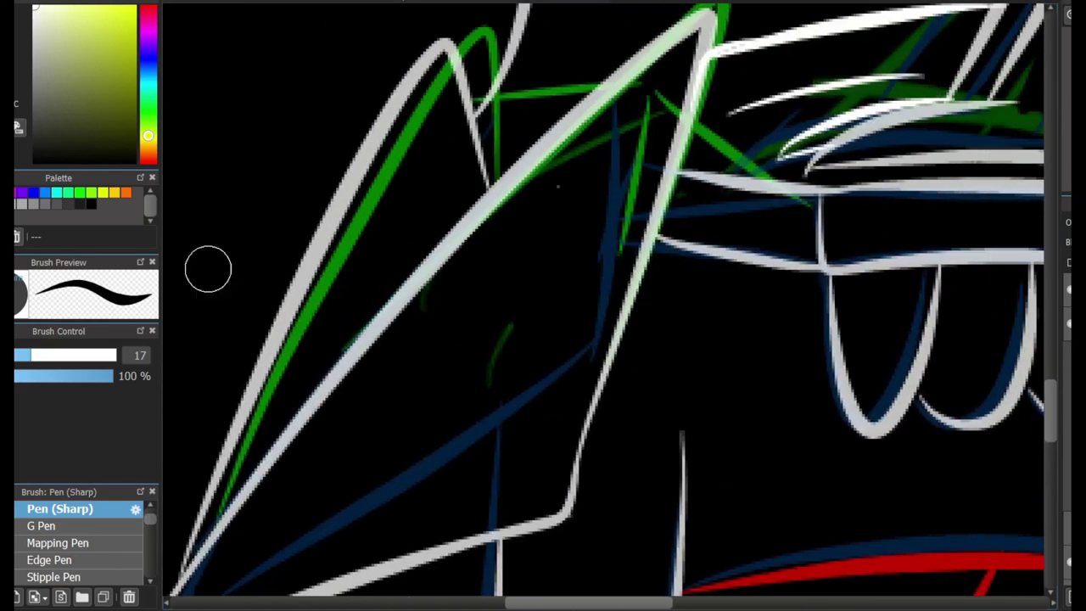
{"action": "mouse_move", "coordinate": [528, 384]}
{"action": "left_mouse_down"}
{"action": "mouse_move", "coordinate": [543, 229]}
{"action": "mouse_move", "coordinate": [526, 382]}
{"action": "left_mouse_up"}
{"action": "key", "text": "ctrl+z"}
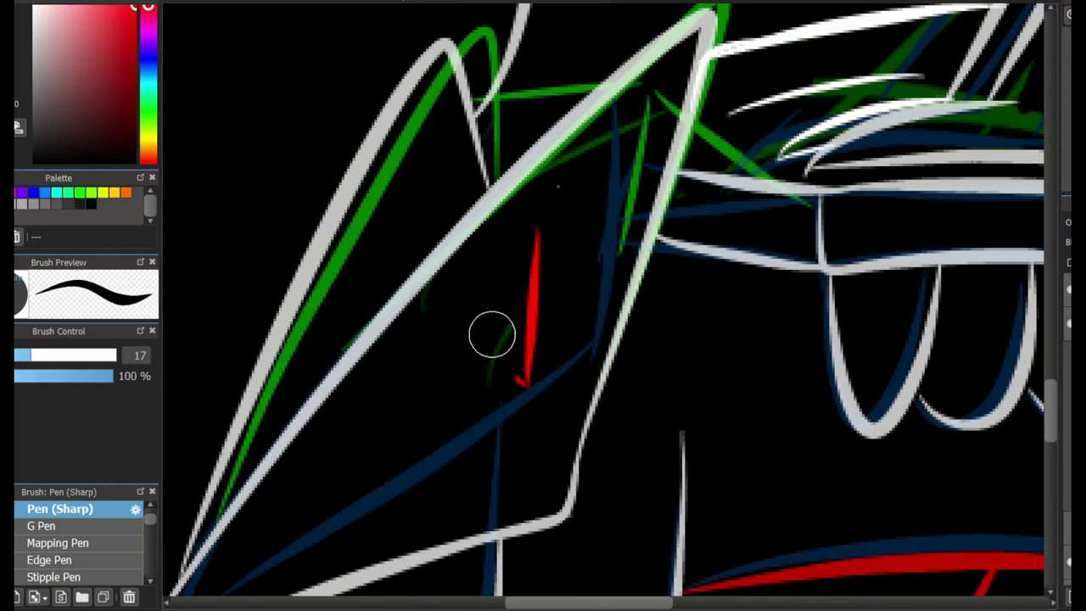
{"action": "left_click_drag", "start_coordinate": [540, 227], "coordinate": [527, 386]}
{"action": "left_click_drag", "start_coordinate": [538, 229], "coordinate": [546, 386]}
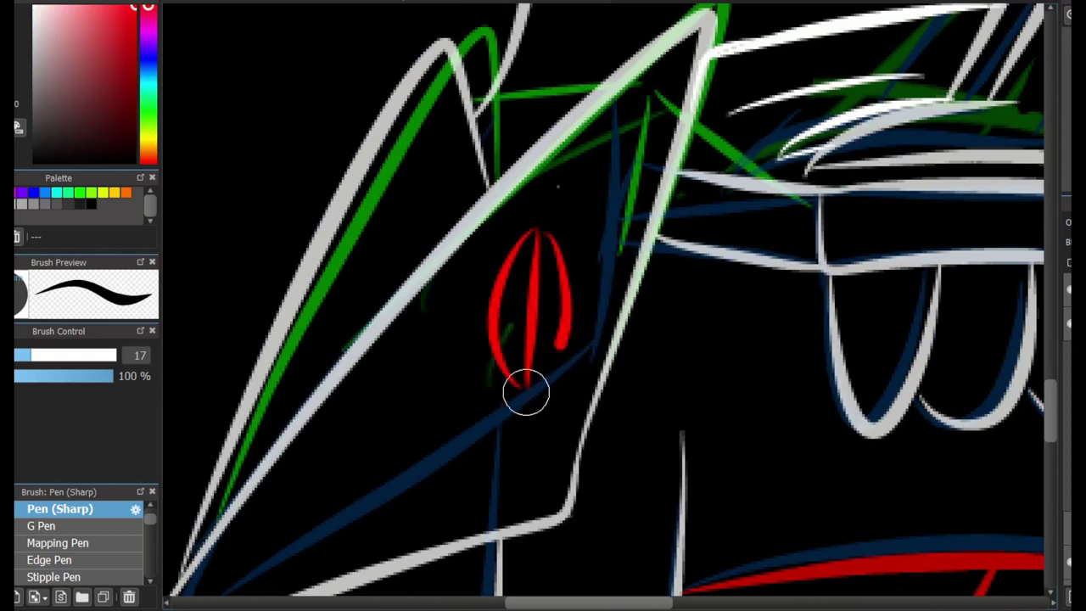
{"action": "key", "text": "ctrl+z"}
{"action": "key", "text": "ctrl+z"}
{"action": "key", "text": "ctrl+z"}
Draw a long curved red diagonal line across the large collar flap, roughly parallel to its front edge
{"action": "left_click_drag", "start_coordinate": [315, 484], "coordinate": [601, 206]}
{"action": "left_click_drag", "start_coordinate": [388, 351], "coordinate": [436, 461]}
{"action": "key", "text": "ctrl+z"}
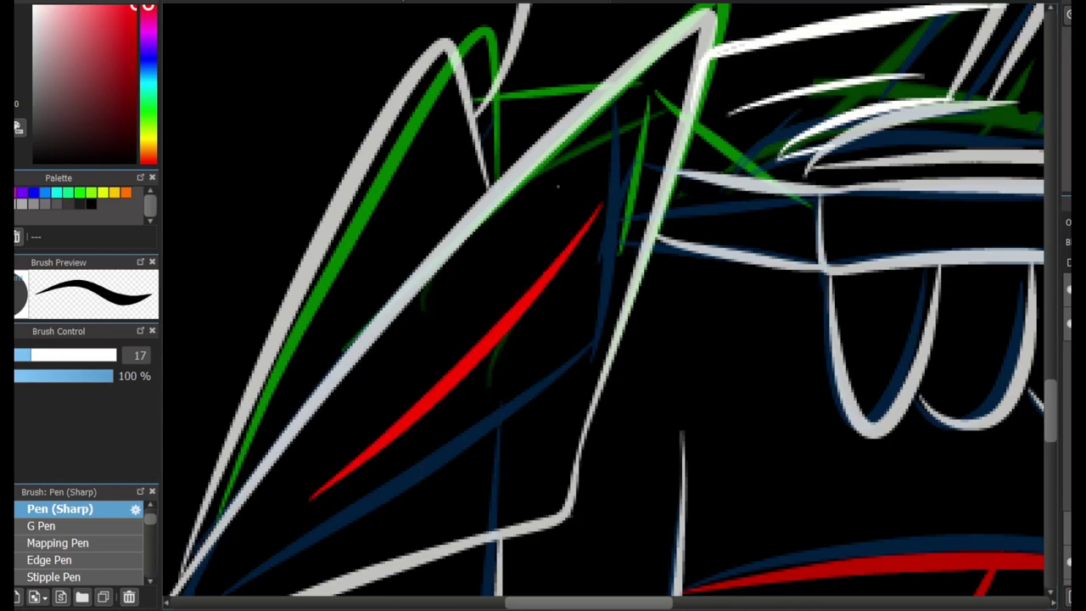
Draw a red X-shaped scar on the man's cheek, with one long curved diagonal crossed by a shorter slanted stroke
{"action": "scroll", "coordinate": [497, 337], "scroll_direction": "up", "scroll_amount": 2}
{"action": "left_click_drag", "start_coordinate": [511, 94], "coordinate": [670, 387]}
{"action": "left_click_drag", "start_coordinate": [671, 284], "coordinate": [619, 302]}
{"action": "key", "text": "ctrl+z"}
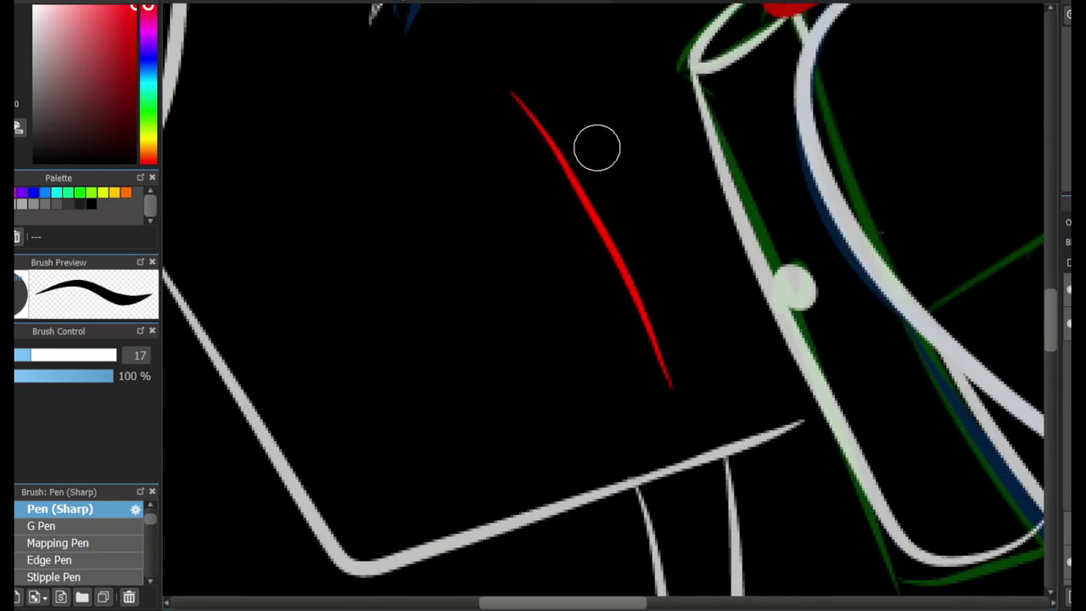
{"action": "left_click_drag", "start_coordinate": [579, 108], "coordinate": [685, 312]}
{"action": "key", "text": "ctrl+z"}
{"action": "left_click_drag", "start_coordinate": [632, 119], "coordinate": [674, 301]}
{"action": "left_click_drag", "start_coordinate": [504, 180], "coordinate": [521, 194]}
{"action": "key", "text": "ctrl+z"}
{"action": "key", "text": "ctrl+z"}
{"action": "left_click_drag", "start_coordinate": [577, 303], "coordinate": [636, 174]}
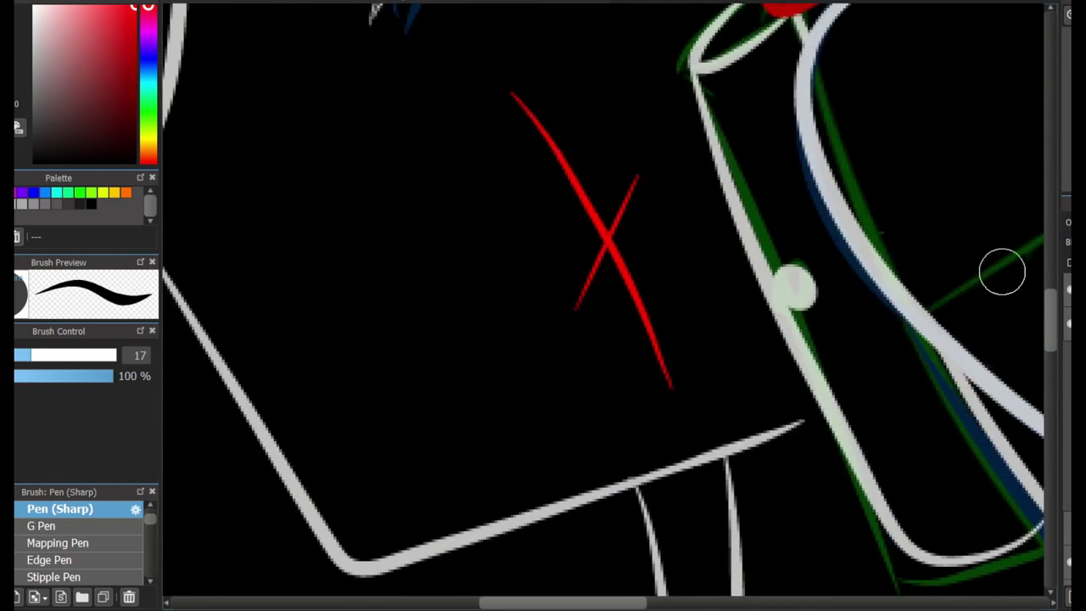
Thicken the eagle's two red ribbon tails near their ends and beside the knot, trimming the tips to blunt ends
{"action": "scroll", "coordinate": [1001, 271], "scroll_direction": "up", "scroll_amount": 5}
{"action": "scroll", "coordinate": [785, 118], "scroll_direction": "right", "scroll_amount": 5}
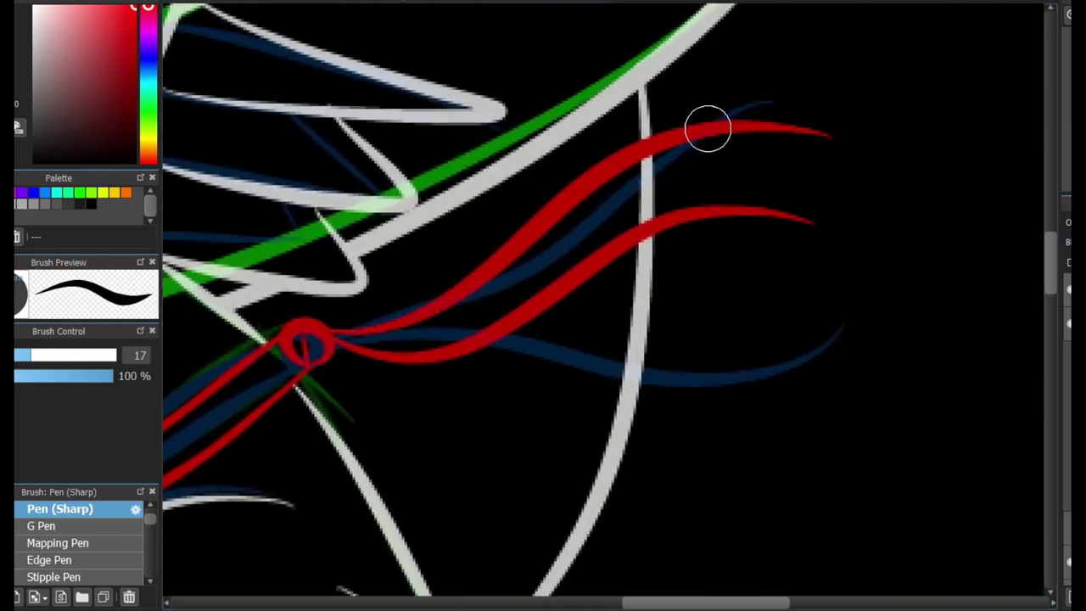
{"action": "left_click_drag", "start_coordinate": [707, 129], "coordinate": [874, 148]}
{"action": "left_click_drag", "start_coordinate": [848, 227], "coordinate": [715, 229]}
{"action": "key", "text": "e"}
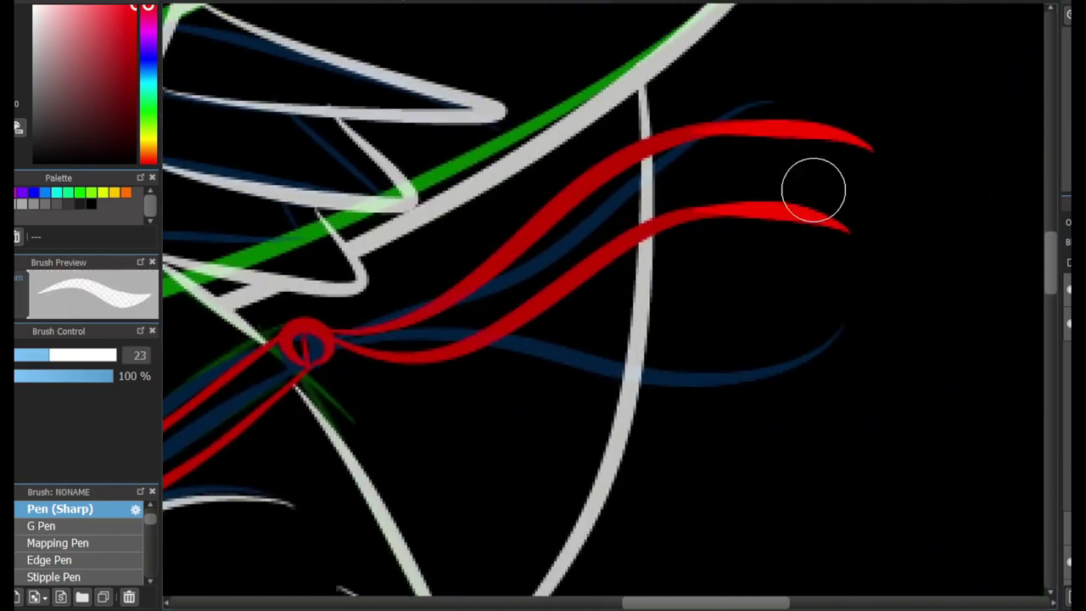
{"action": "key", "text": "e"}
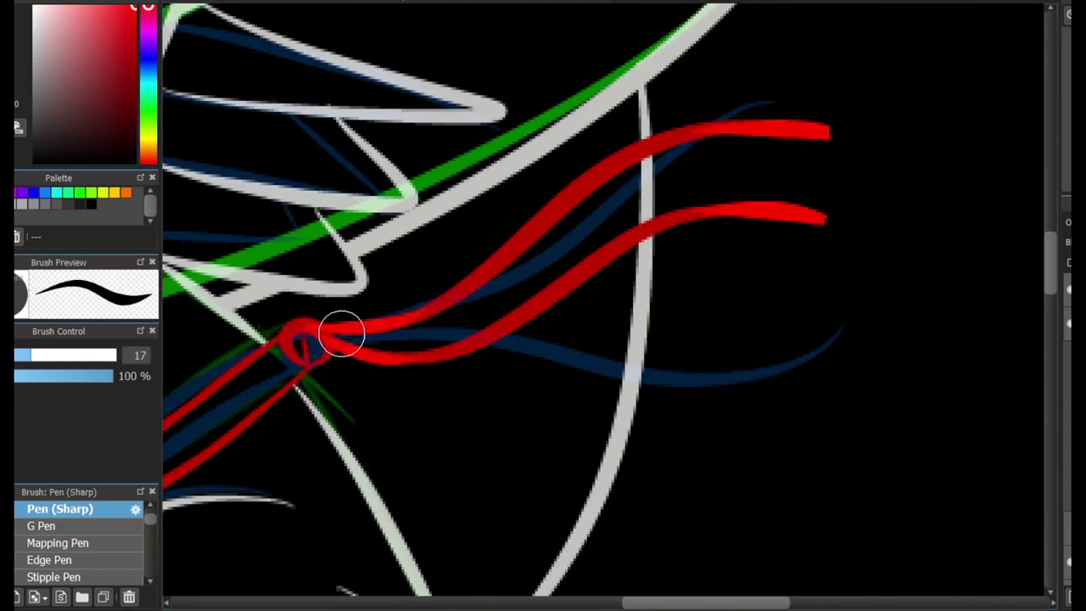
{"action": "scroll", "coordinate": [339, 330], "scroll_direction": "down", "scroll_amount": 3}
{"action": "mouse_move", "coordinate": [329, 415]}
{"action": "left_mouse_down"}
{"action": "mouse_move", "coordinate": [593, 475]}
{"action": "mouse_move", "coordinate": [509, 102]}
{"action": "mouse_move", "coordinate": [644, 475]}
{"action": "left_mouse_up"}
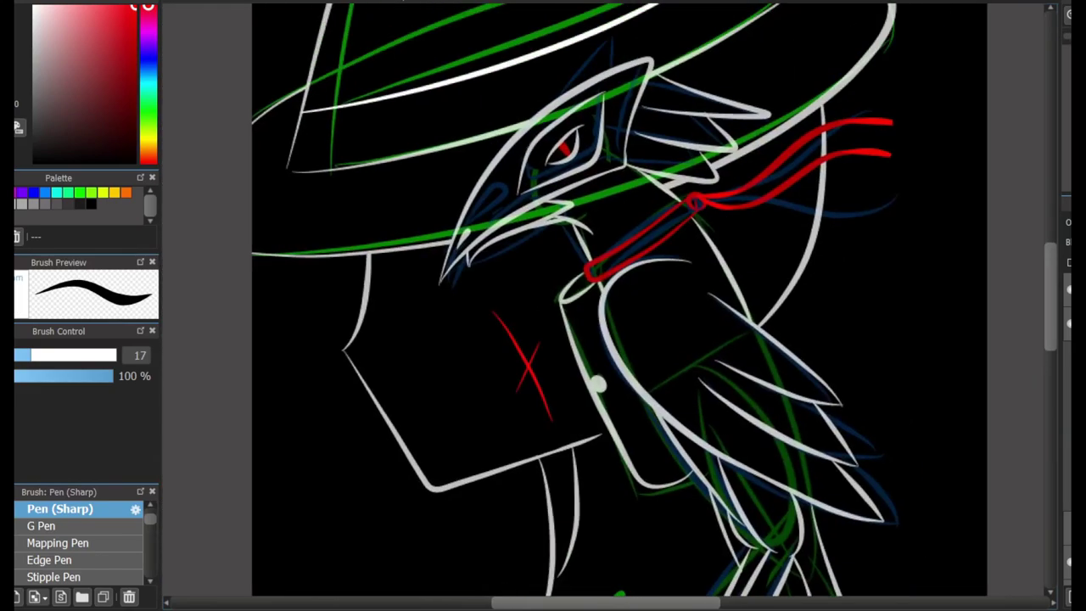
{"action": "scroll", "coordinate": [762, 494], "scroll_direction": "up", "scroll_amount": 4}
{"action": "scroll", "coordinate": [762, 494], "scroll_direction": "down", "scroll_amount": 4}
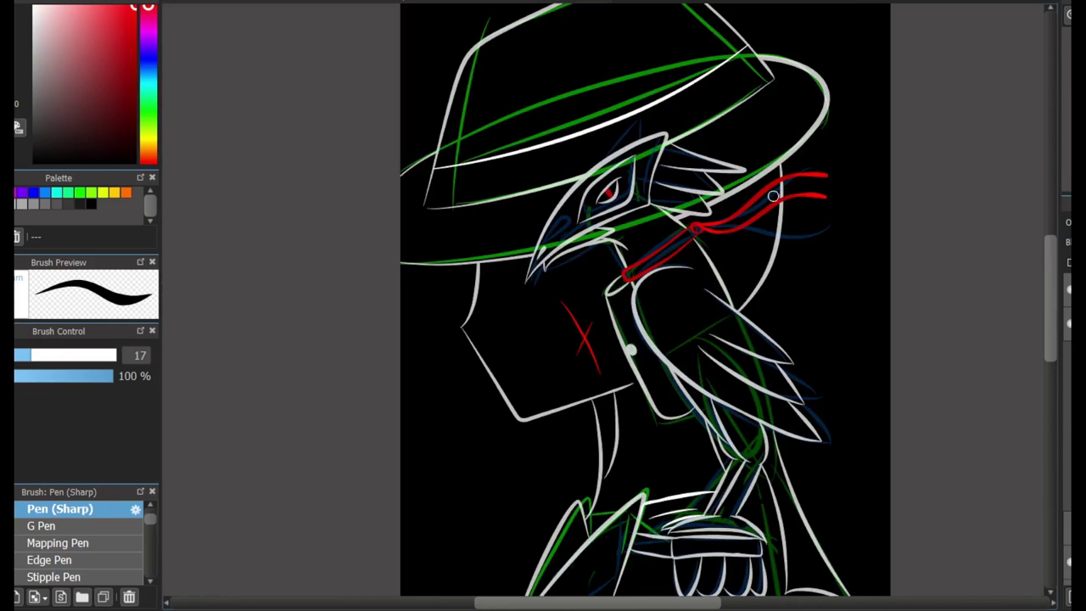
{"action": "scroll", "coordinate": [773, 196], "scroll_direction": "down", "scroll_amount": 2}
{"action": "scroll", "coordinate": [773, 196], "scroll_direction": "up", "scroll_amount": 4}
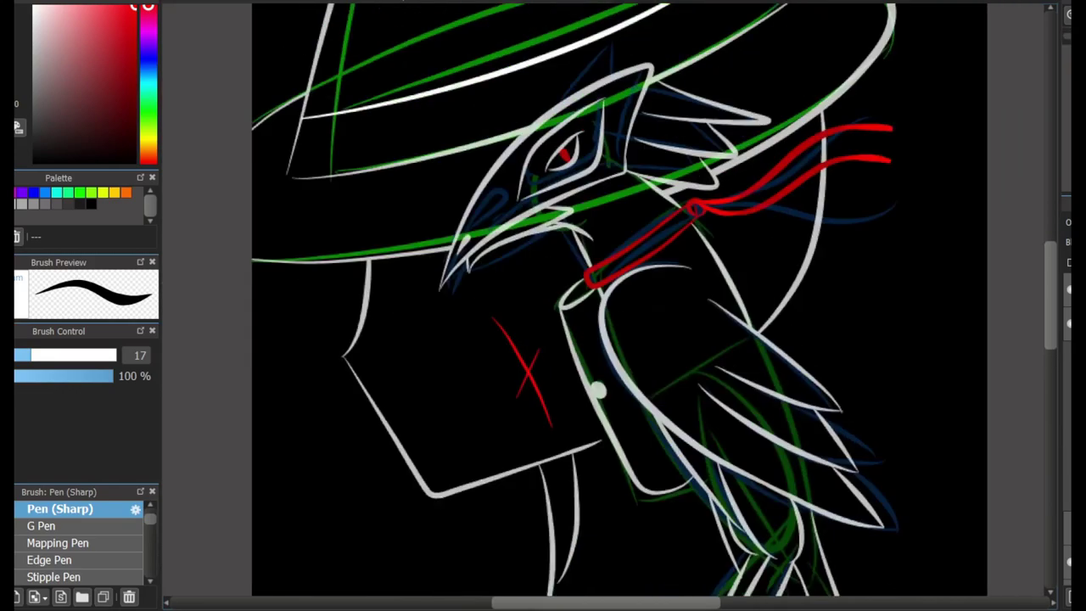
Draw two curved white lines across the eagle's beak, running from its upper edge down to the lower beak
{"action": "scroll", "coordinate": [598, 127], "scroll_direction": "up", "scroll_amount": 4}
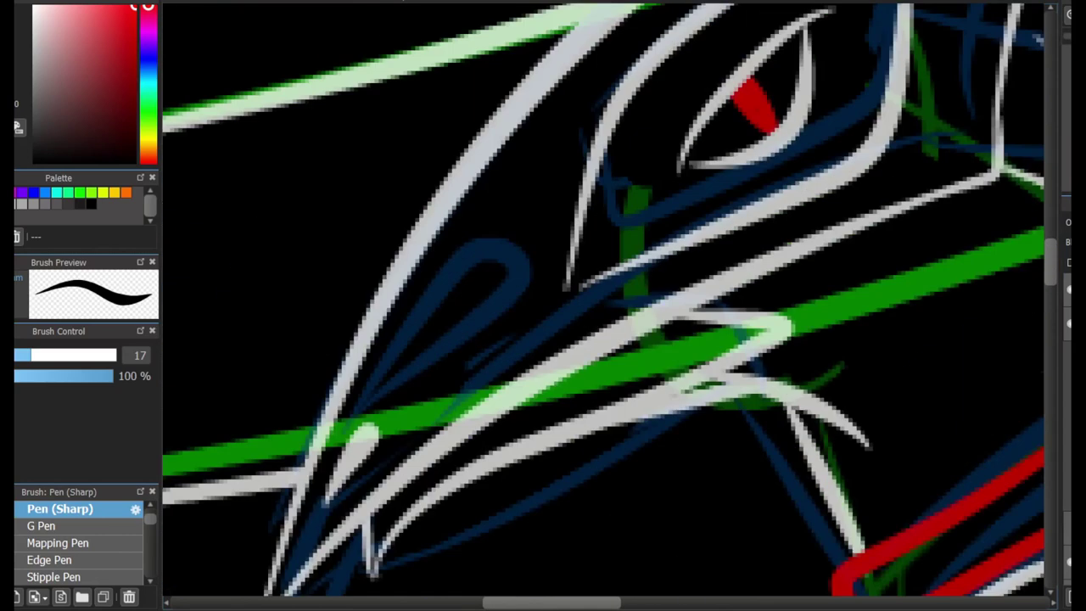
{"action": "left_click_drag", "start_coordinate": [455, 204], "coordinate": [582, 406]}
{"action": "left_click", "coordinate": [509, 359], "text": "alt"}
{"action": "key", "text": "ctrl+z"}
{"action": "left_click_drag", "start_coordinate": [445, 197], "coordinate": [560, 439]}
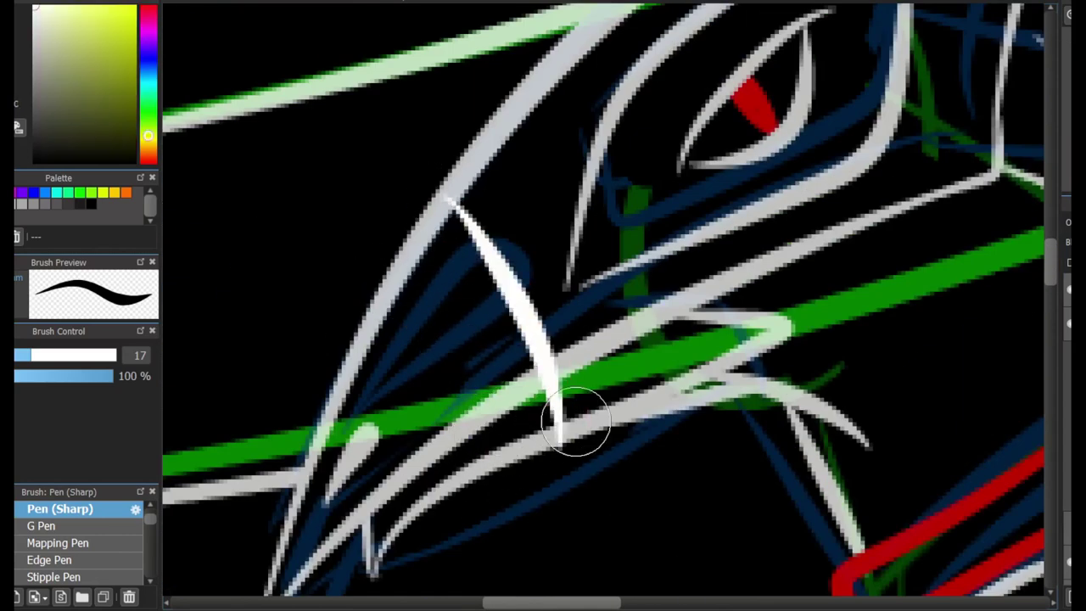
{"action": "key", "text": "ctrl+z"}
{"action": "left_click_drag", "start_coordinate": [437, 201], "coordinate": [562, 437]}
{"action": "left_click_drag", "start_coordinate": [383, 290], "coordinate": [490, 425]}
Join the two beak lines into a strap with a short crossbar and lower edge, add a small inner mark, and erase the lower-beak line inside
{"action": "left_click_drag", "start_coordinate": [456, 343], "coordinate": [519, 309]}
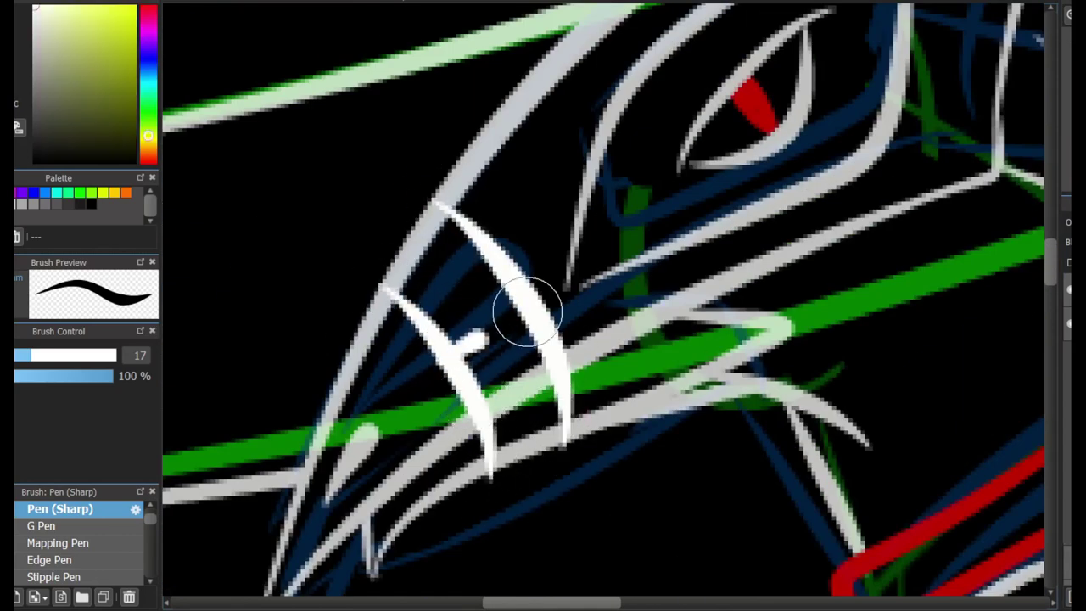
{"action": "left_click_drag", "start_coordinate": [560, 439], "coordinate": [496, 471]}
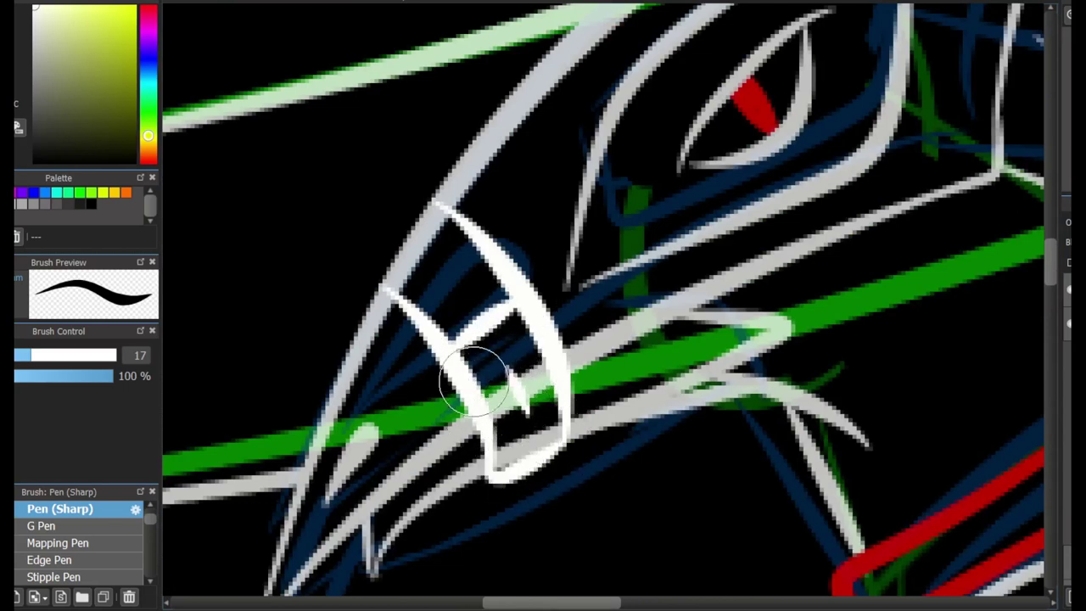
{"action": "key", "text": "e"}
{"action": "key", "text": "e"}
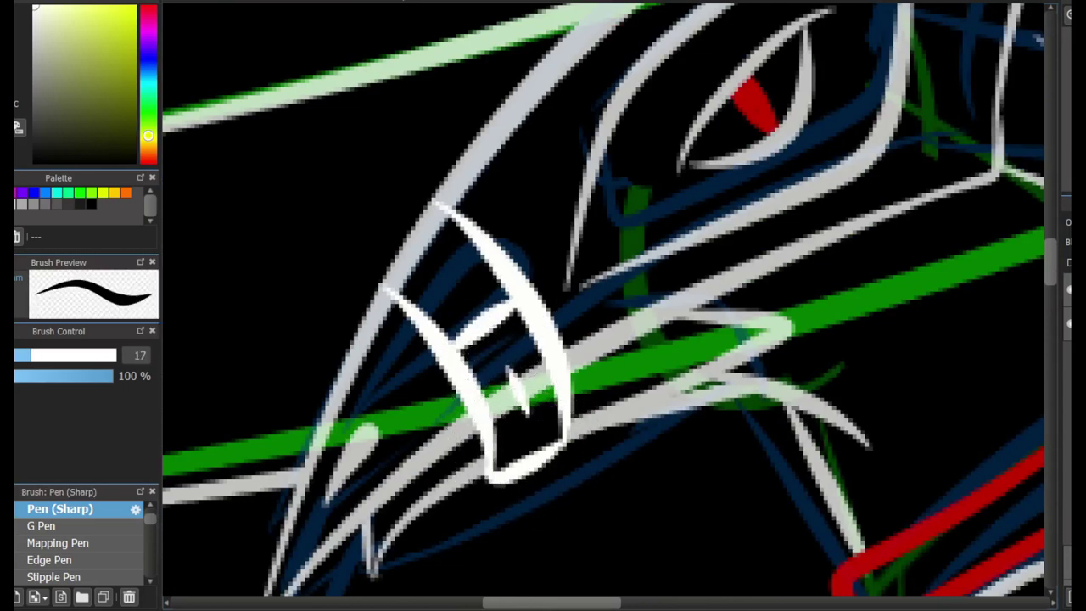
Bring the line art to full opacity and hide the green and blue sketches
{"action": "scroll", "coordinate": [312, 229], "scroll_direction": "down", "scroll_amount": 5}
{"action": "scroll", "coordinate": [720, 382], "scroll_direction": "up", "scroll_amount": 3}
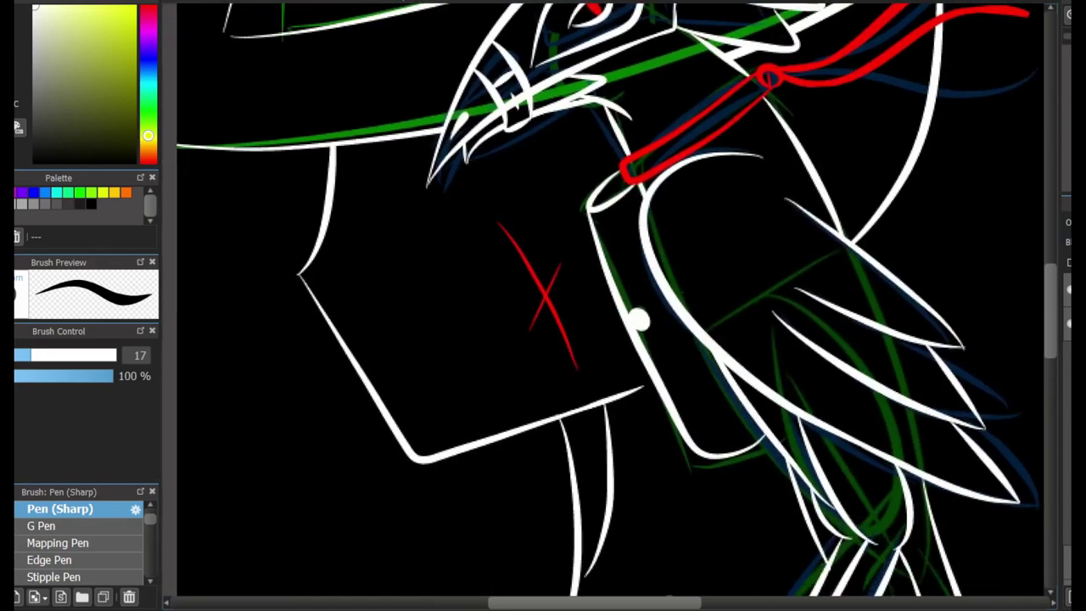
{"action": "left_click_drag", "start_coordinate": [637, 315], "coordinate": [640, 135]}
{"action": "scroll", "coordinate": [810, 341], "scroll_direction": "down", "scroll_amount": 3}
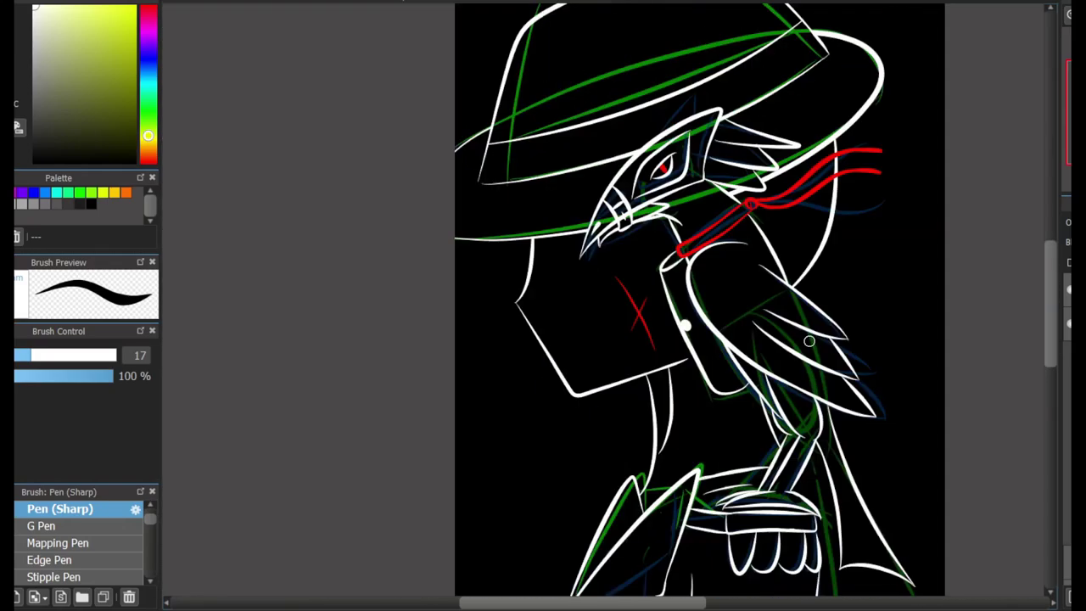
{"action": "scroll", "coordinate": [902, 204], "scroll_direction": "up", "scroll_amount": 3}
{"action": "left_click_drag", "start_coordinate": [901, 204], "coordinate": [901, 586]}
{"action": "scroll", "coordinate": [644, 305], "scroll_direction": "down", "scroll_amount": 2}
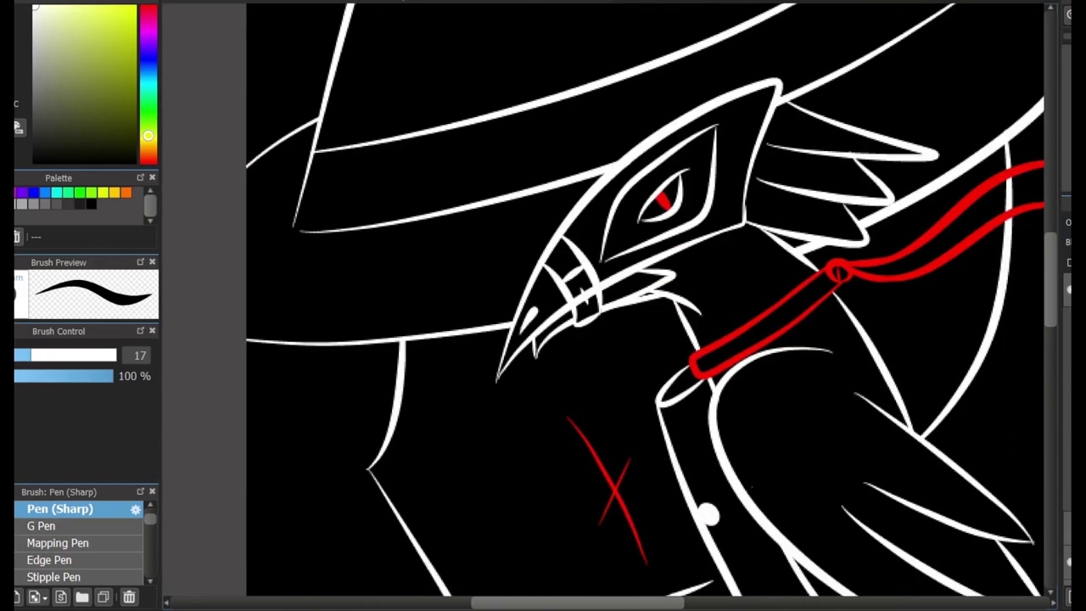
Add a short white crease in front of the eagle's eye, and thicken and close the outline surrounding the eye
{"action": "left_click_drag", "start_coordinate": [644, 509], "coordinate": [552, 475]}
{"action": "scroll", "coordinate": [593, 195], "scroll_direction": "up", "scroll_amount": 3}
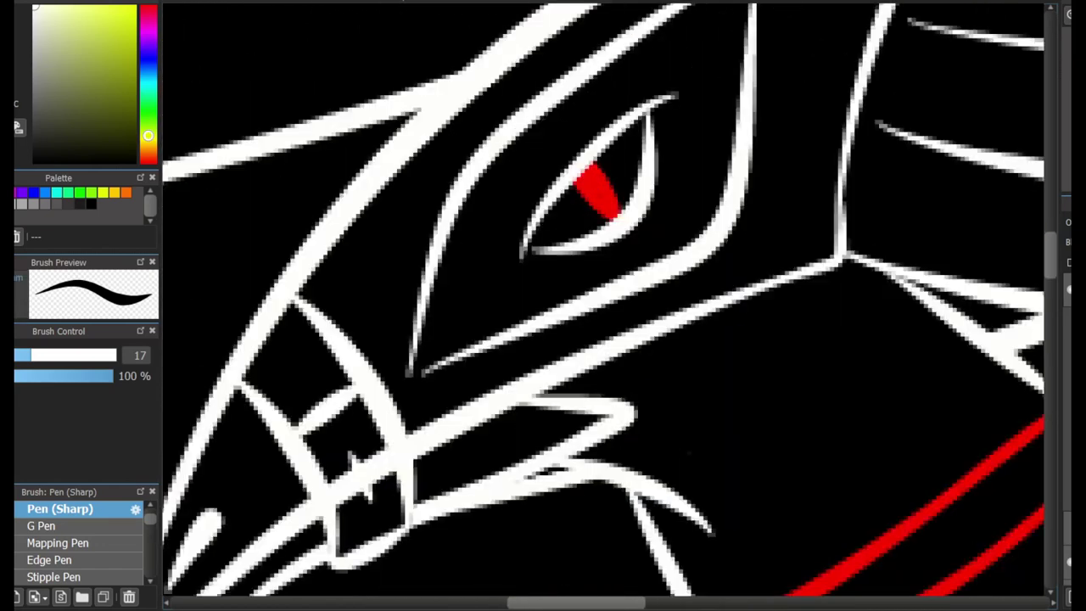
{"action": "mouse_move", "coordinate": [507, 245]}
{"action": "left_mouse_down"}
{"action": "mouse_move", "coordinate": [534, 182]}
{"action": "mouse_move", "coordinate": [541, 194]}
{"action": "left_mouse_up"}
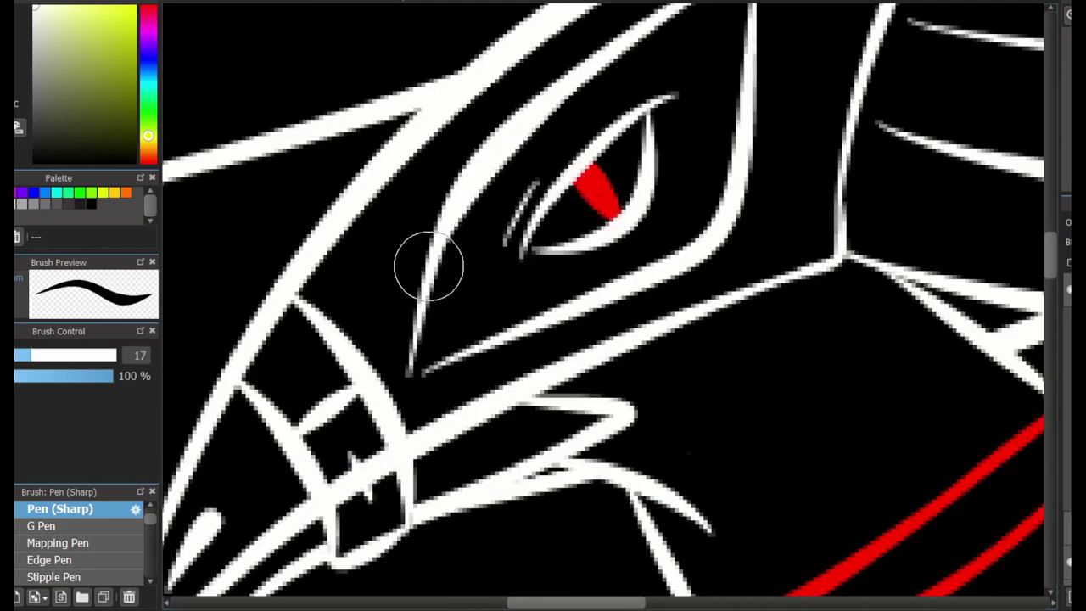
{"action": "scroll", "coordinate": [742, 148], "scroll_direction": "up", "scroll_amount": 3}
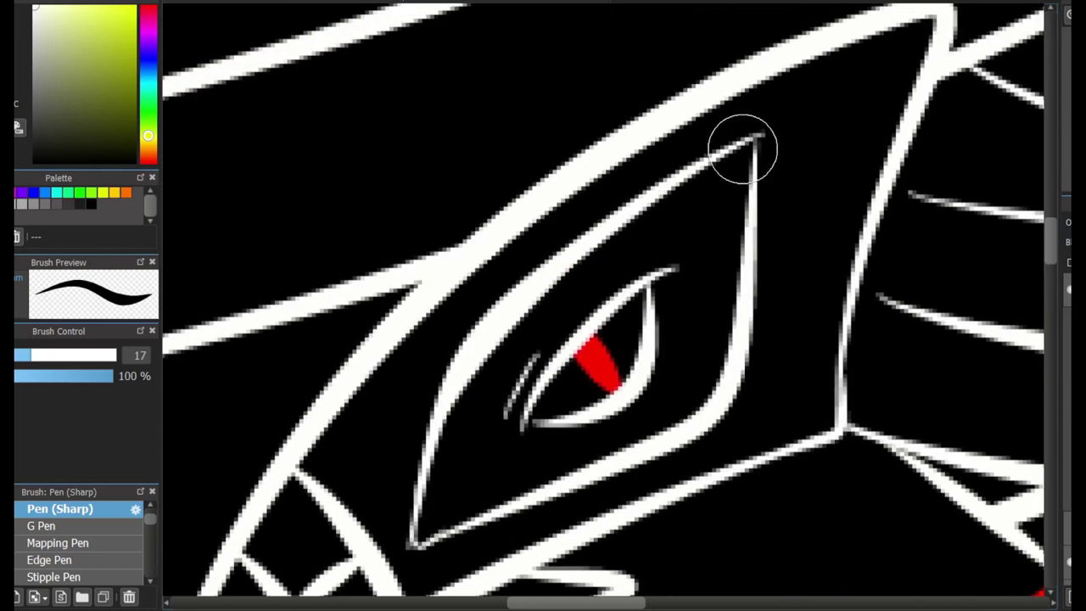
Trim the overlapping end of the hat line where it meets the rear tip of the eagle's head
{"action": "scroll", "coordinate": [601, 449], "scroll_direction": "down", "scroll_amount": 3}
{"action": "scroll", "coordinate": [891, 152], "scroll_direction": "up", "scroll_amount": 5}
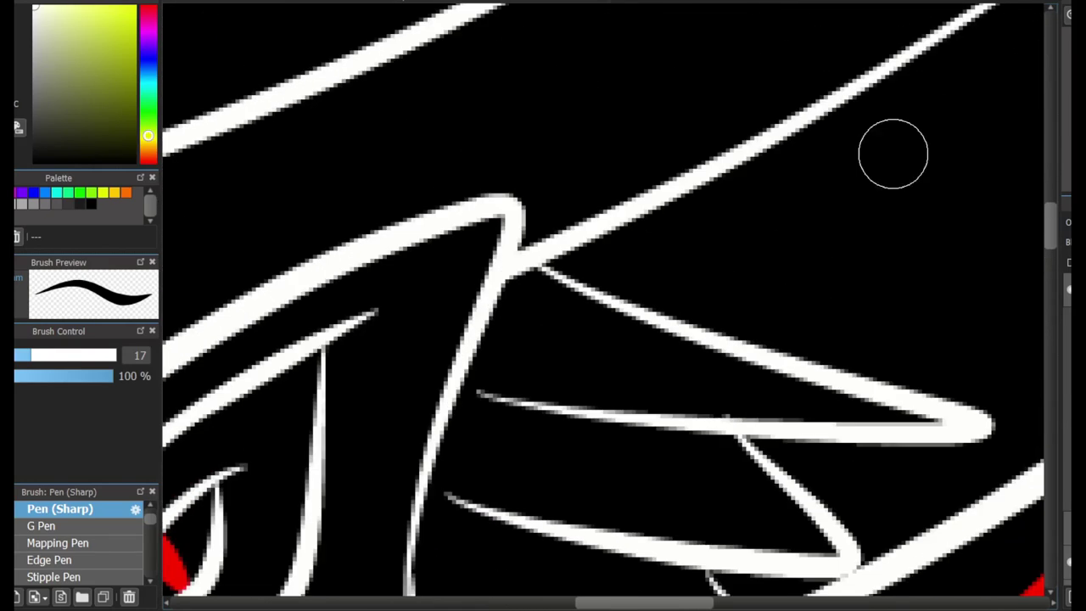
{"action": "left_click", "coordinate": [60, 508]}
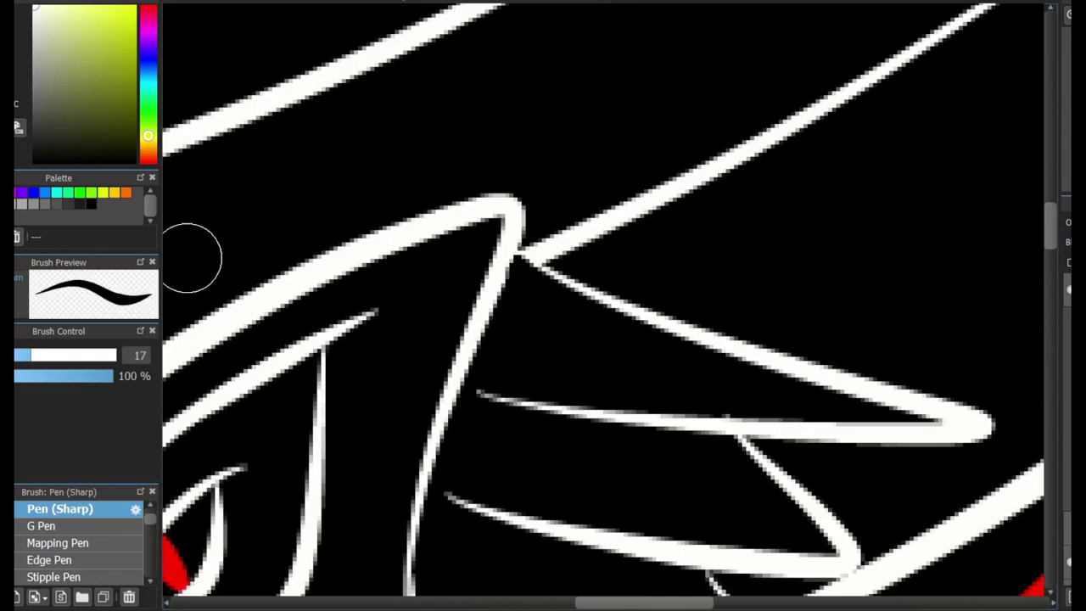
Mirror the canvas view horizontally to check the whole drawing from hat to torso, and restore its normal orientation
{"action": "scroll", "coordinate": [189, 252], "scroll_direction": "down", "scroll_amount": 3}
{"action": "scroll", "coordinate": [497, 305], "scroll_direction": "down", "scroll_amount": 3}
{"action": "scroll", "coordinate": [497, 306], "scroll_direction": "down", "scroll_amount": 5}
{"action": "scroll", "coordinate": [497, 306], "scroll_direction": "down", "scroll_amount": 5}
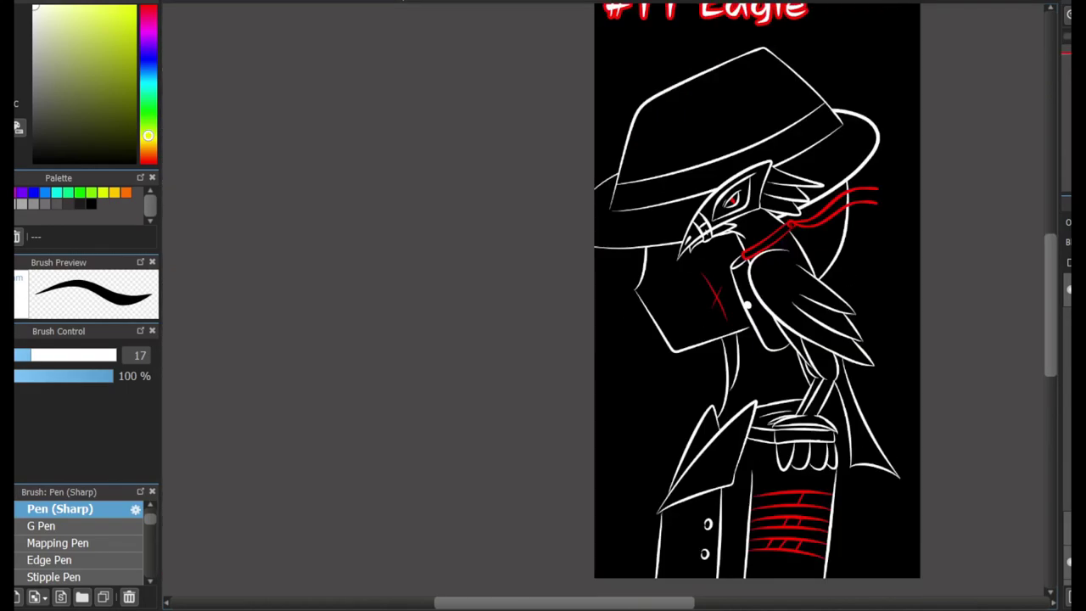
{"action": "key", "text": "h"}
{"action": "scroll", "coordinate": [477, 291], "scroll_direction": "up", "scroll_amount": 2}
{"action": "scroll", "coordinate": [600, 305], "scroll_direction": "up", "scroll_amount": 2}
{"action": "scroll", "coordinate": [600, 305], "scroll_direction": "down", "scroll_amount": 3}
{"action": "scroll", "coordinate": [600, 305], "scroll_direction": "up", "scroll_amount": 5}
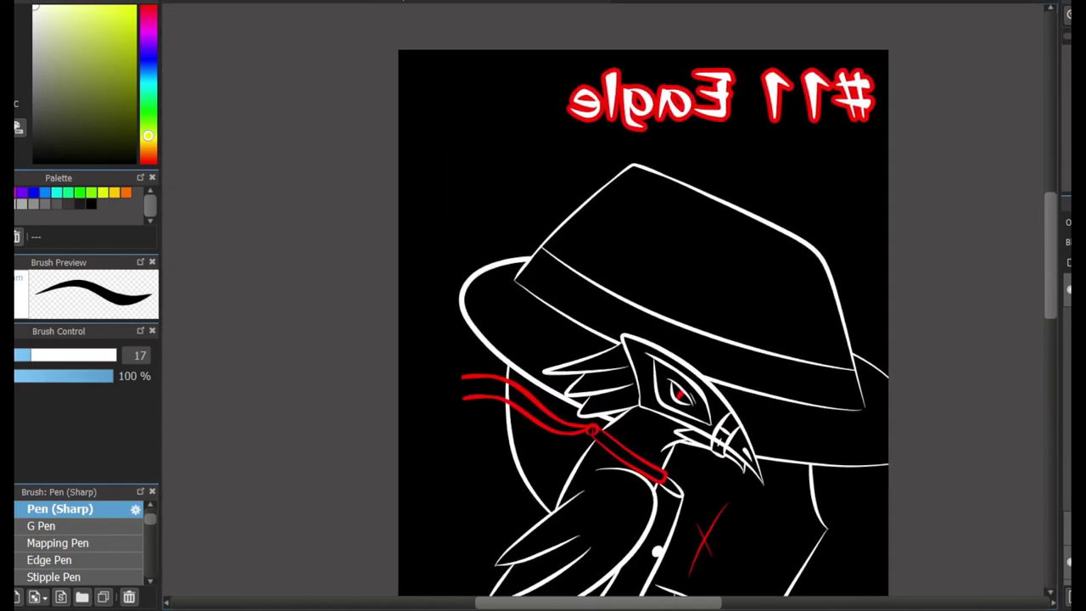
{"action": "scroll", "coordinate": [600, 306], "scroll_direction": "up", "scroll_amount": 2}
{"action": "scroll", "coordinate": [600, 305], "scroll_direction": "down", "scroll_amount": 5}
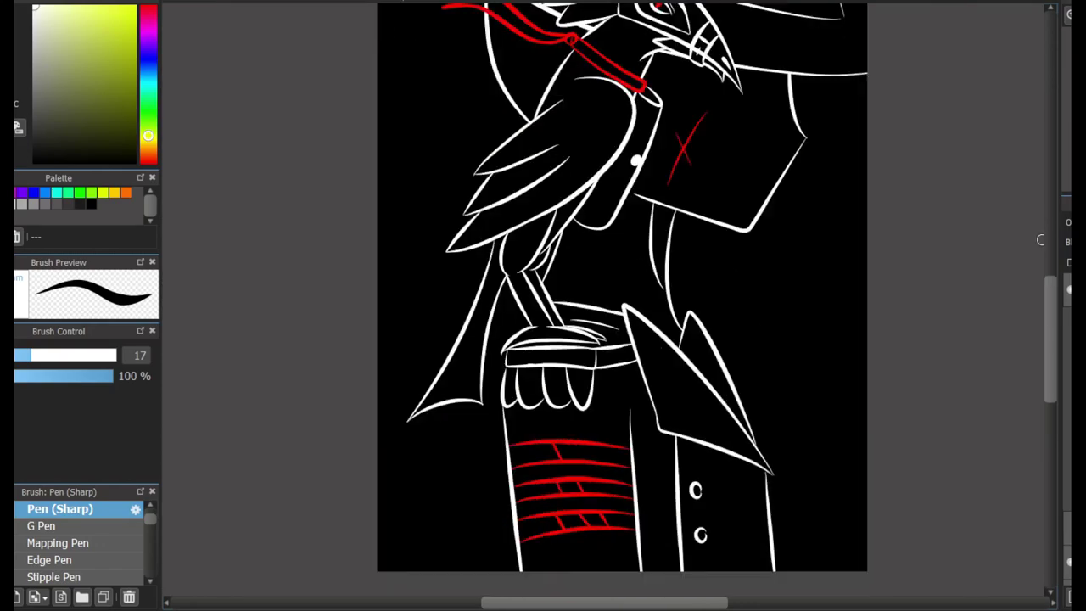
{"action": "scroll", "coordinate": [1006, 269], "scroll_direction": "up", "scroll_amount": 3}
{"action": "key", "text": "h"}
{"action": "scroll", "coordinate": [1006, 218], "scroll_direction": "down", "scroll_amount": 5}
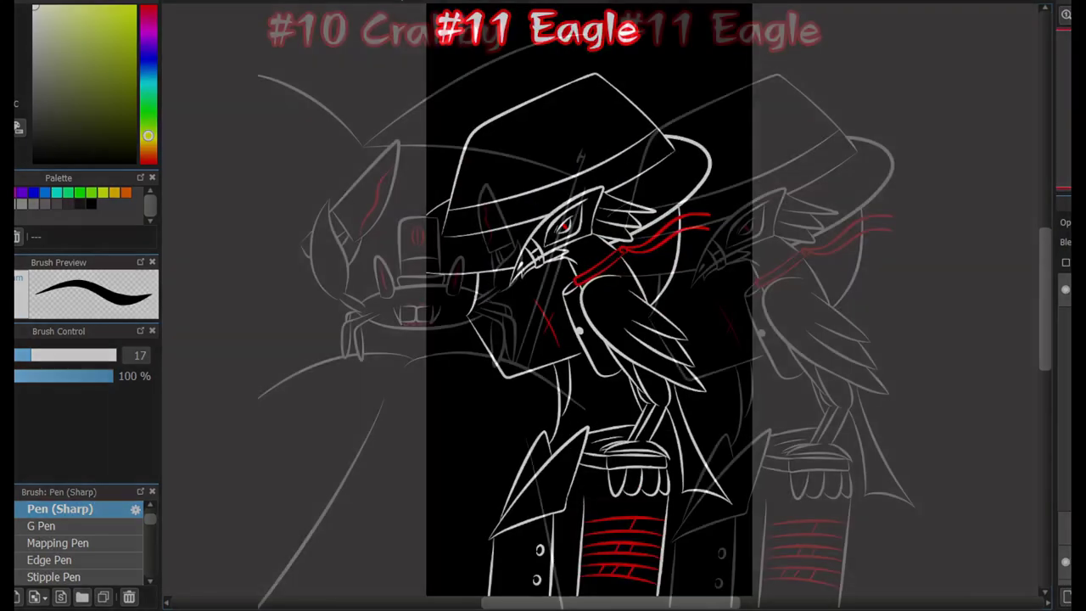